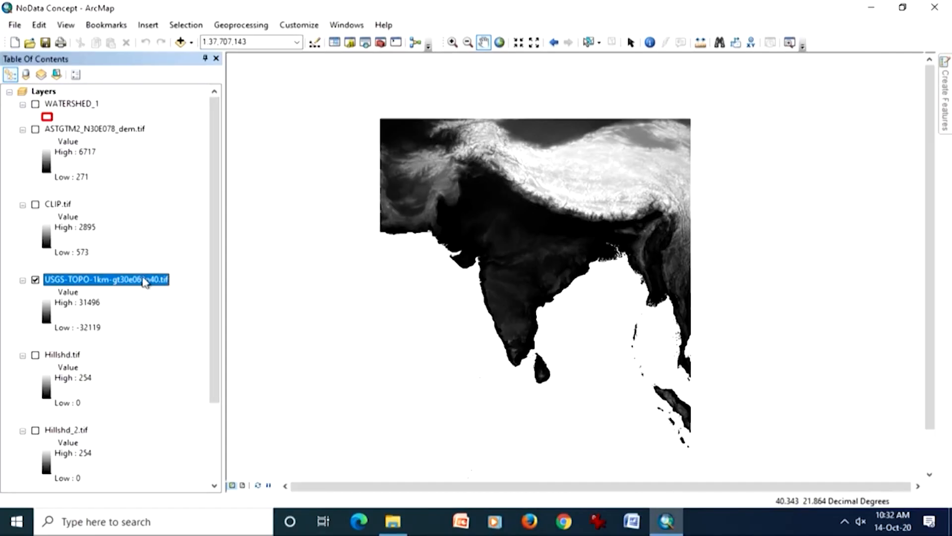
- Display ASTGTM2_N30E078_dem.tif at its full extent and compare it with and without the USGS-TOPO-1km-gt30e060n40.tif layer beneath
click(35, 129)
right_click(82, 133)
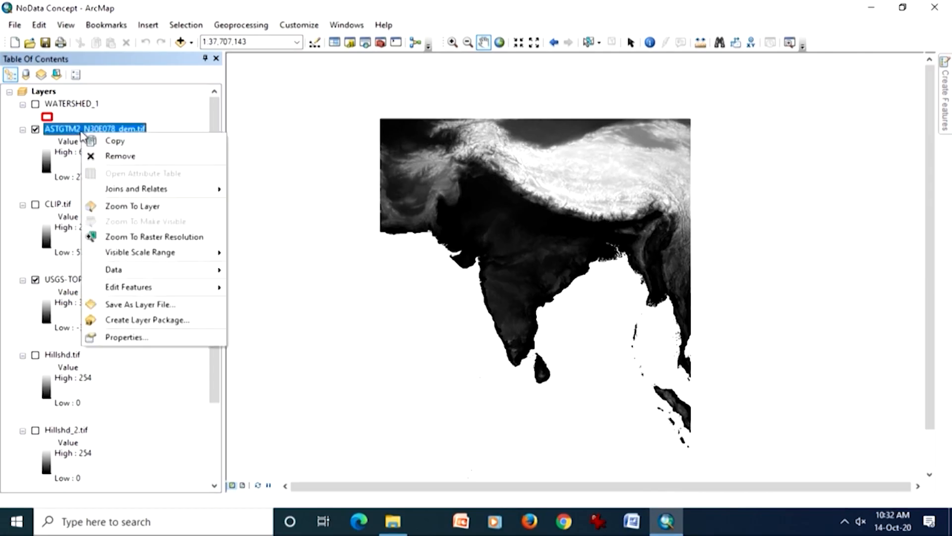
click(119, 210)
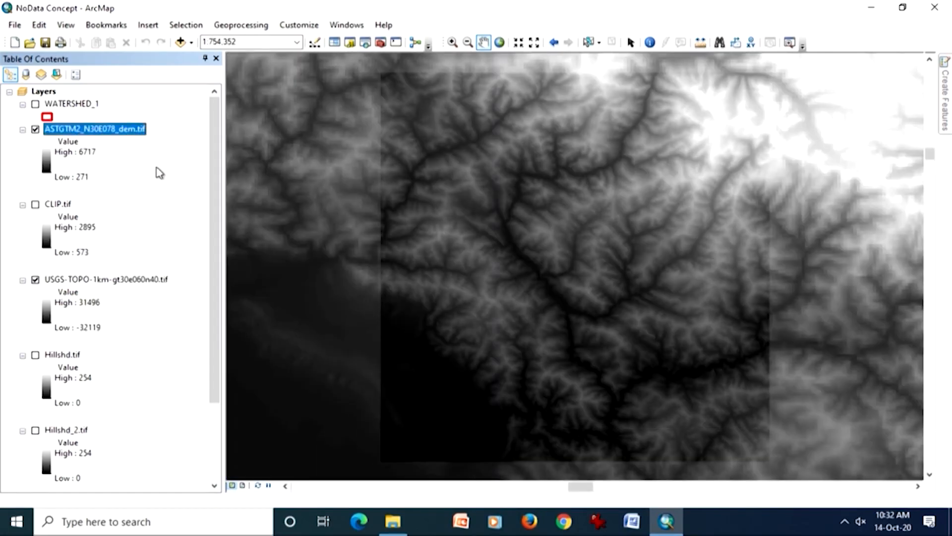
click(40, 284)
click(36, 281)
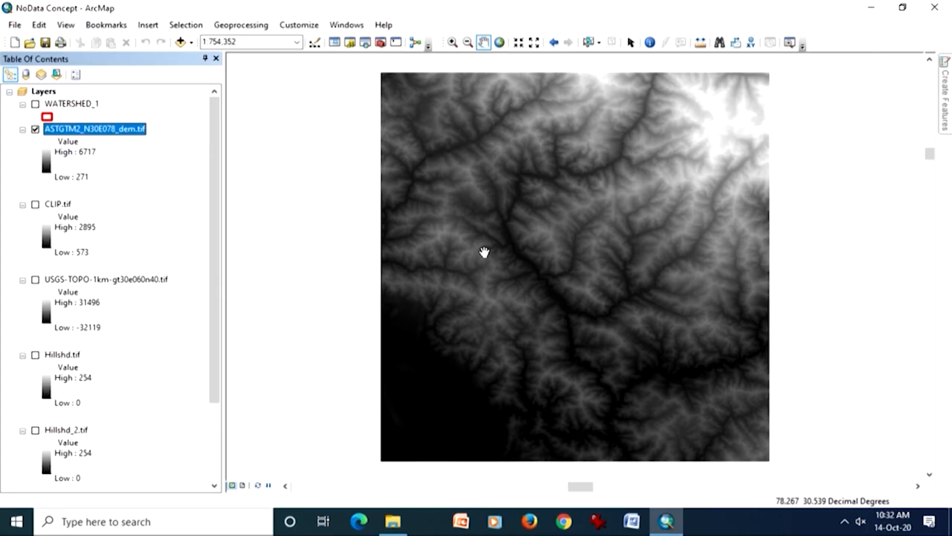
click(36, 280)
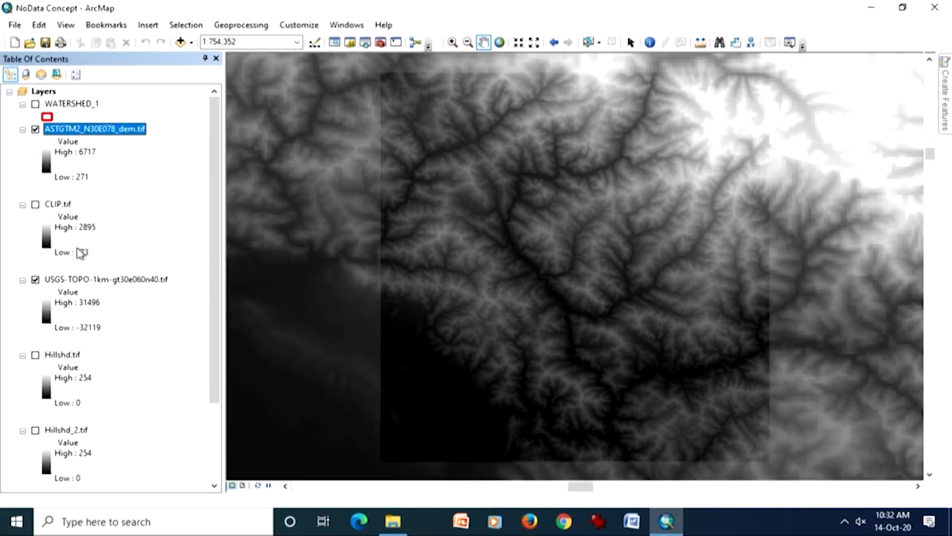
- Magnify the overlapping DEMs, hide ASTGTM2_N30E078_dem.tif, and inspect individual cells of the USGS-TOPO raster up close
click(453, 43)
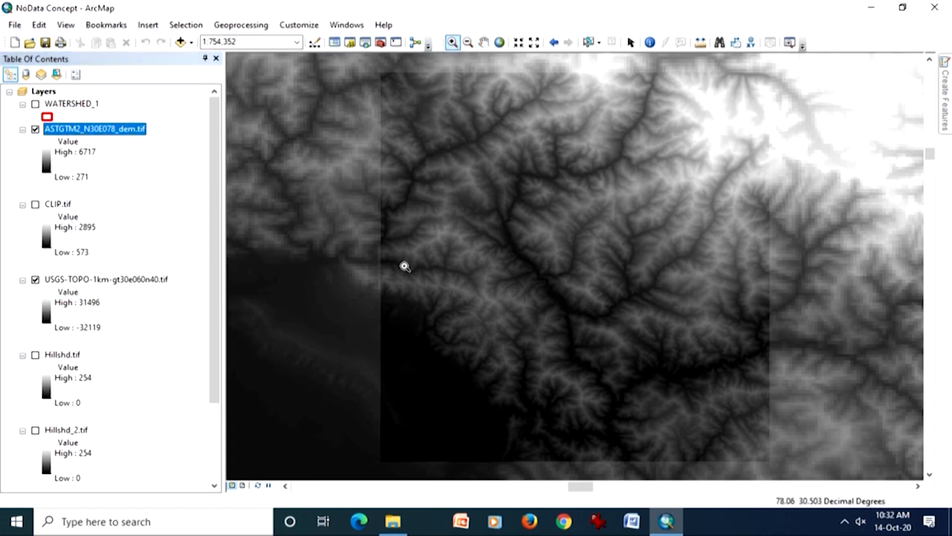
drag(438, 245, 521, 322)
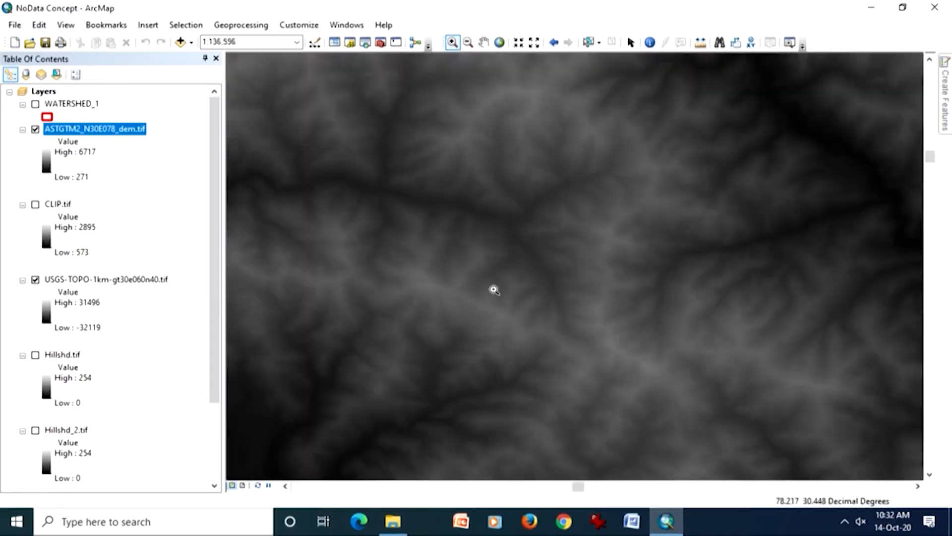
click(35, 130)
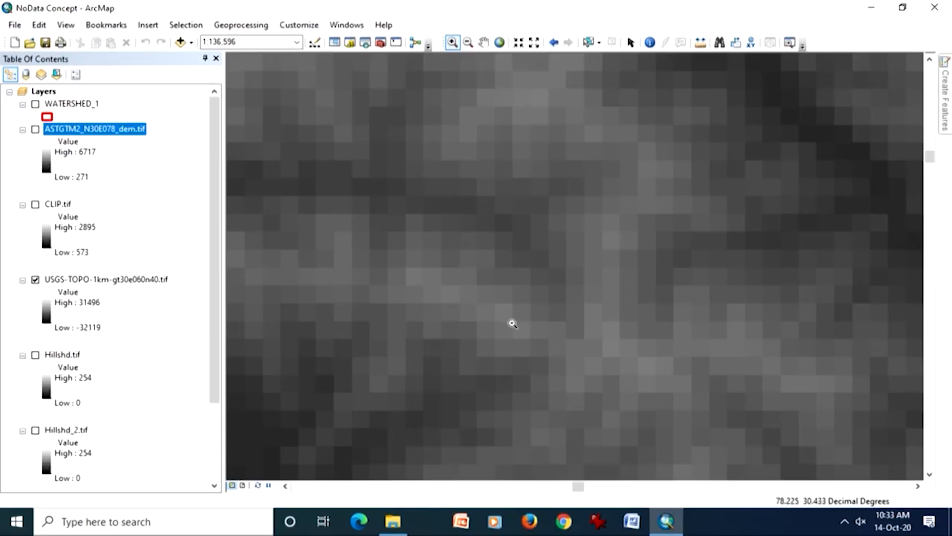
drag(496, 303, 547, 361)
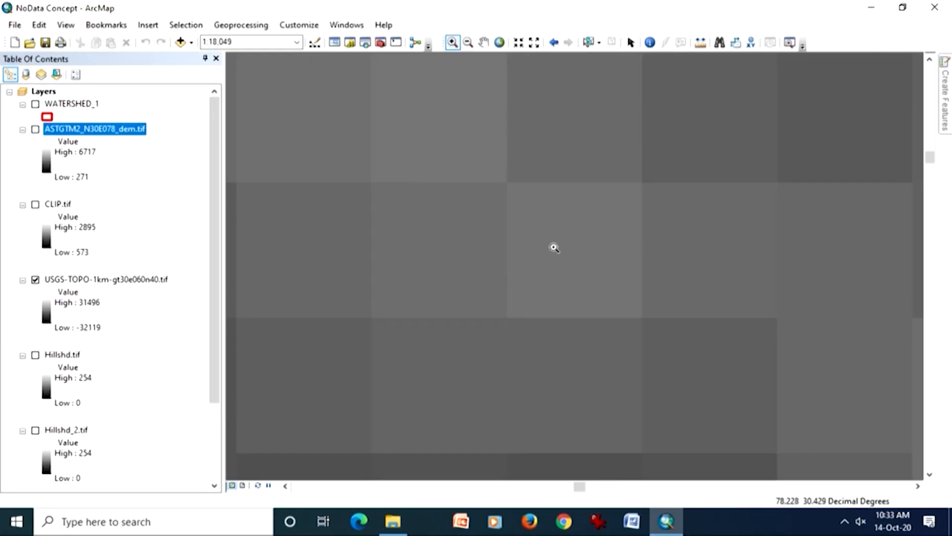
- Identify a cell's pixel value in the USGS-TOPO raster, with identification set to <Visible layers>, and dismiss the results
click(650, 43)
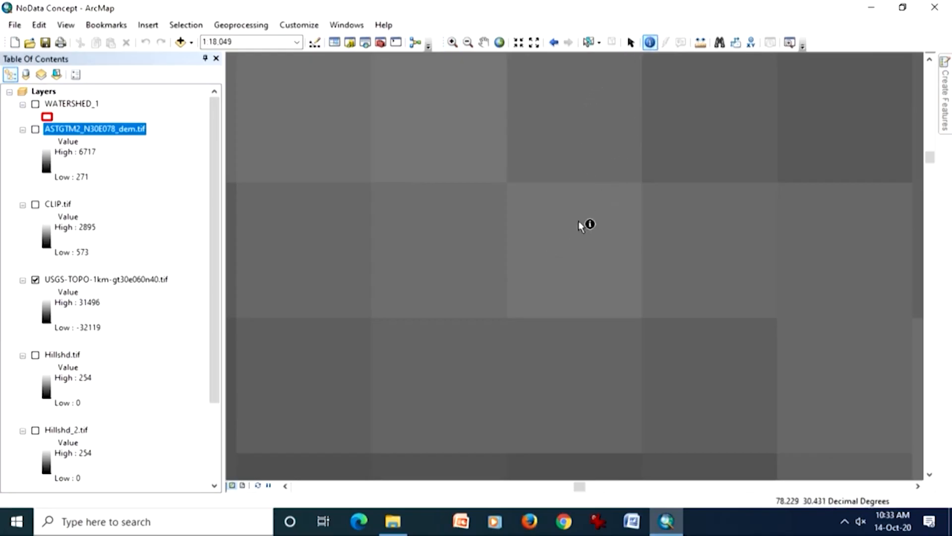
click(166, 278)
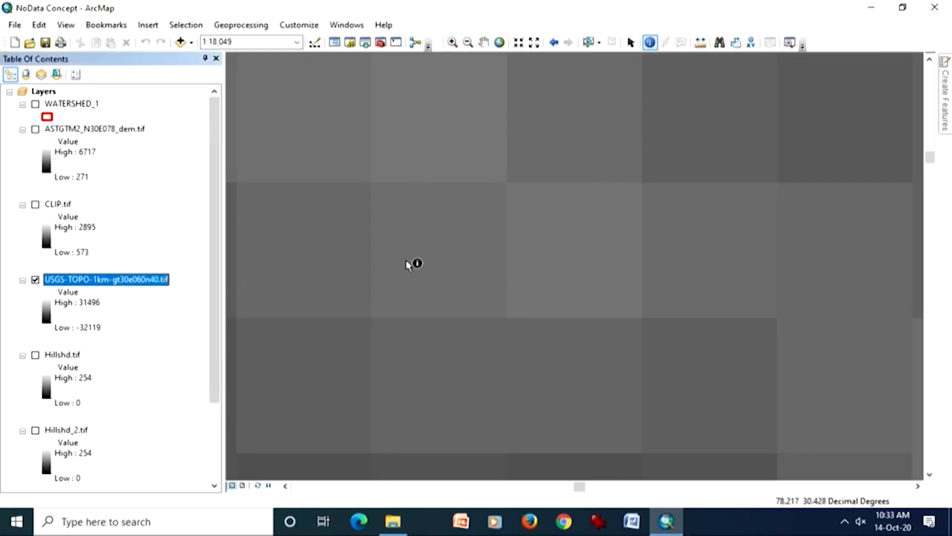
click(560, 253)
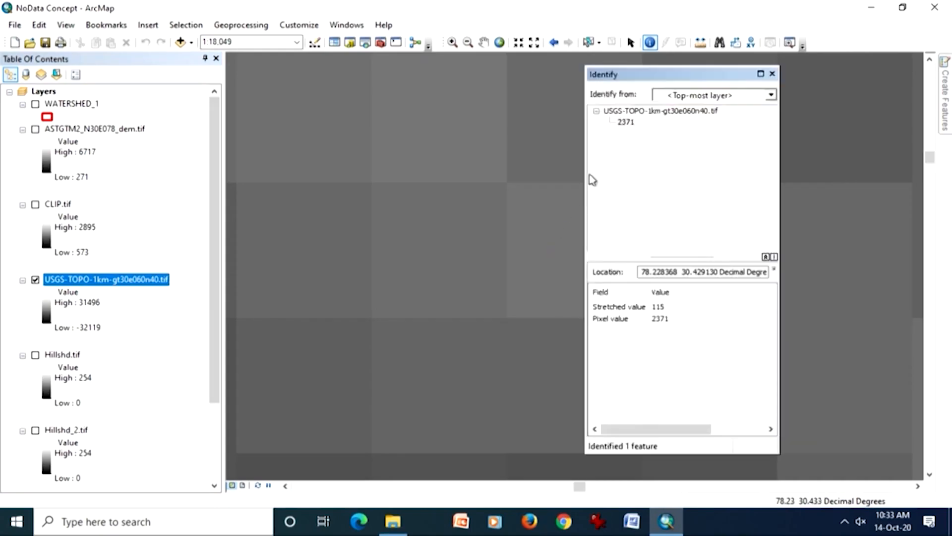
click(770, 94)
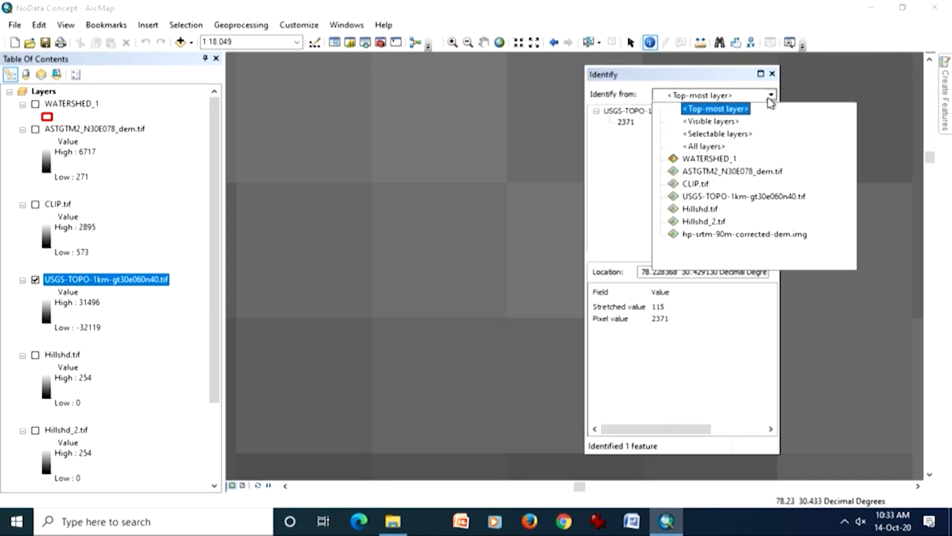
click(732, 123)
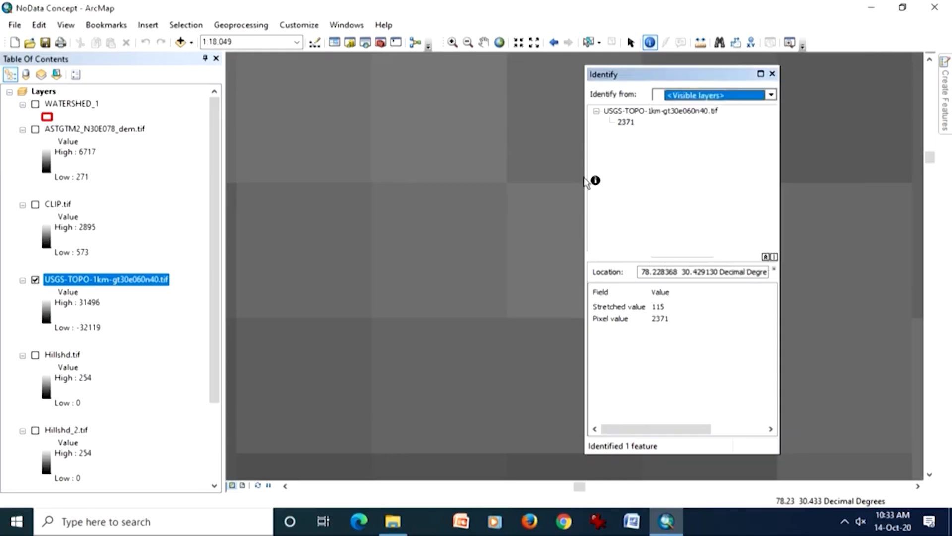
click(556, 225)
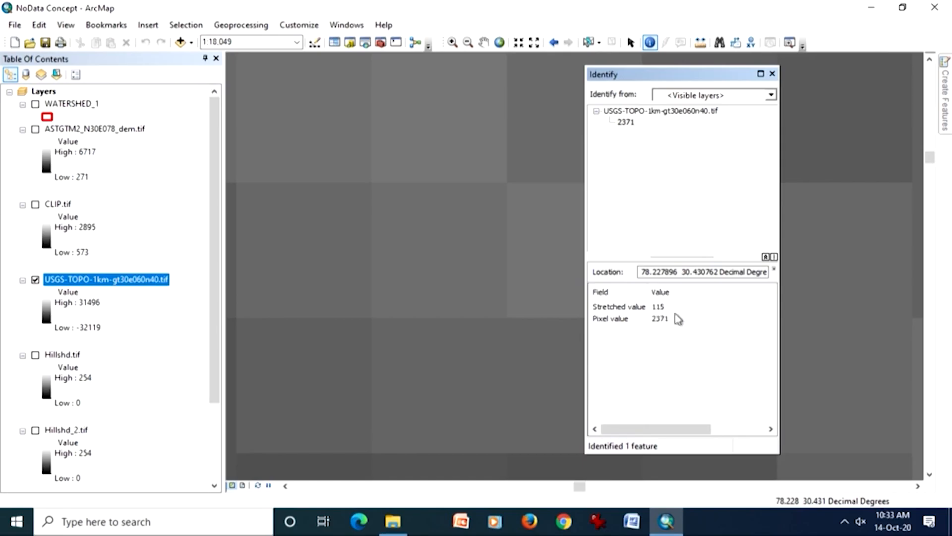
click(773, 75)
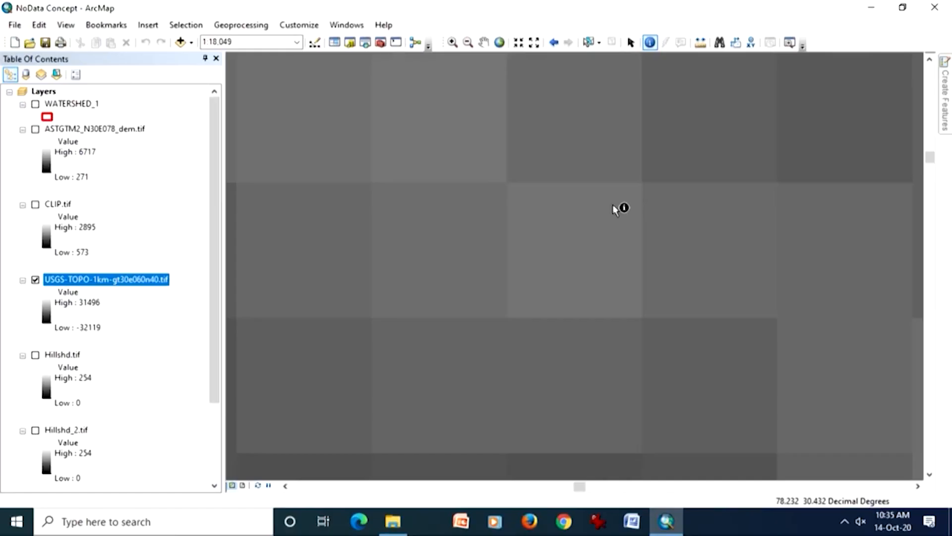
- View the full extent of the USGS-TOPO raster, hide it, and show ASTGTM2_N30E078_dem.tif alone at its own extent
right_click(115, 286)
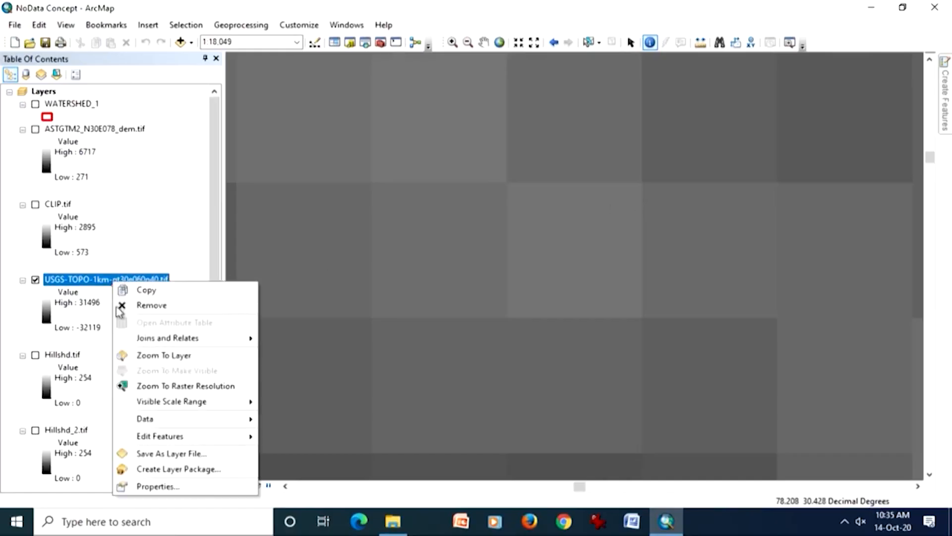
click(146, 353)
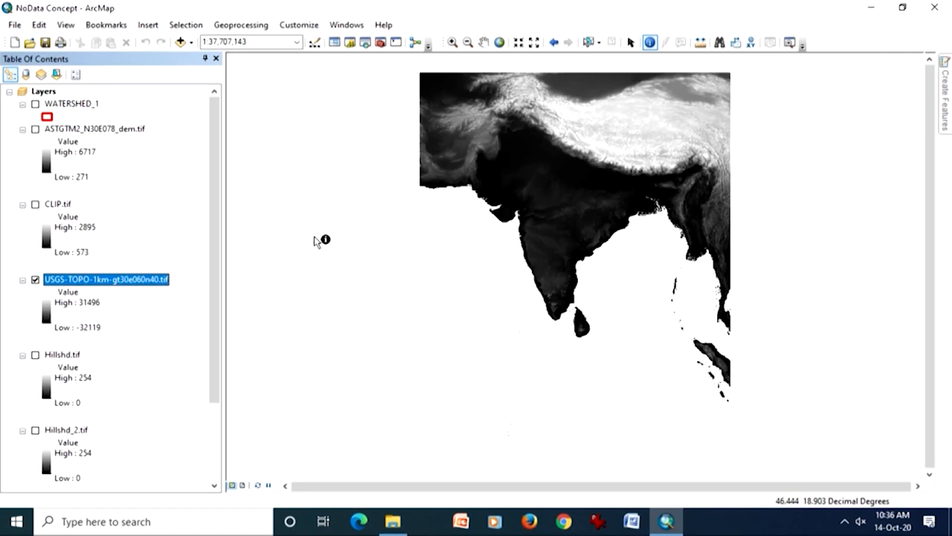
click(36, 279)
click(35, 130)
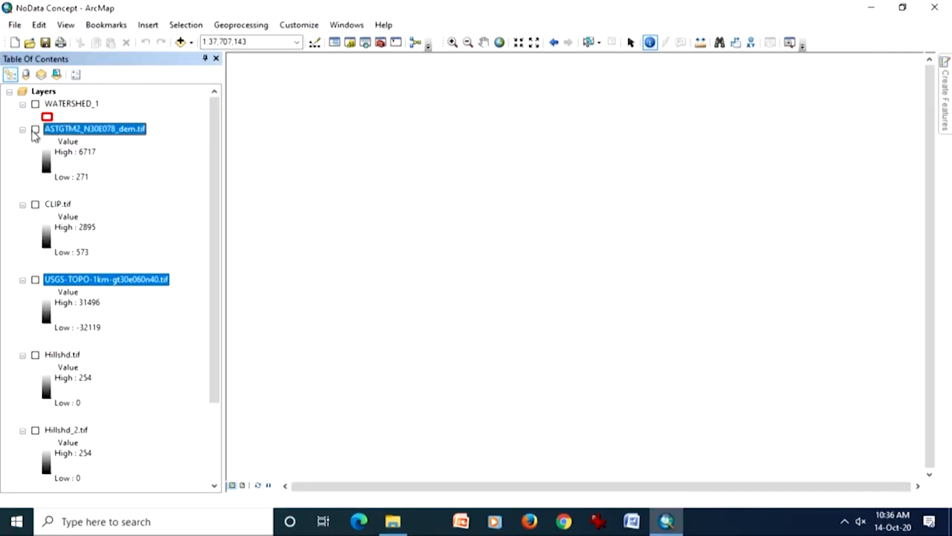
right_click(75, 136)
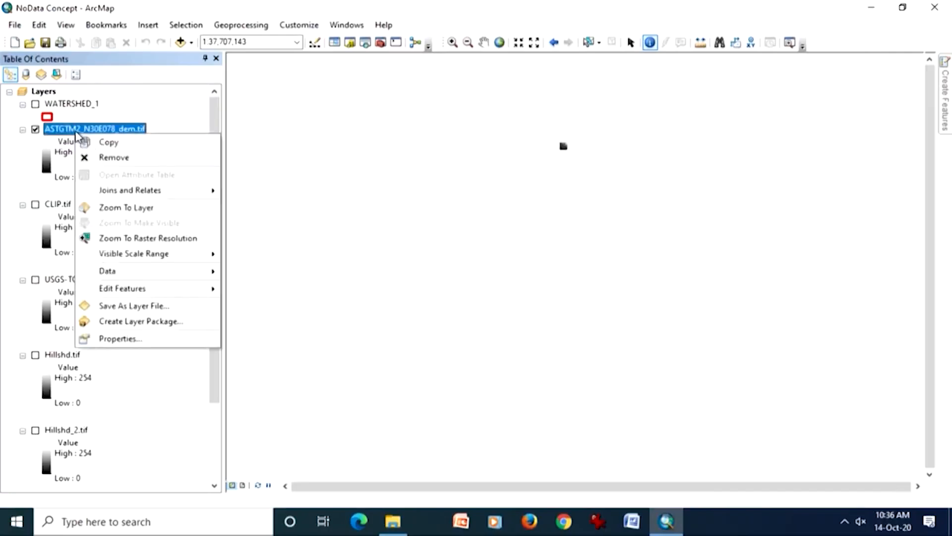
click(124, 207)
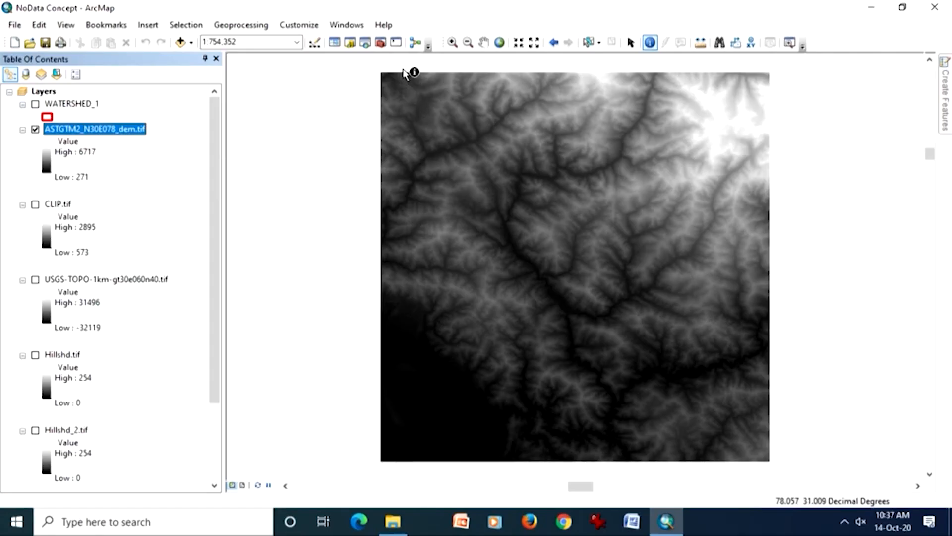
click(93, 130)
click(99, 138)
click(126, 281)
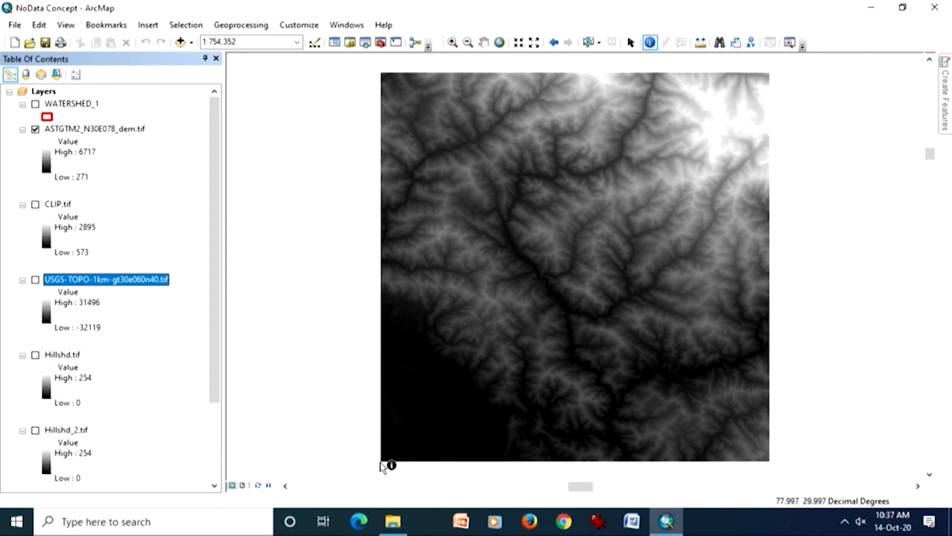
click(169, 302)
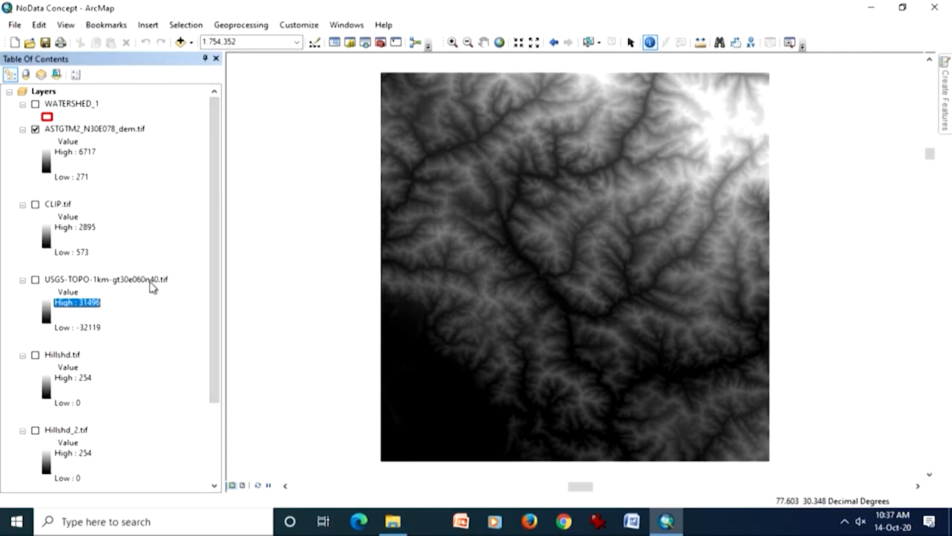
- Display only USGS-TOPO-1km-gt30e060n40.tif in place of the ASTGTM2 DEM and view its full extent
click(151, 281)
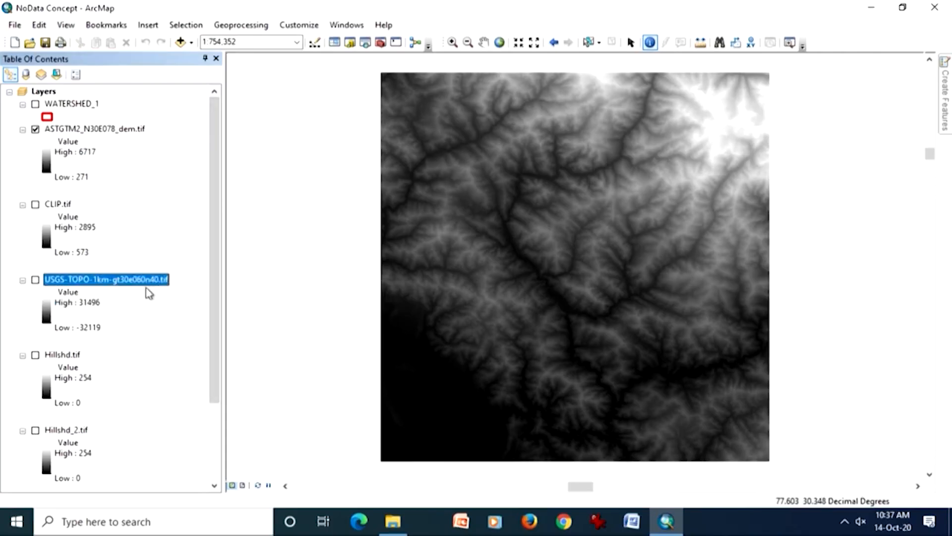
click(35, 280)
click(36, 129)
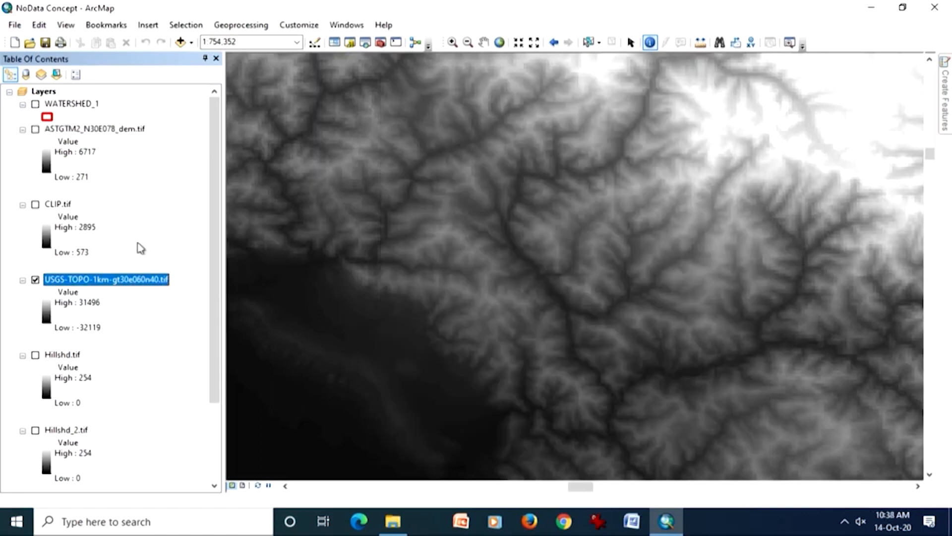
right_click(139, 283)
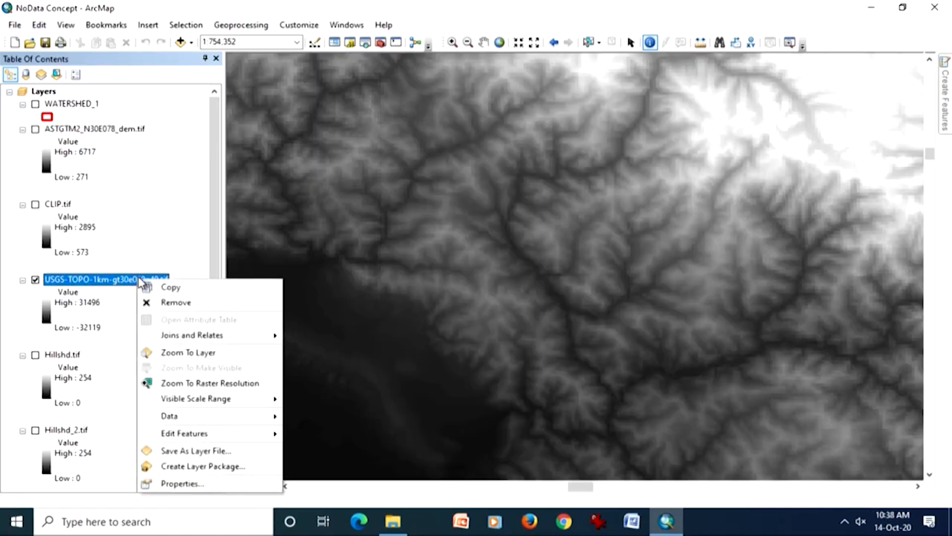
click(177, 353)
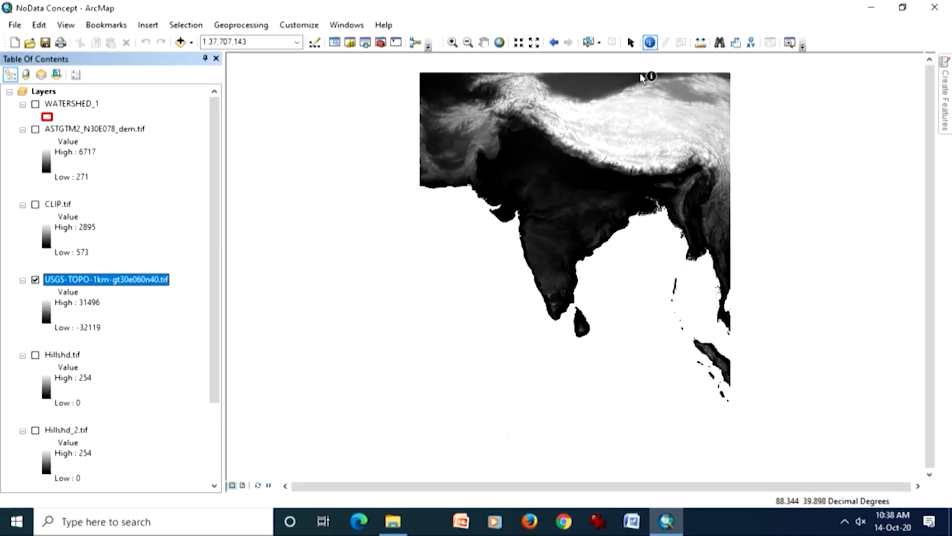
- Turn on ASTGTM2_N30E078_dem.tif, turn off the USGS-TOPO raster, and fit the map to the ASTGTM2 DEM
click(171, 291)
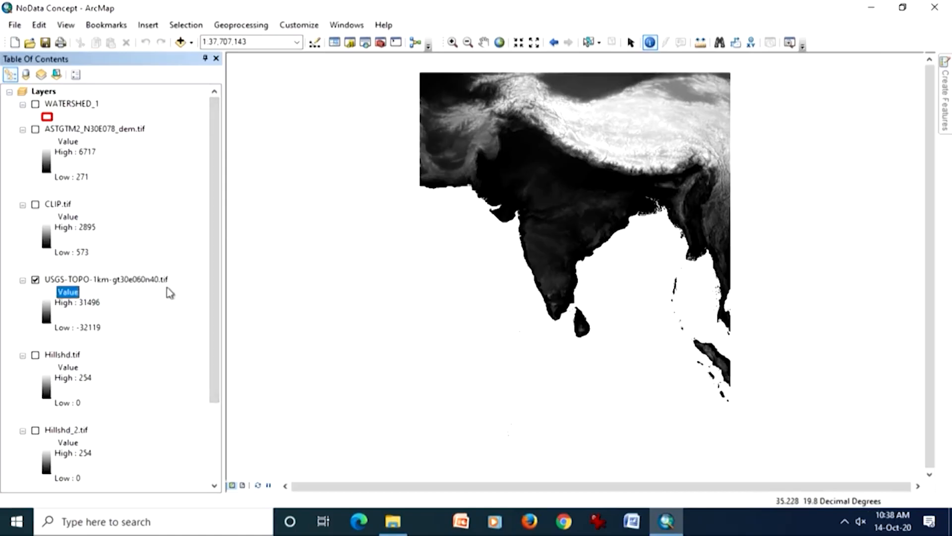
click(132, 129)
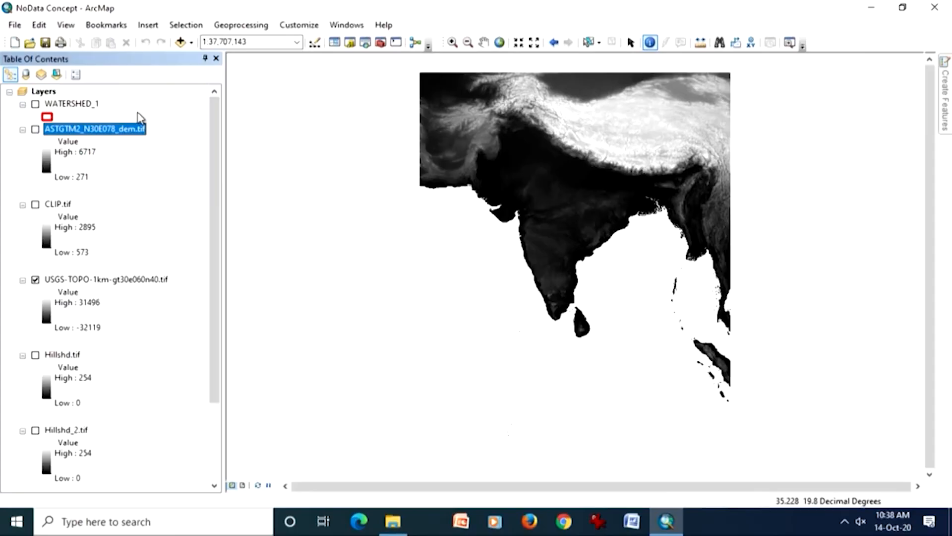
click(36, 130)
click(35, 280)
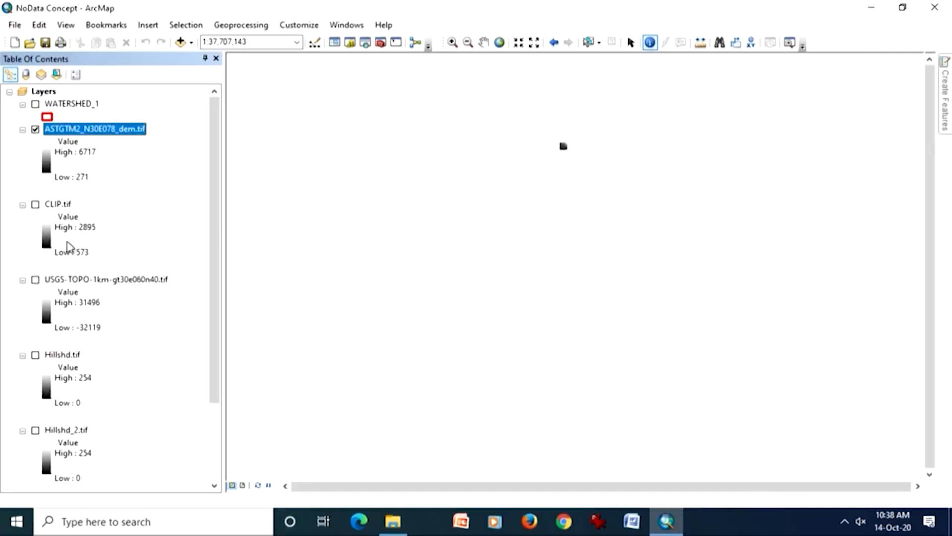
right_click(140, 135)
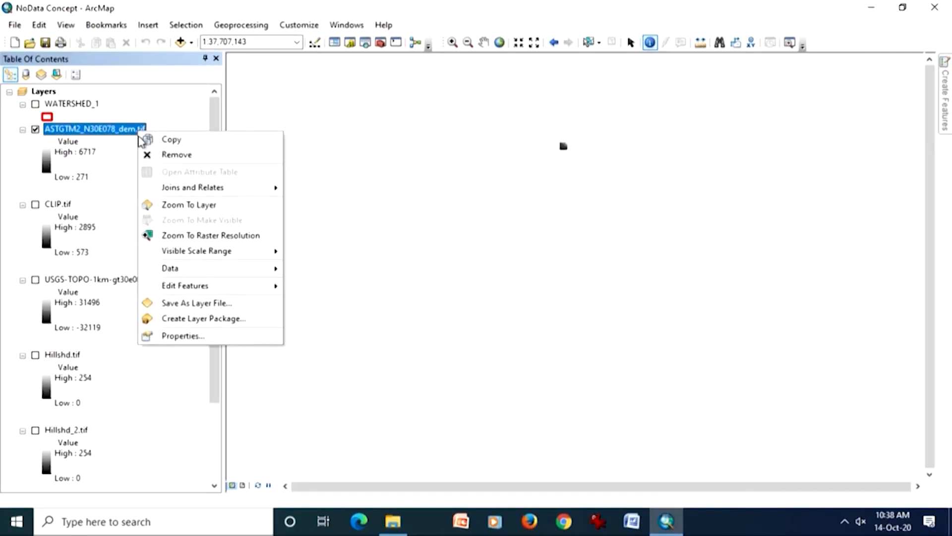
click(163, 204)
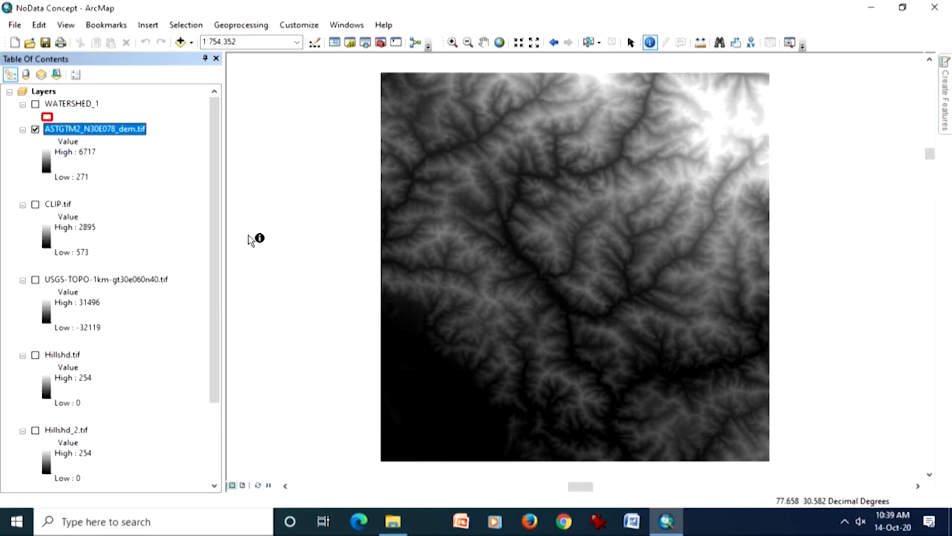
- Show the WATERSHED_1 boundary over the DEM and search for tools matching "extract raster"
click(35, 104)
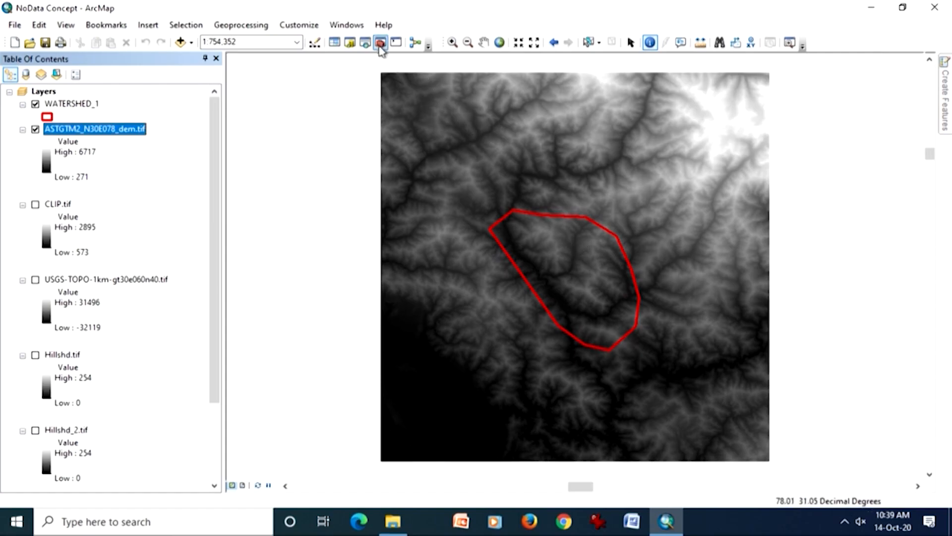
click(346, 25)
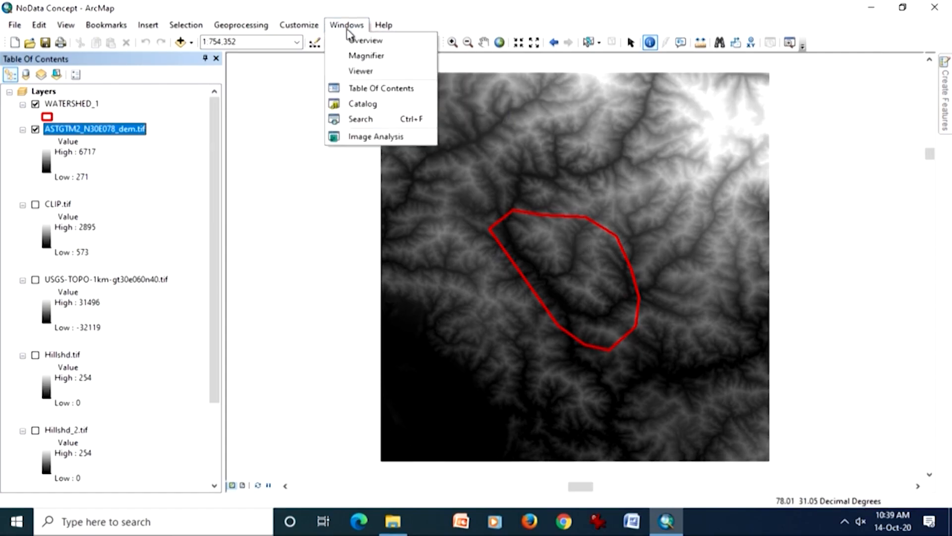
click(352, 119)
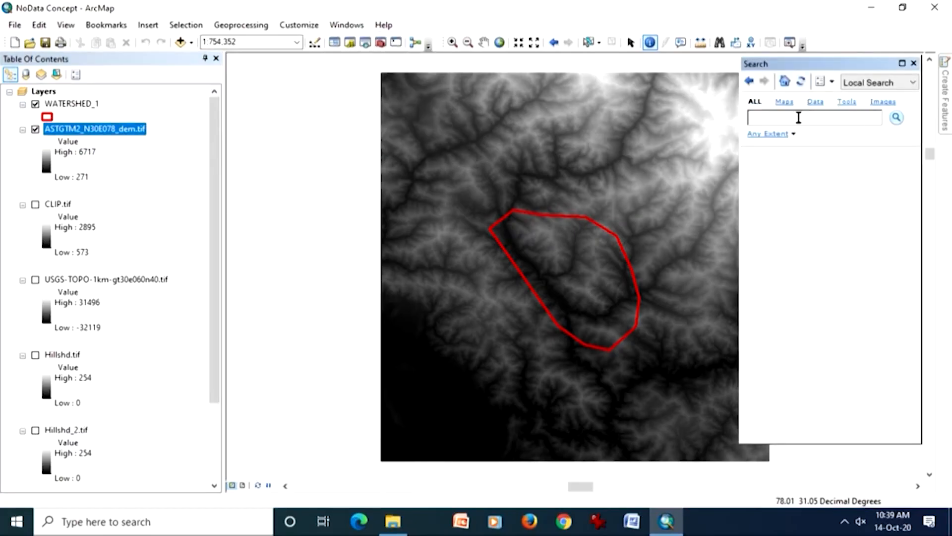
text(extract raster)
key(Return)
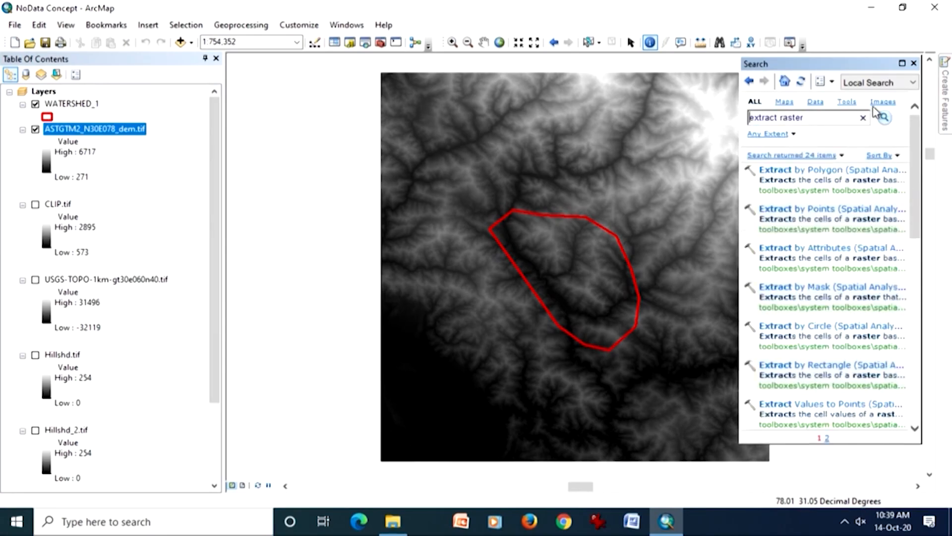
- Open the Extract by Polygon tool to view its parameters and dismiss it without running it
click(821, 171)
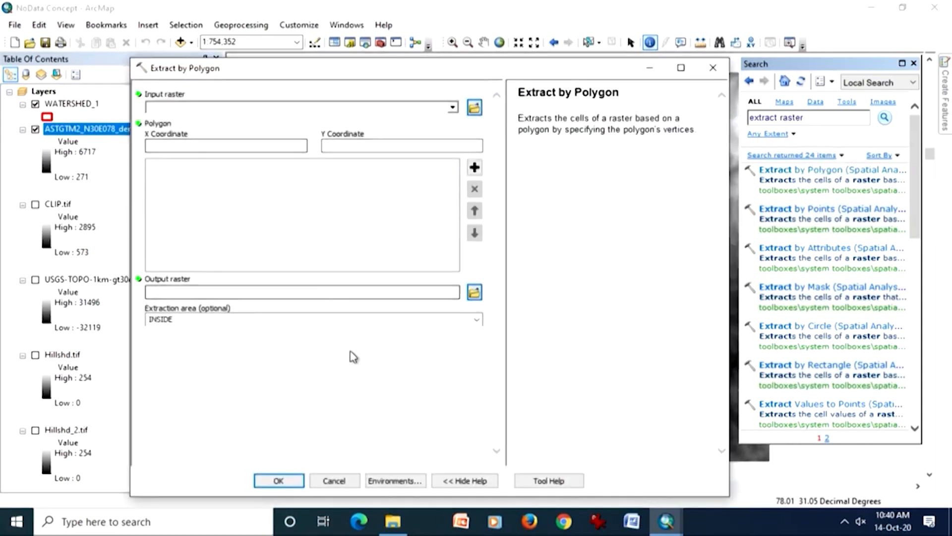
click(649, 69)
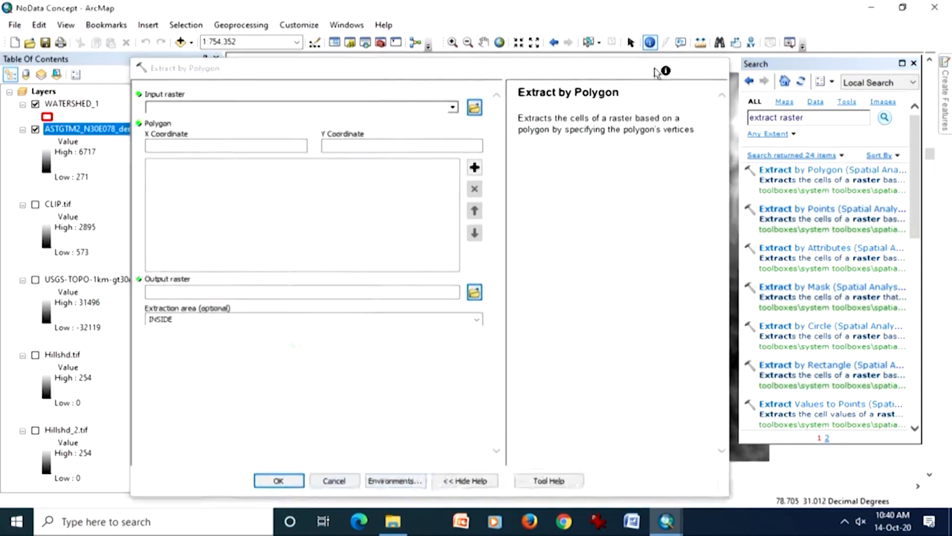
- Show CLIP.tif in place of the ASTGTM2 DEM and compare it with the WATERSHED_1 boundary off and on
click(35, 205)
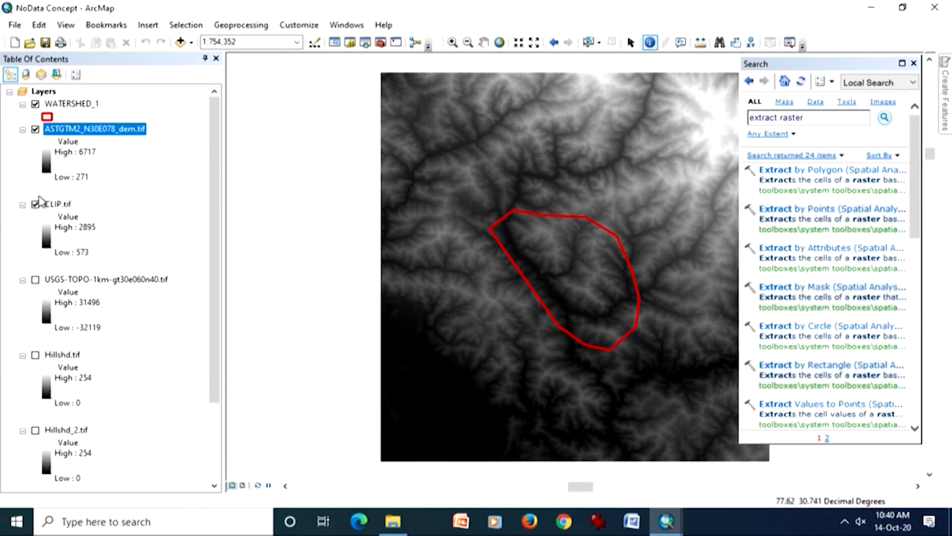
click(36, 130)
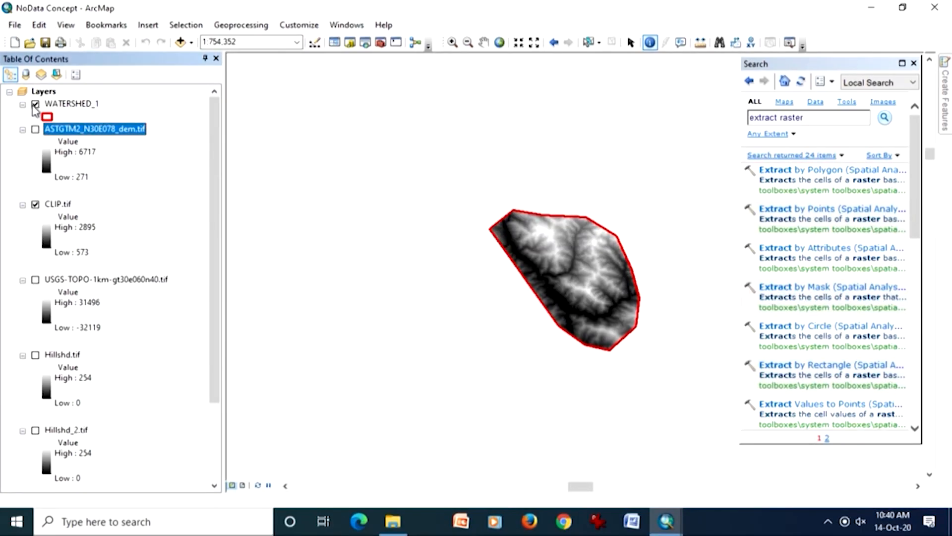
click(35, 105)
click(36, 106)
- Fit the map to the extent of CLIP.tif, clear the search results away, and hide the WATERSHED_1 boundary
click(48, 208)
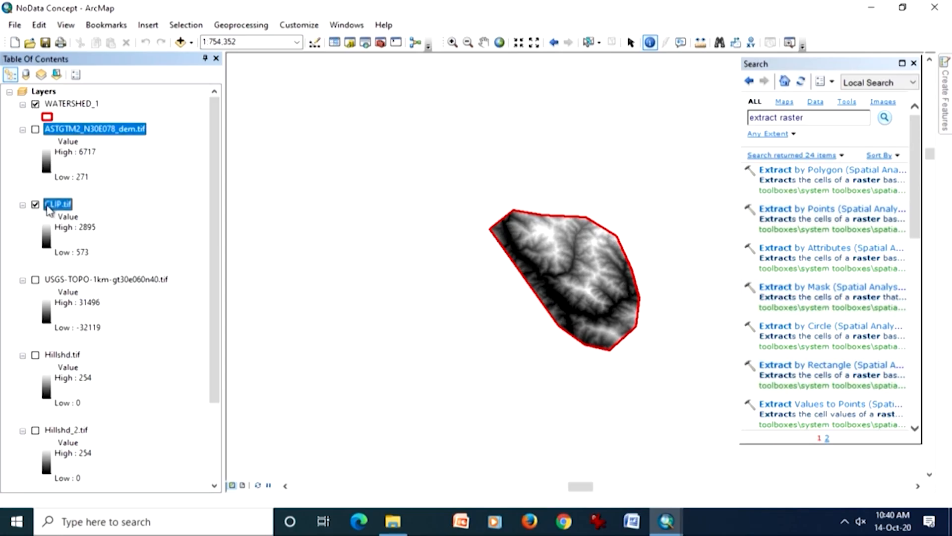
right_click(48, 208)
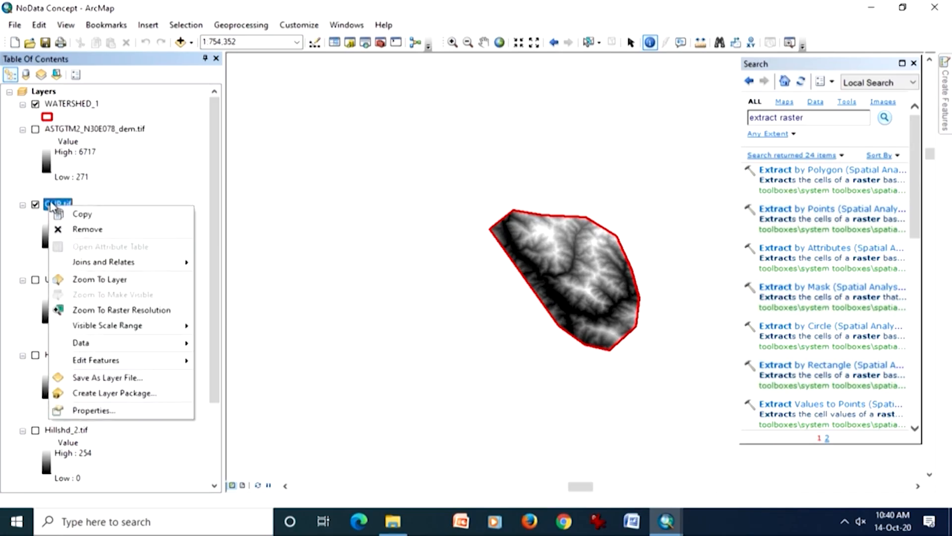
click(76, 280)
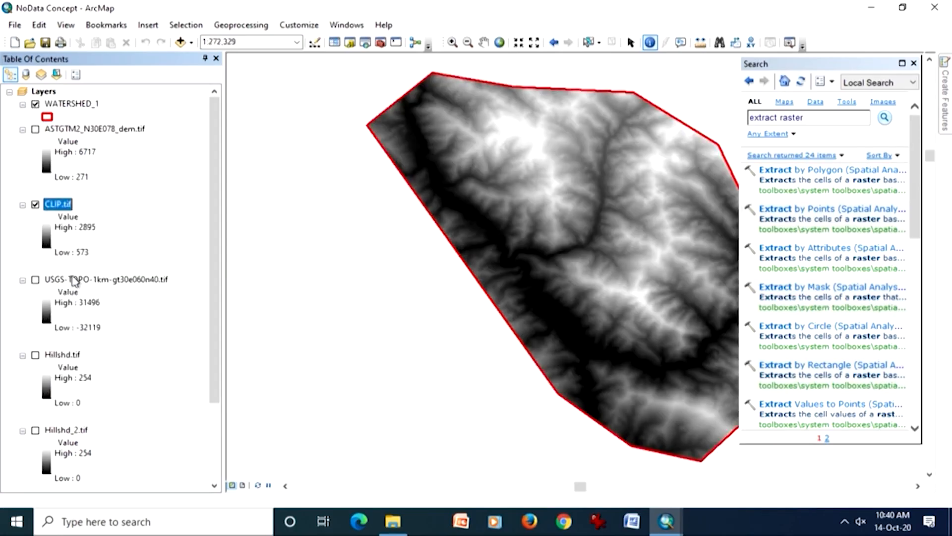
click(914, 64)
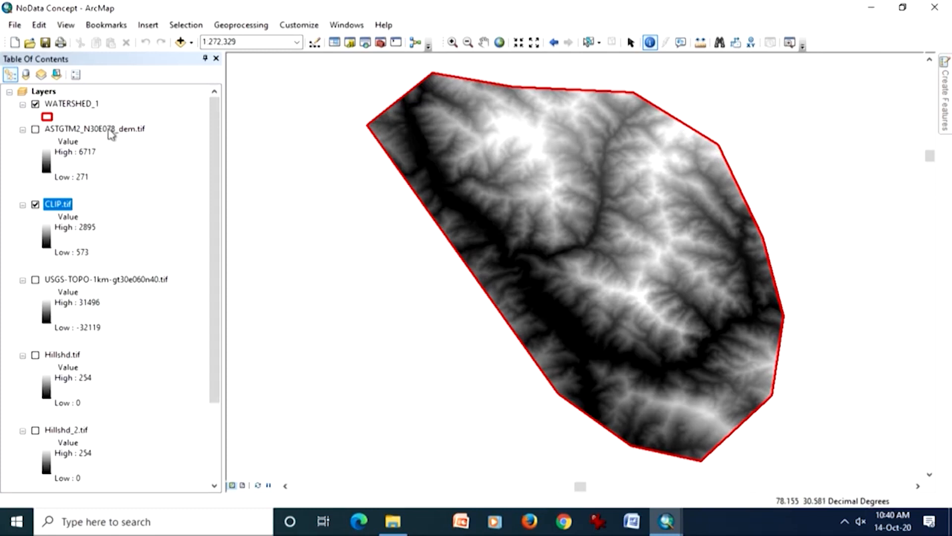
click(36, 105)
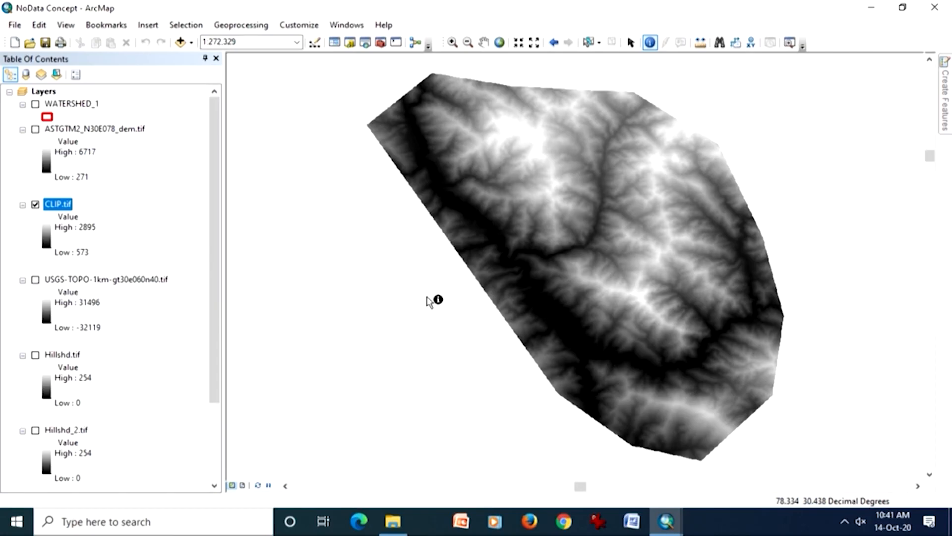
- Display the NoData cells of CLIP.tif in yellow and uncover the whole raster on the map
double_click(58, 204)
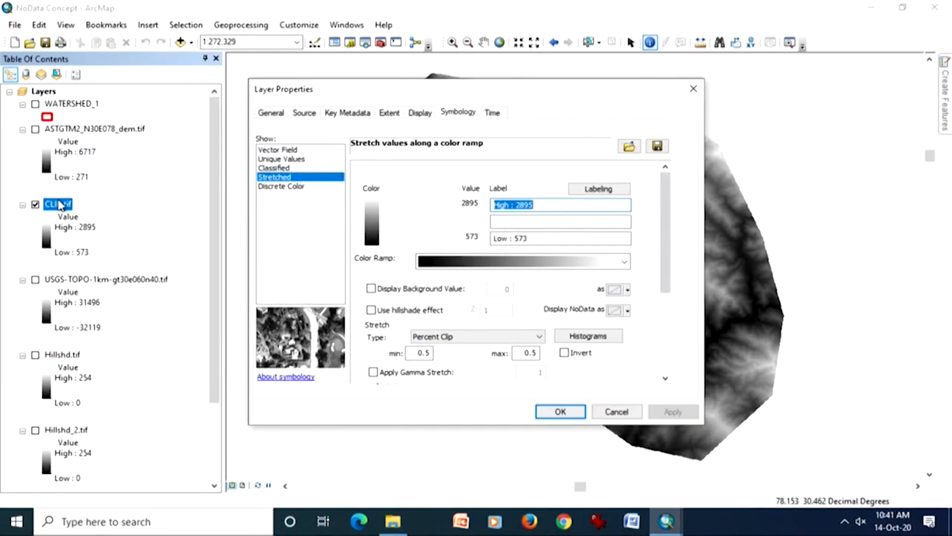
drag(588, 89, 336, 87)
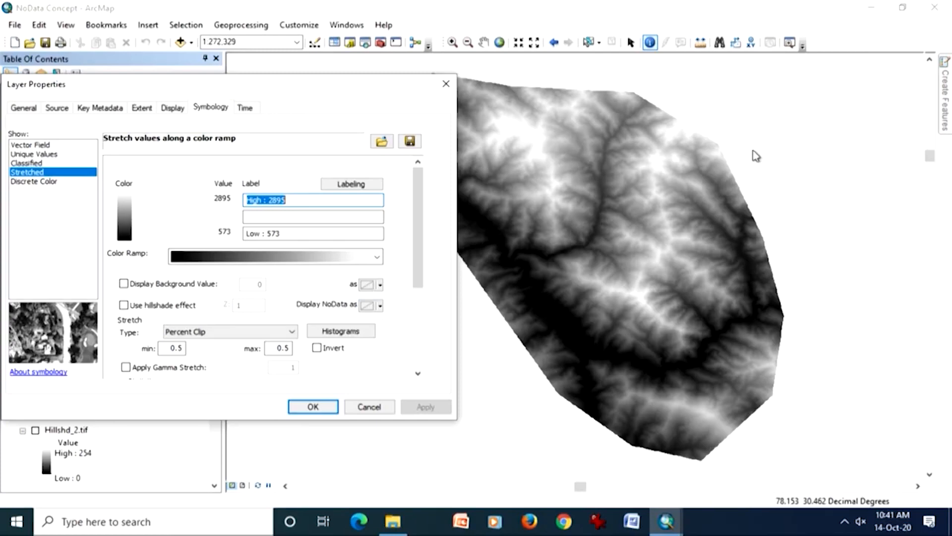
click(380, 308)
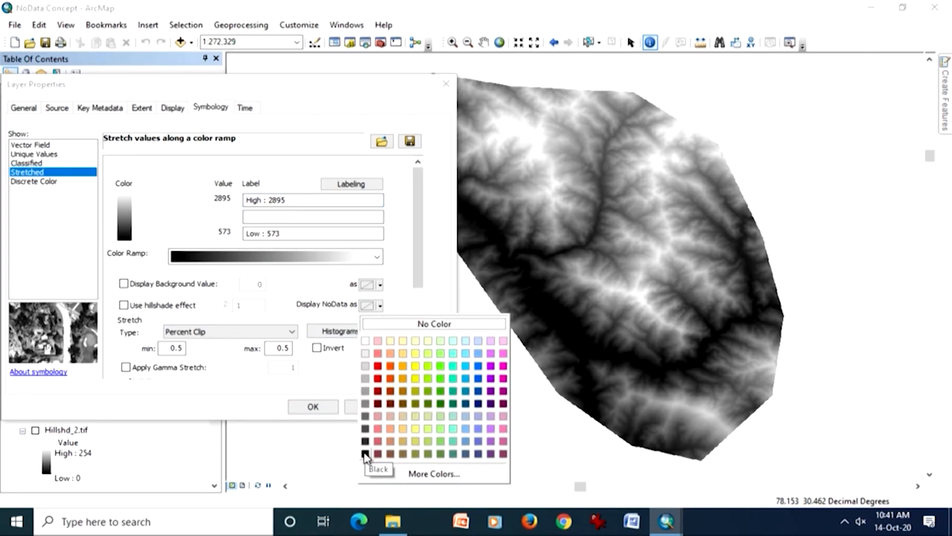
click(418, 368)
click(424, 406)
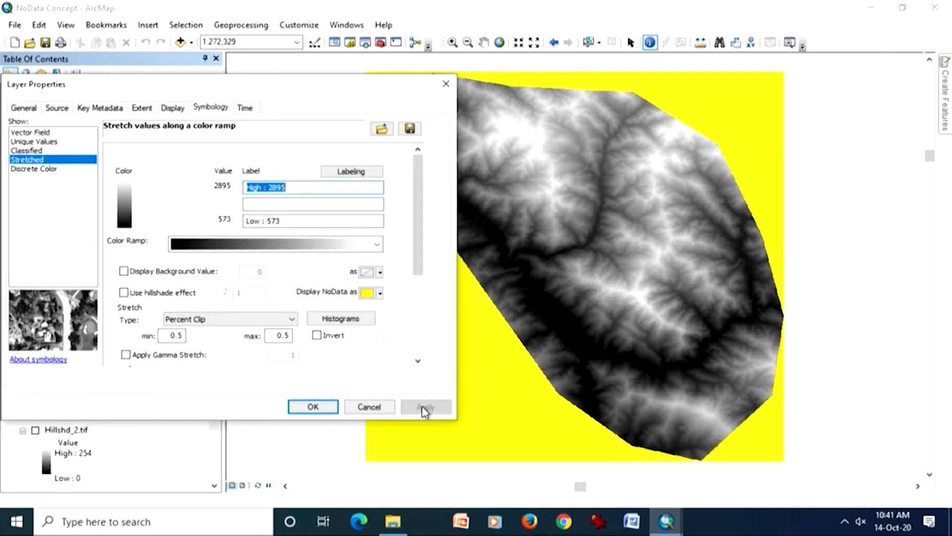
drag(373, 81, 199, 131)
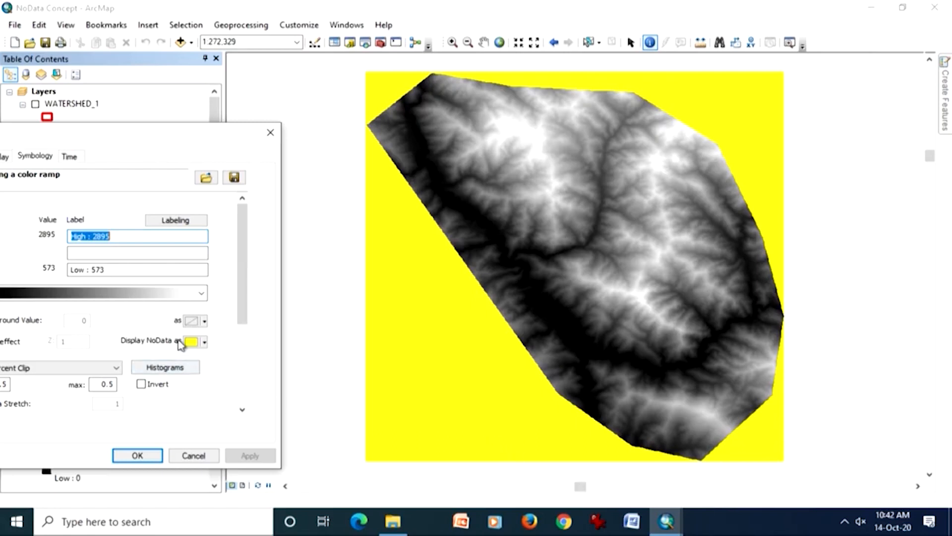
- Set the NoData display of CLIP.tif back to No Color and apply it
drag(174, 132, 288, 103)
click(318, 312)
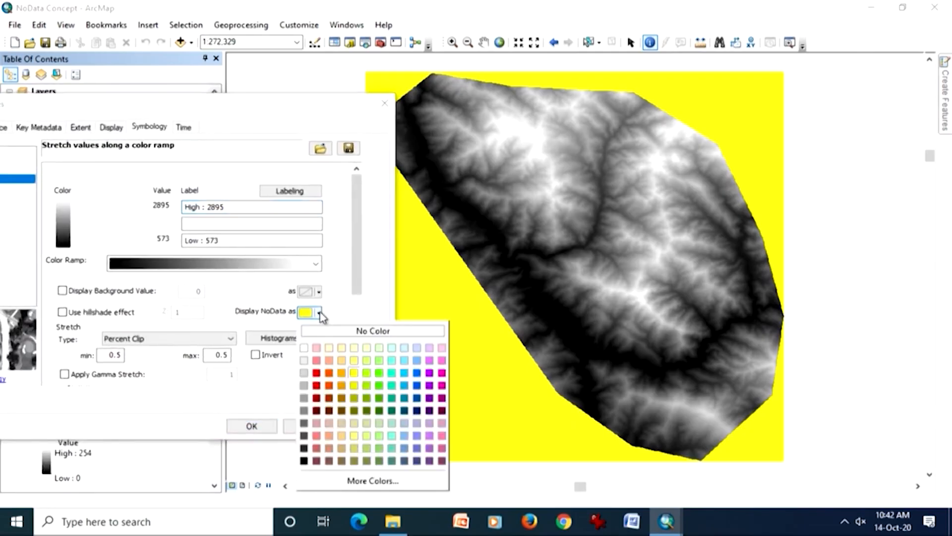
click(328, 331)
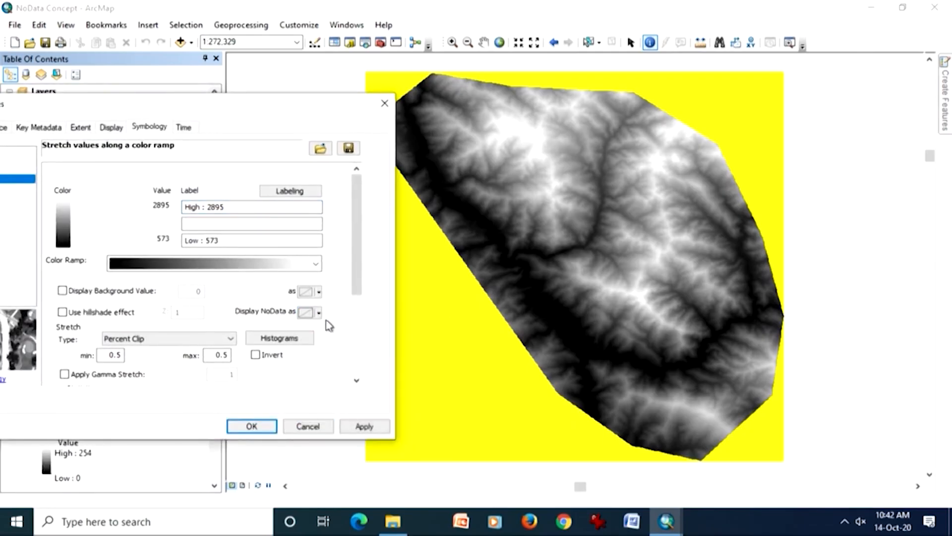
click(366, 426)
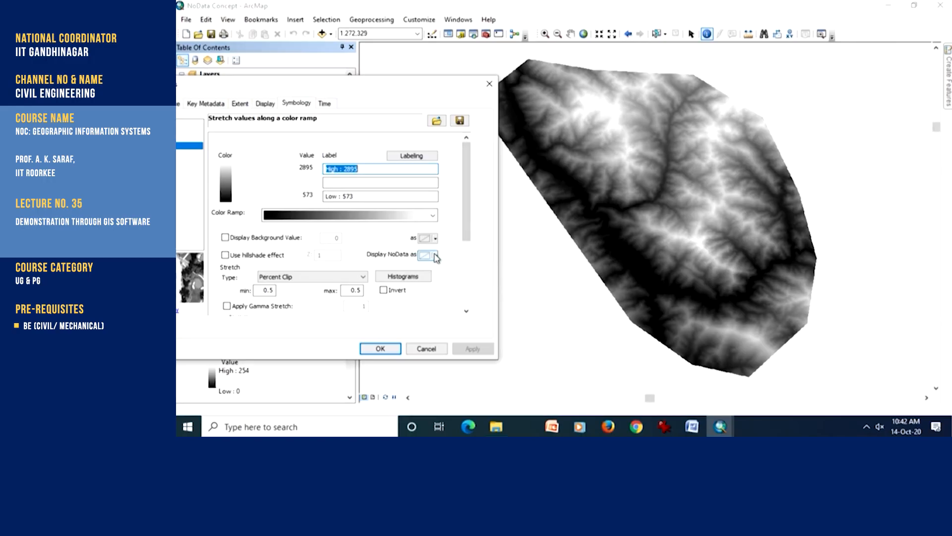
- Display the NoData cells of CLIP.tif in white and apply it
click(436, 256)
click(430, 290)
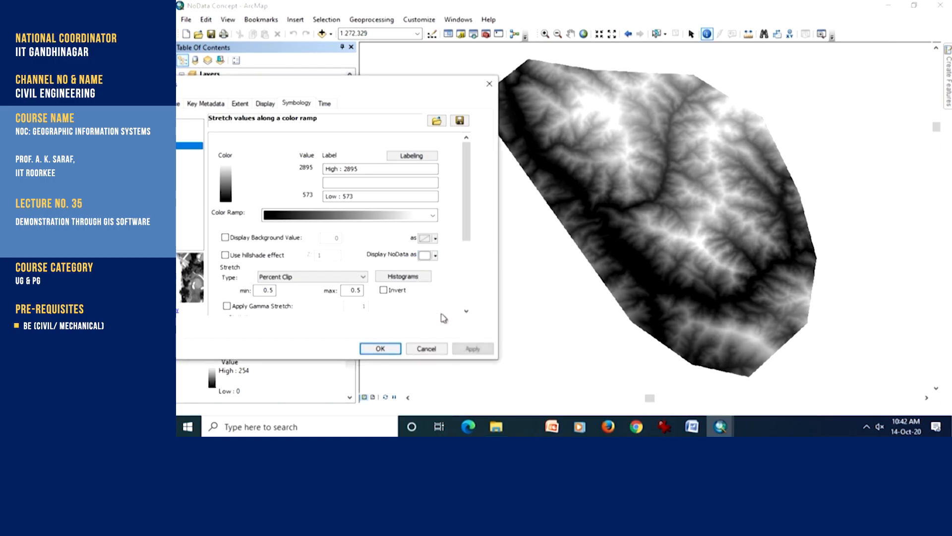
click(468, 350)
- Replace the white NoData display of CLIP.tif with No Color and apply it
click(435, 257)
click(435, 255)
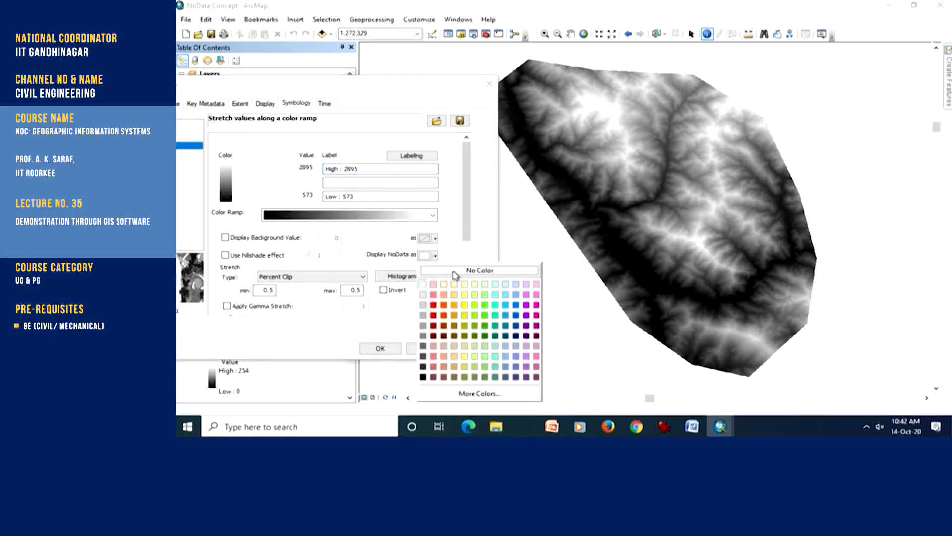
click(523, 268)
click(366, 427)
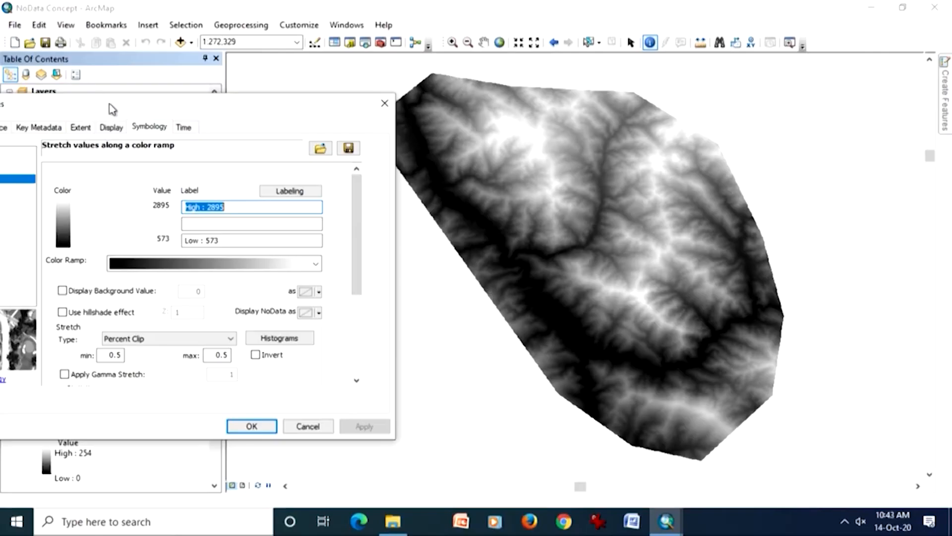
- Look through CLIP.tif's display settings and its Vector Field and Unique Values symbology, decline building an attribute table, and return to Stretched
drag(111, 109, 267, 84)
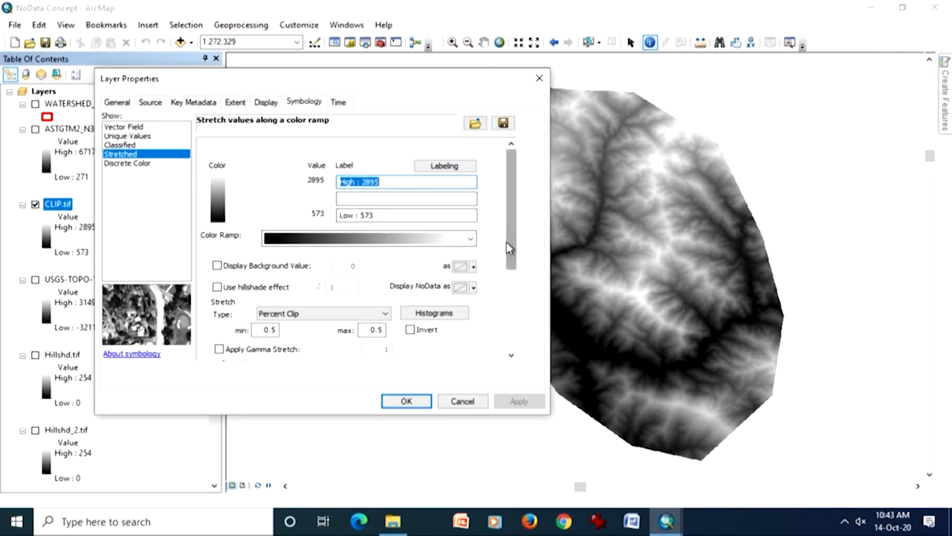
drag(513, 255, 488, 213)
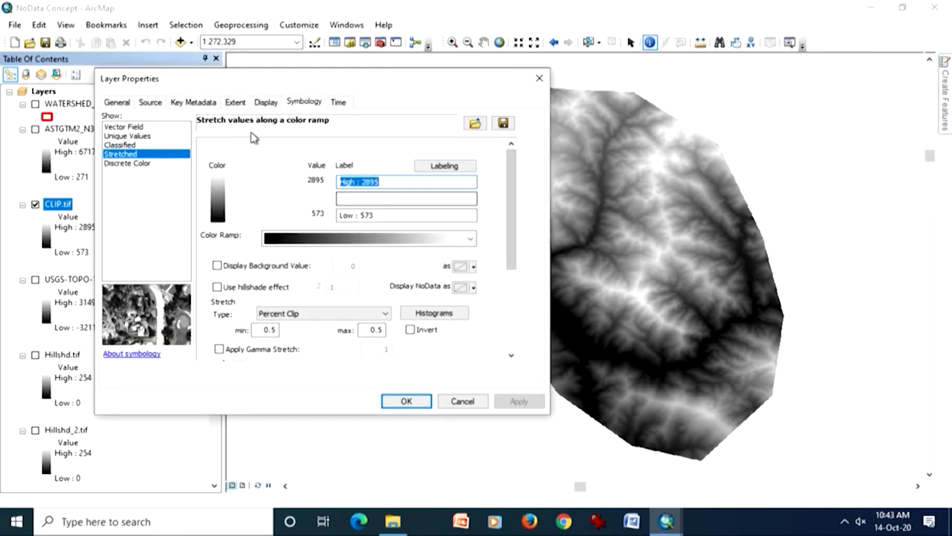
click(265, 102)
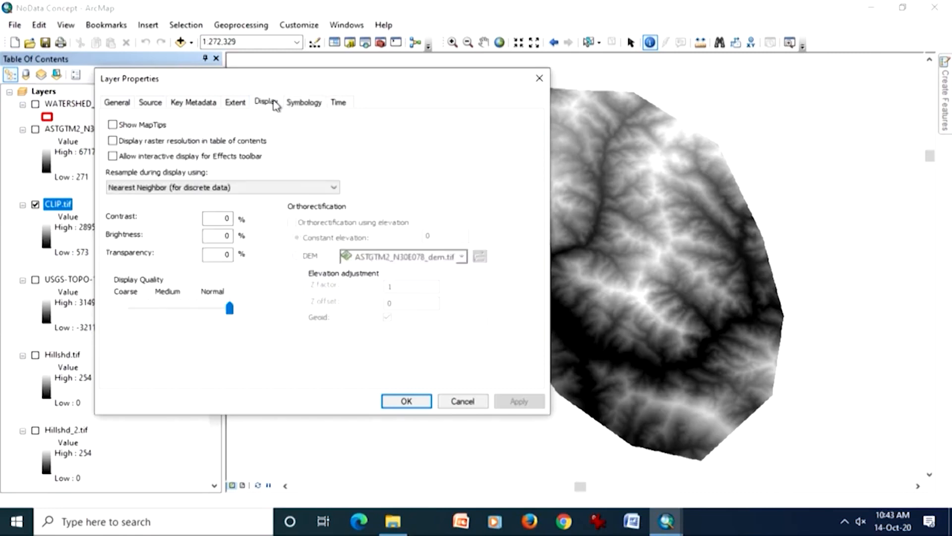
click(296, 103)
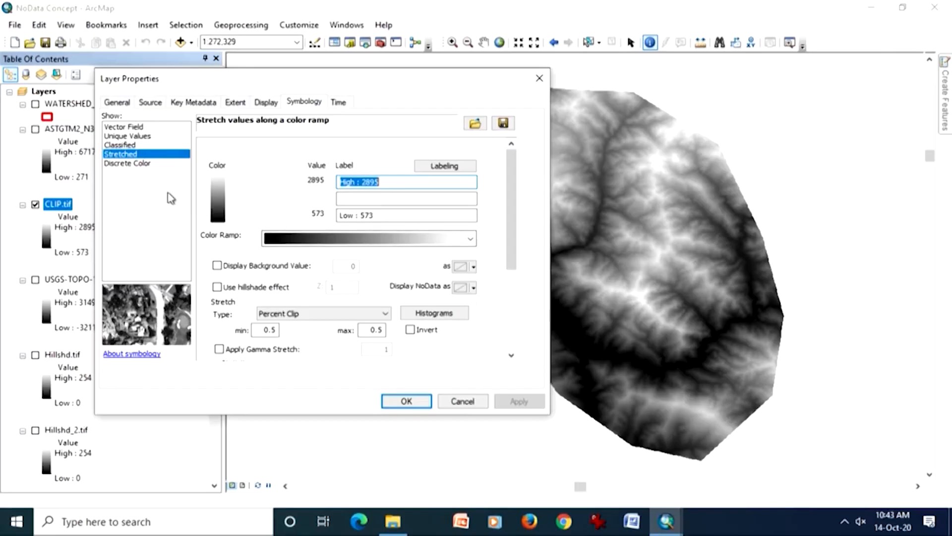
click(134, 127)
click(131, 135)
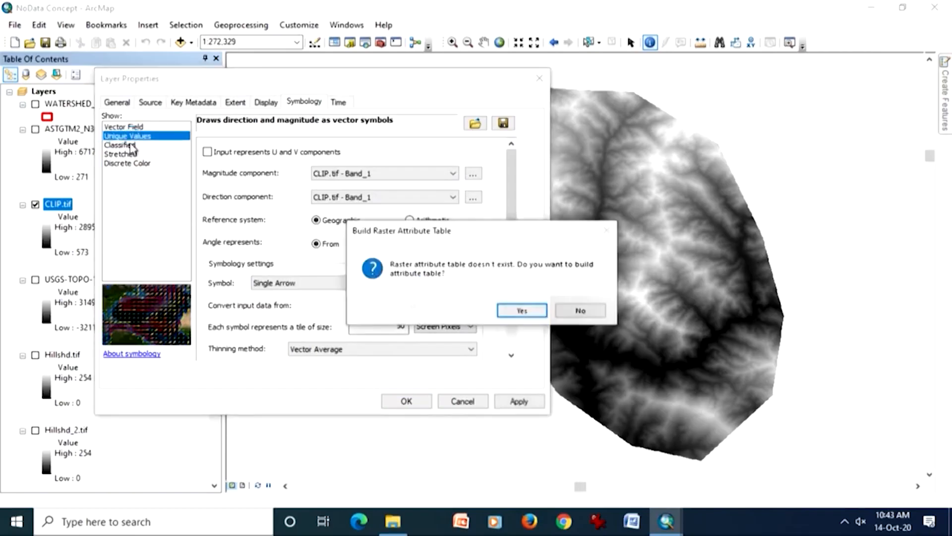
click(579, 311)
click(120, 154)
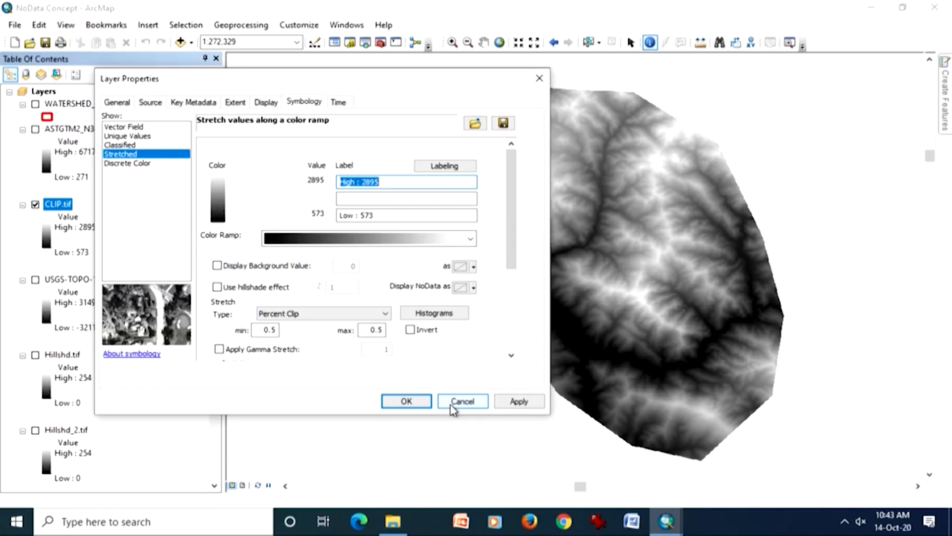
- Examine CLIP.tif's source information, including its raster size, NoData value, extent, spatial reference and band statistics, and discard any property changes
click(121, 105)
click(149, 105)
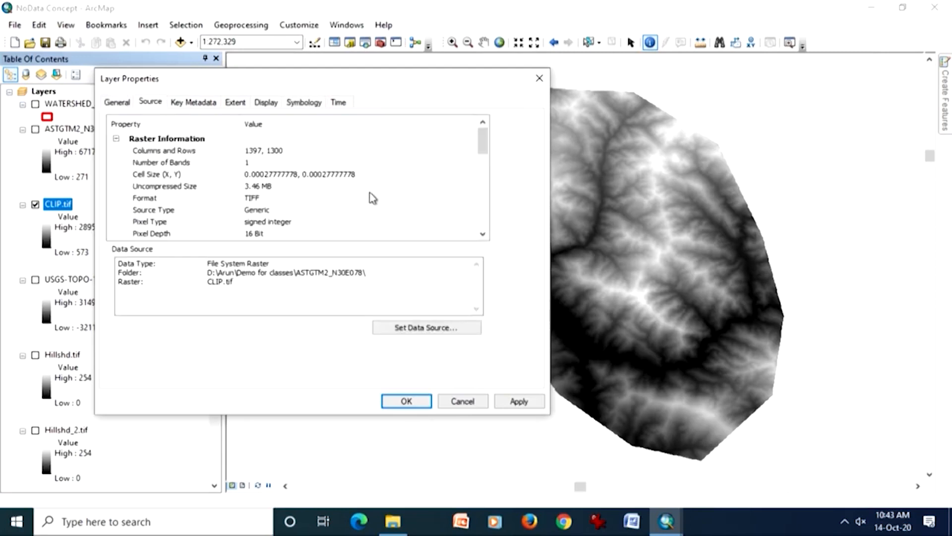
scroll(369, 198, down, 2)
scroll(370, 202, down, 2)
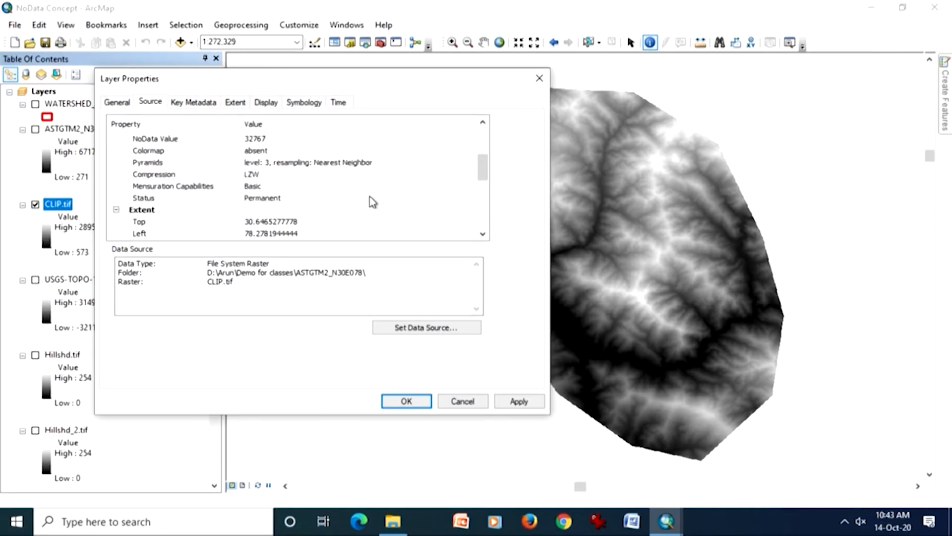
scroll(373, 202, down, 2)
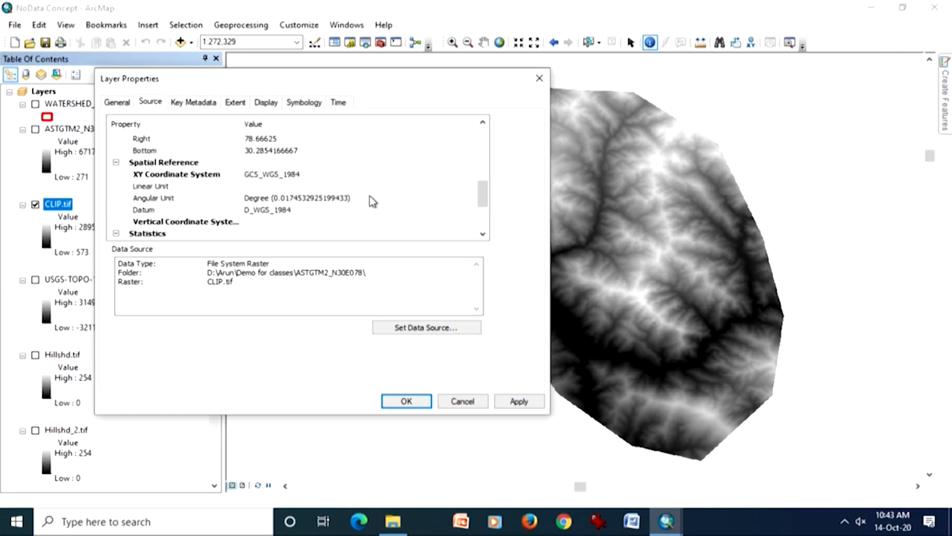
scroll(373, 202, down, 2)
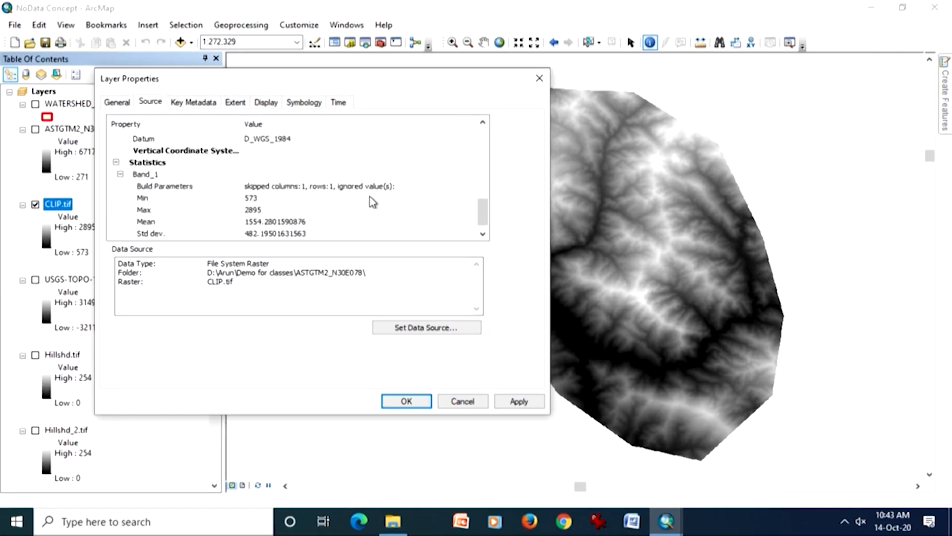
scroll(373, 202, down, 1)
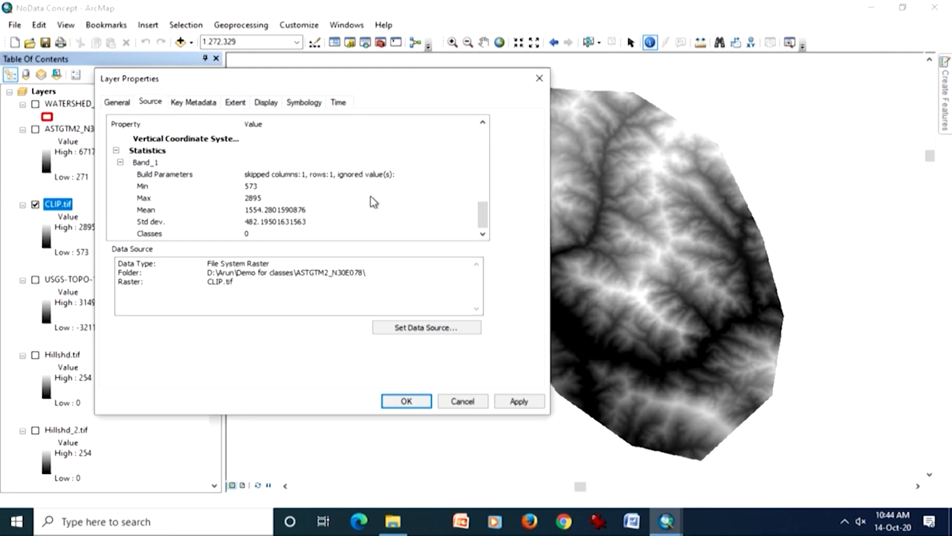
click(463, 402)
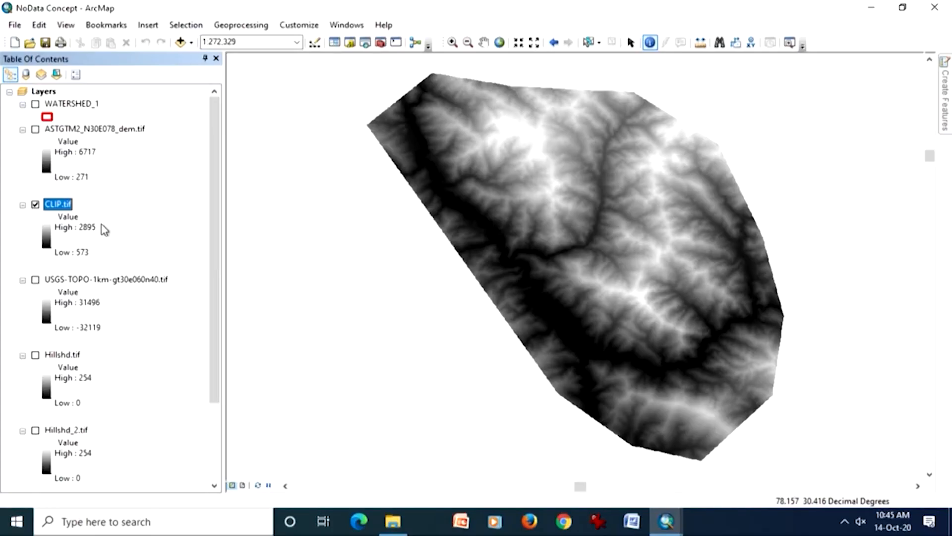
- Display the NoData cells of CLIP.tif in bright yellow-green and accept the layer's symbology
double_click(56, 205)
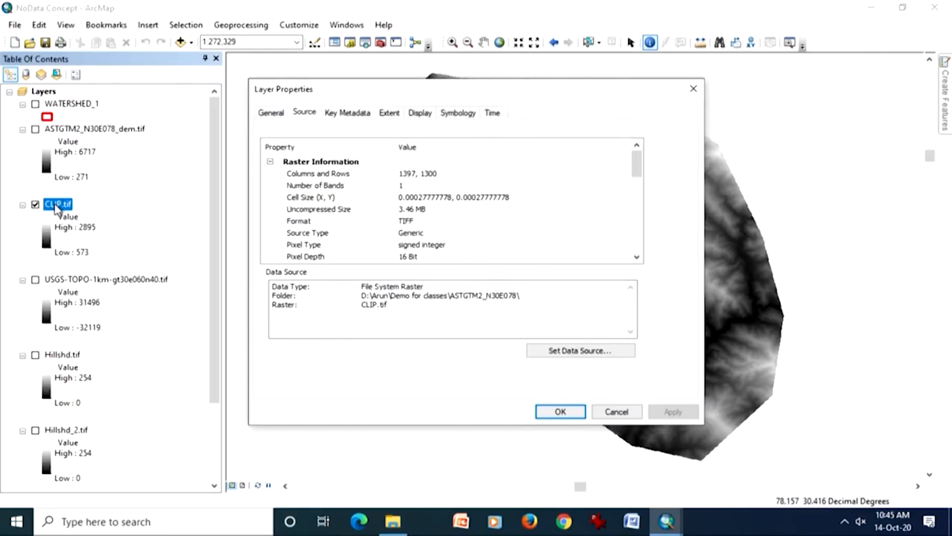
click(421, 113)
click(446, 114)
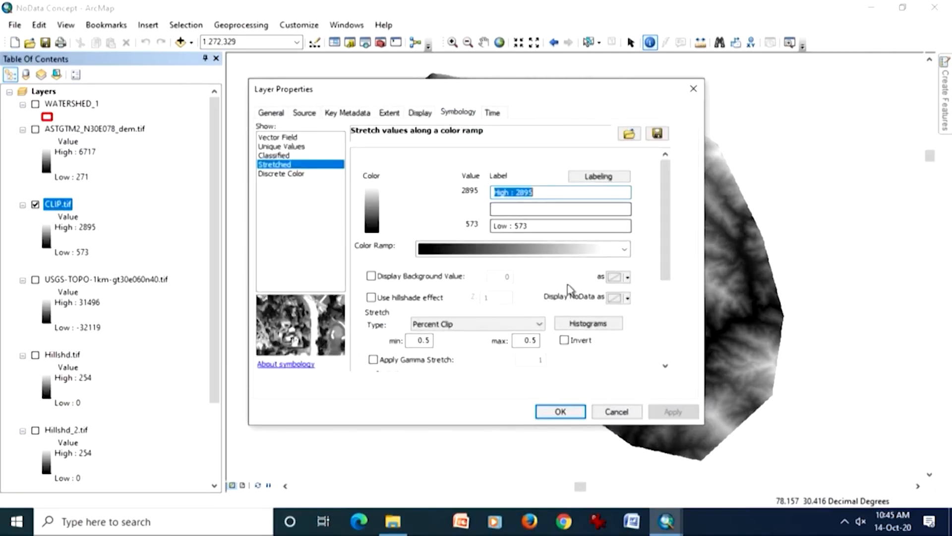
click(628, 298)
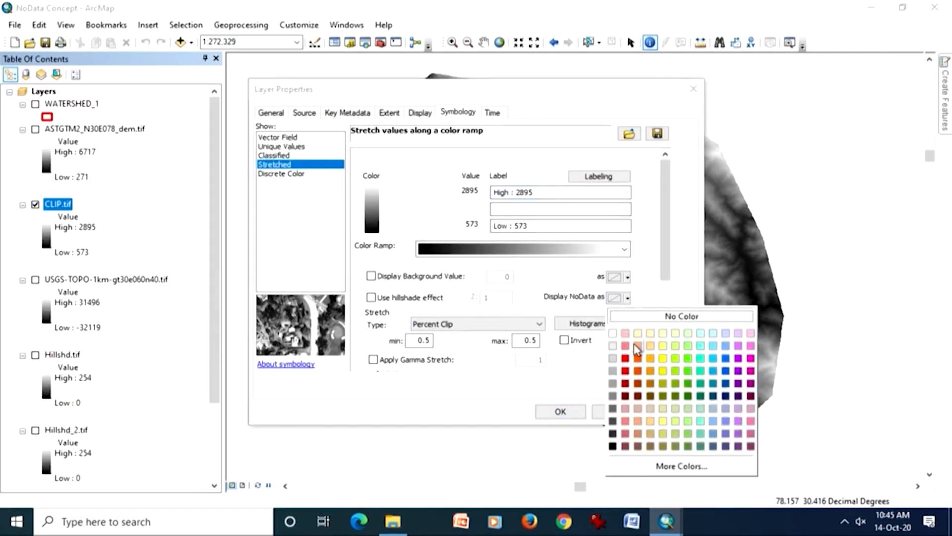
click(676, 359)
click(667, 413)
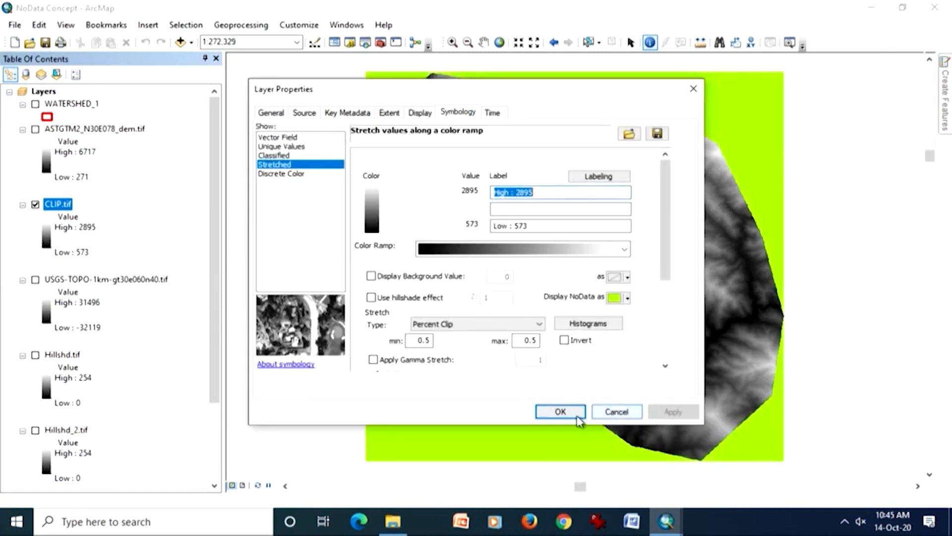
click(553, 409)
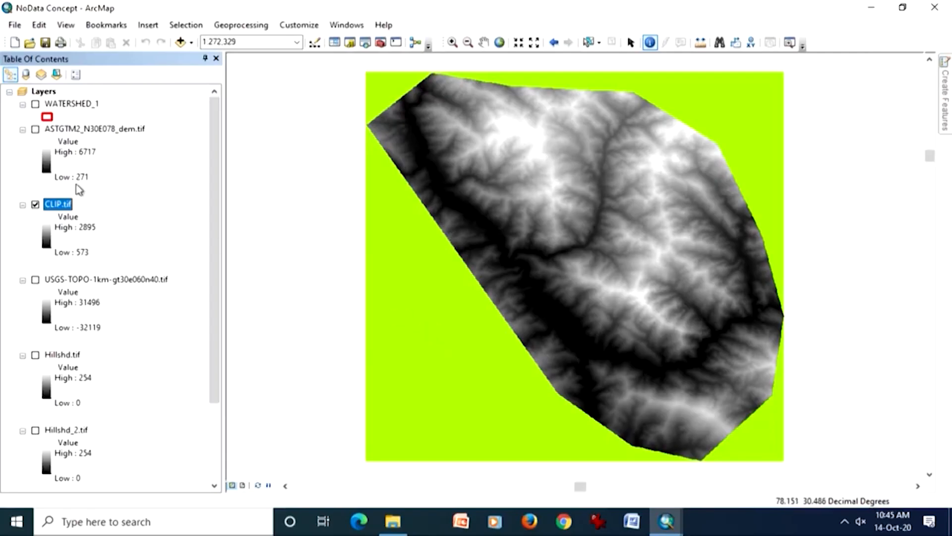
- Hide CLIP.tif, show the hp-srtm-90m-corrected-dem.img layer instead and zoom the map to its extent
click(35, 205)
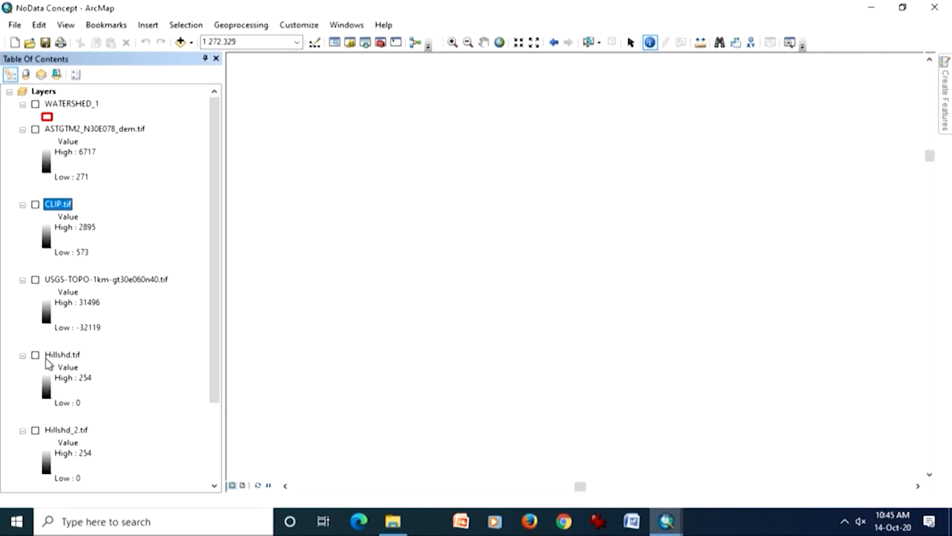
scroll(65, 432, down, 2)
click(35, 430)
right_click(63, 430)
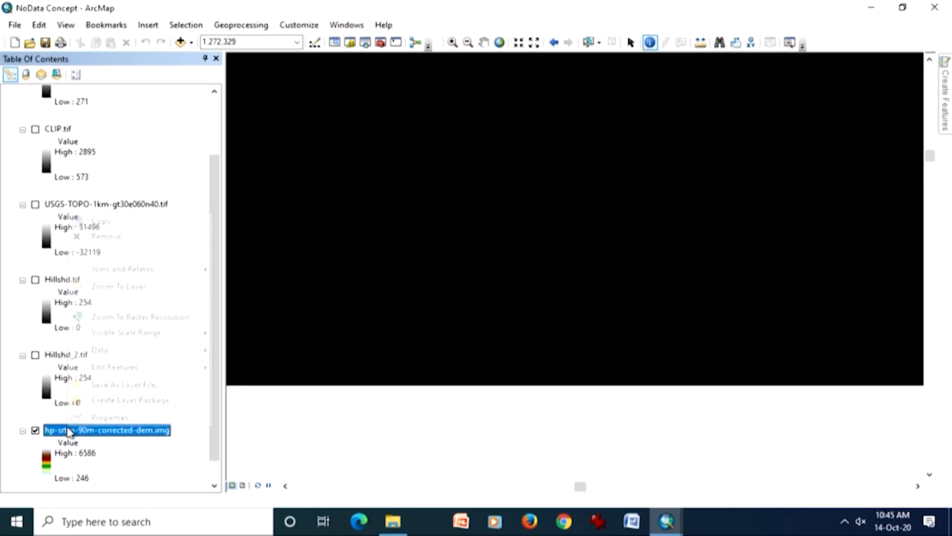
click(112, 287)
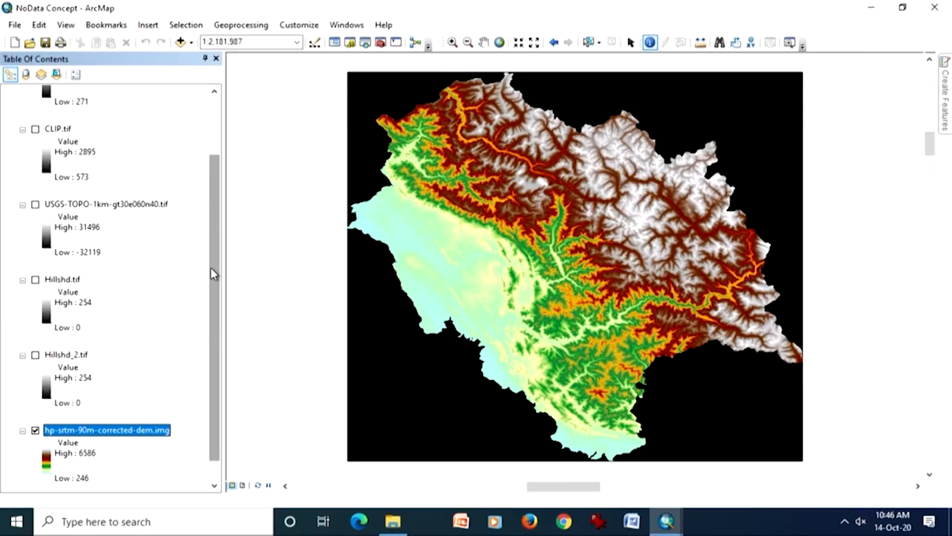
- Set the NoData display of hp-srtm-90m-corrected-dem.img to No Color and accept the change
drag(212, 312, 213, 369)
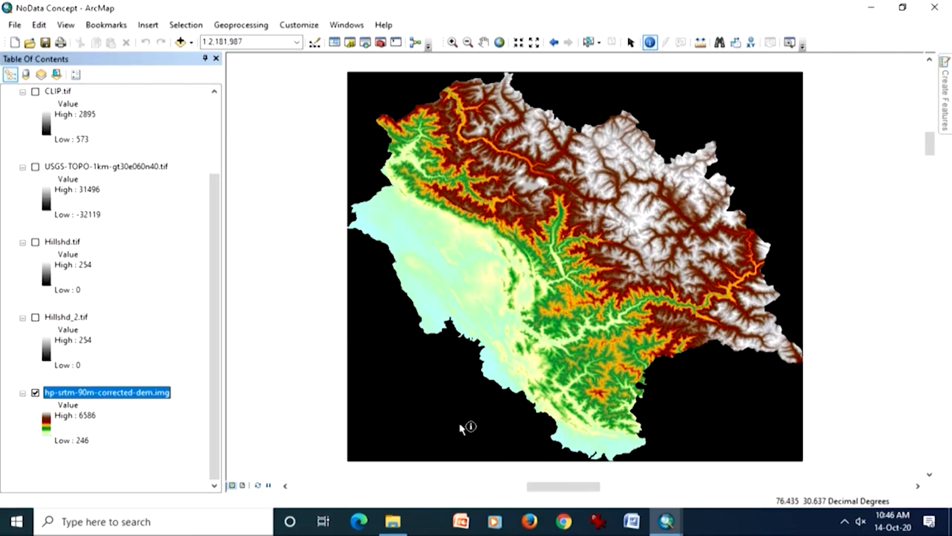
double_click(157, 392)
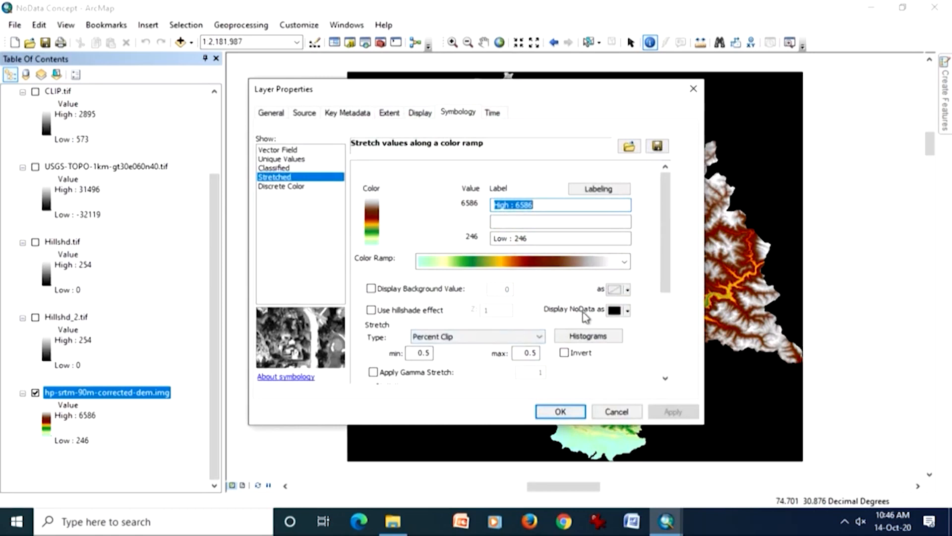
click(627, 312)
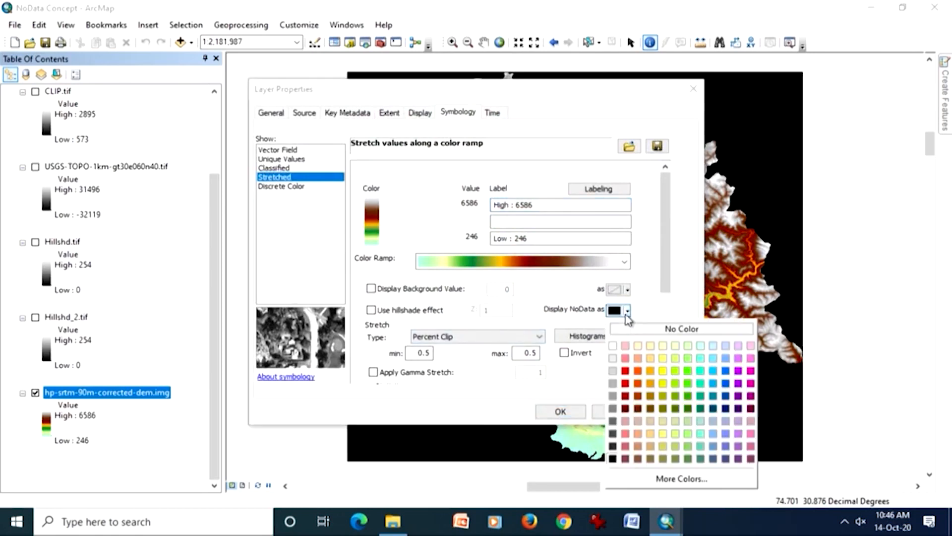
click(636, 331)
click(663, 412)
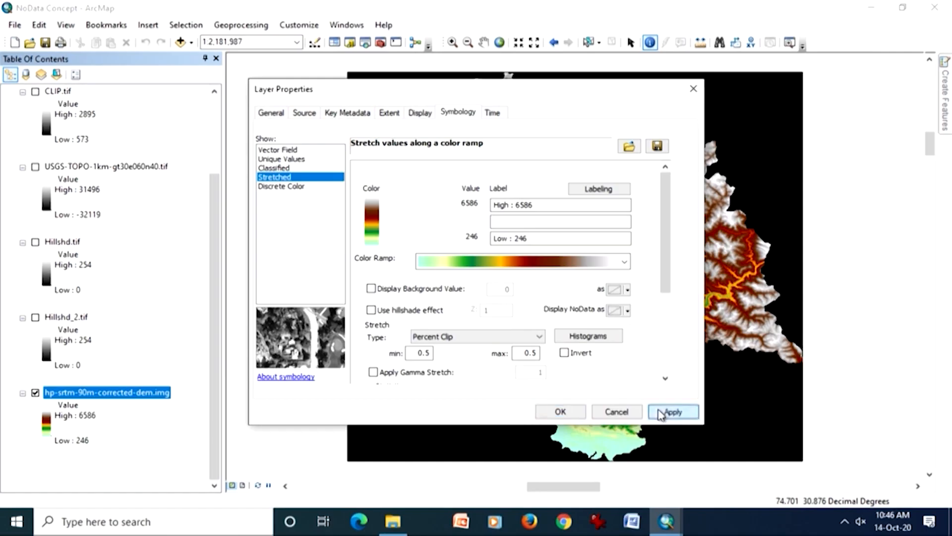
click(561, 411)
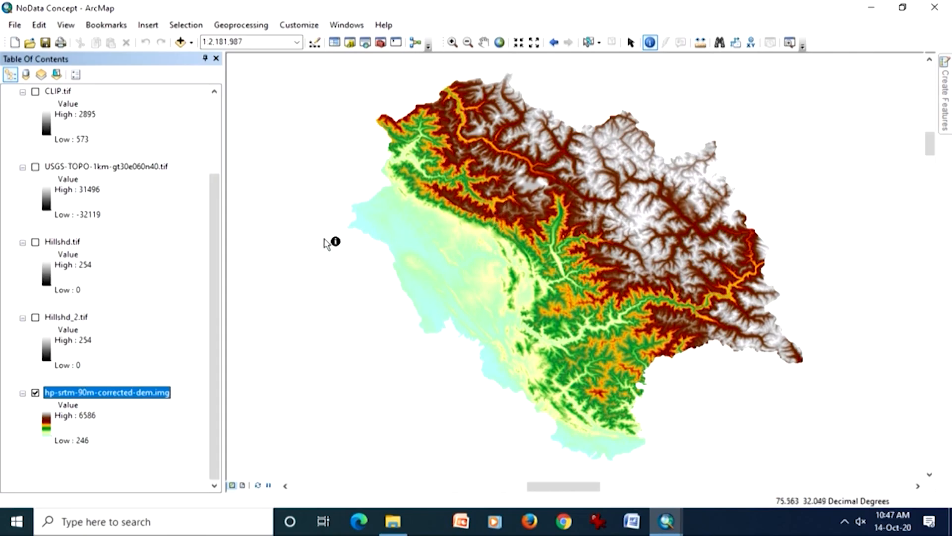
- Add the elevgrd raster from the C:\ESRI\AV_GIS30\AVTUTOR\SP... folder connection and zoom to that layer
drag(217, 304, 233, 211)
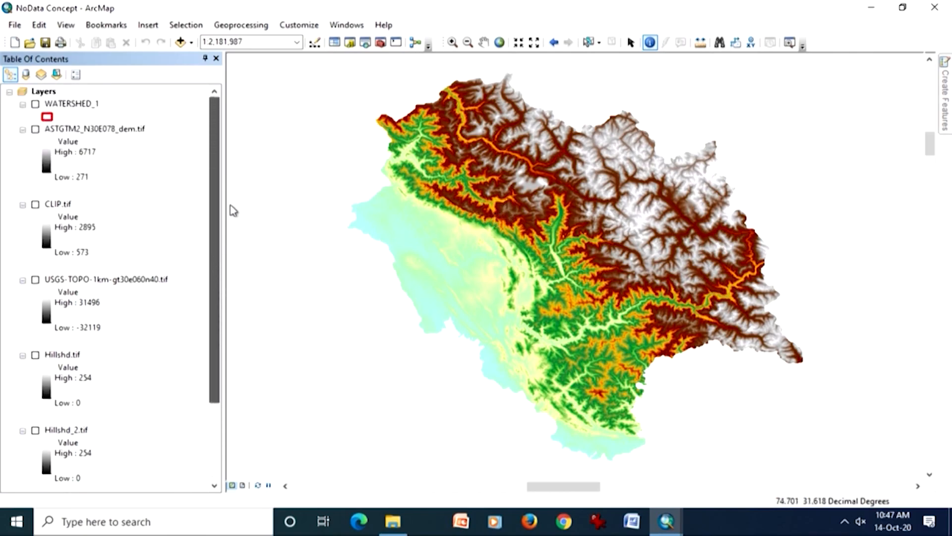
click(180, 42)
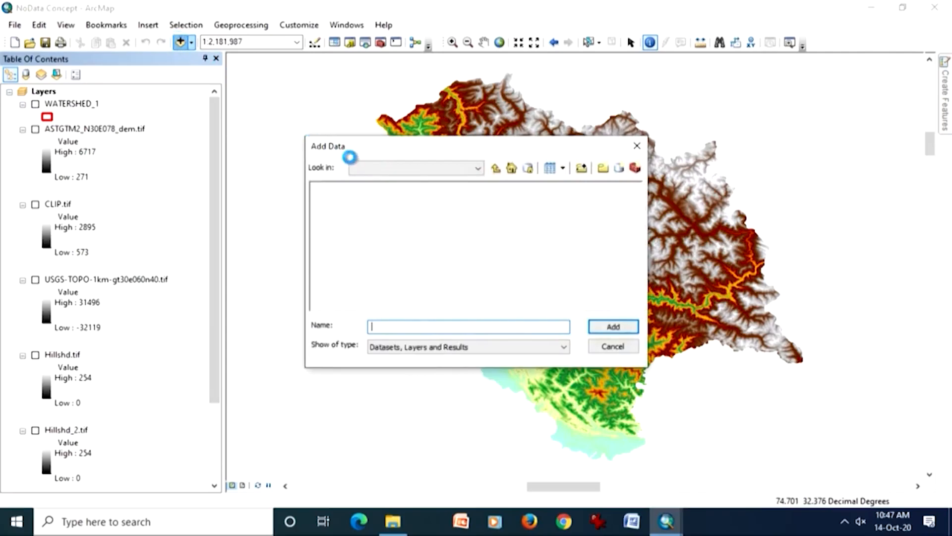
click(496, 168)
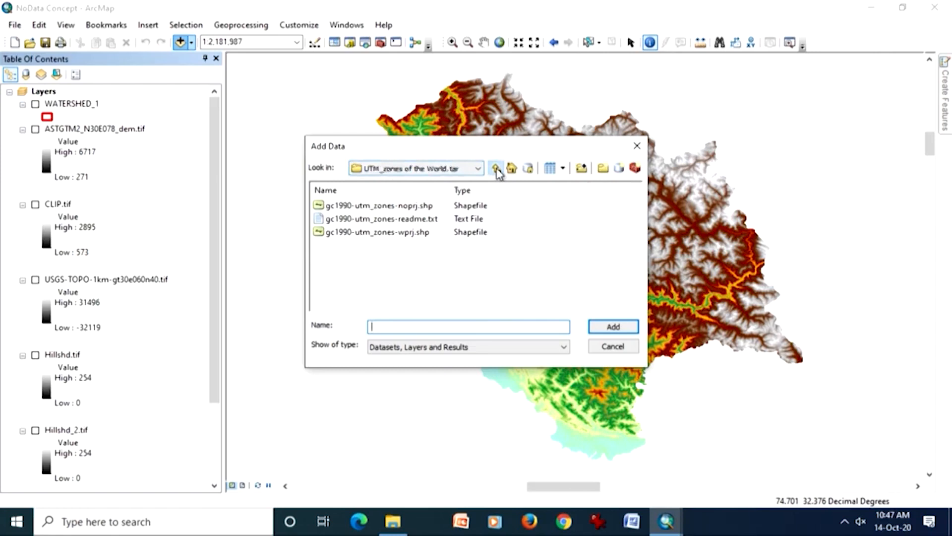
click(495, 168)
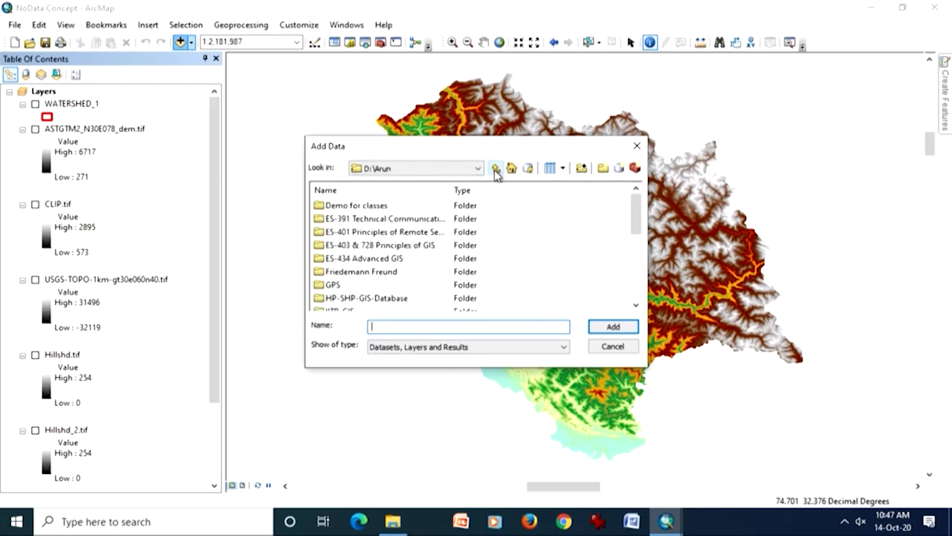
click(496, 169)
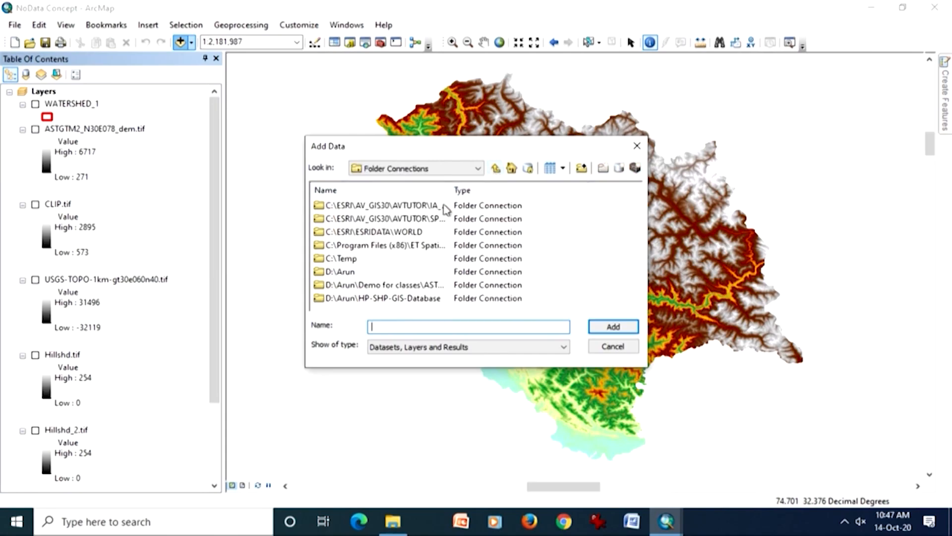
double_click(437, 221)
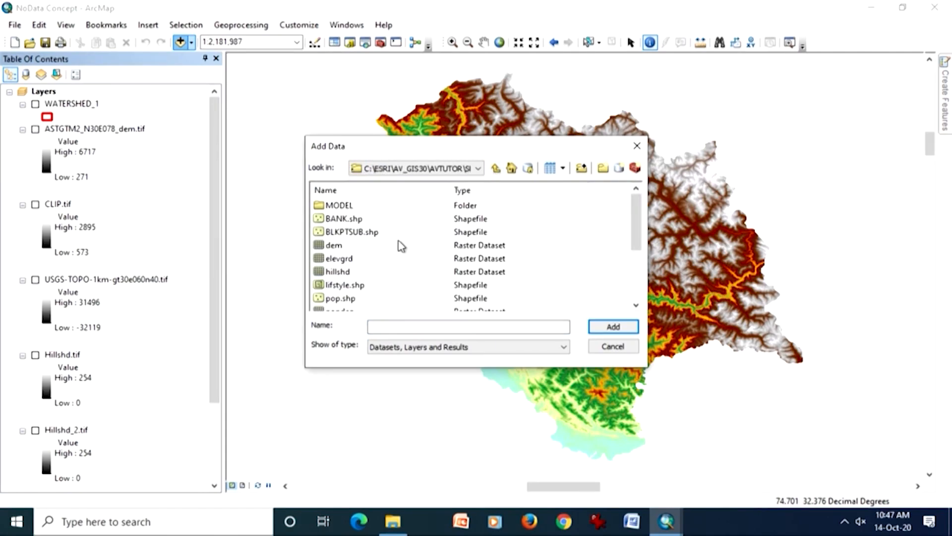
double_click(346, 260)
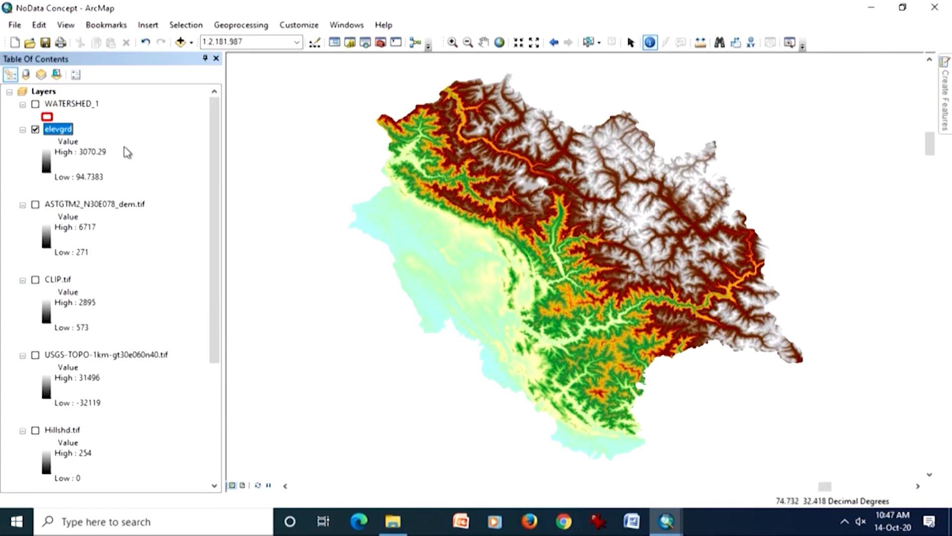
right_click(62, 134)
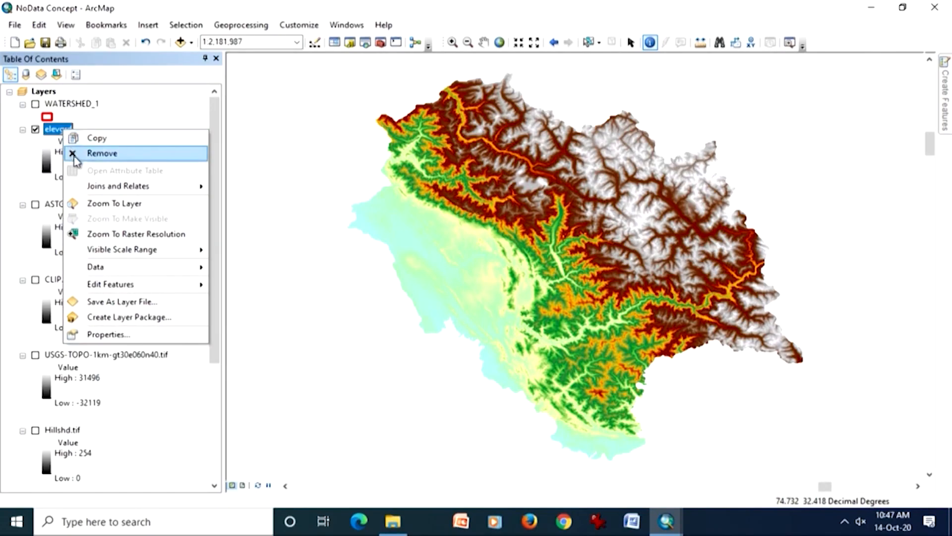
click(93, 205)
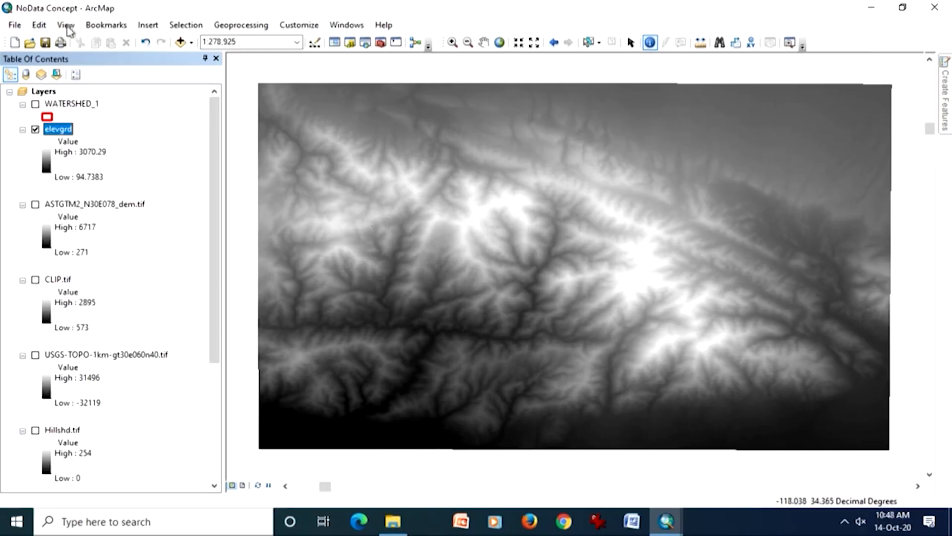
- Add the elevgrd raster a second time and the hillshd raster from the same folder
click(180, 43)
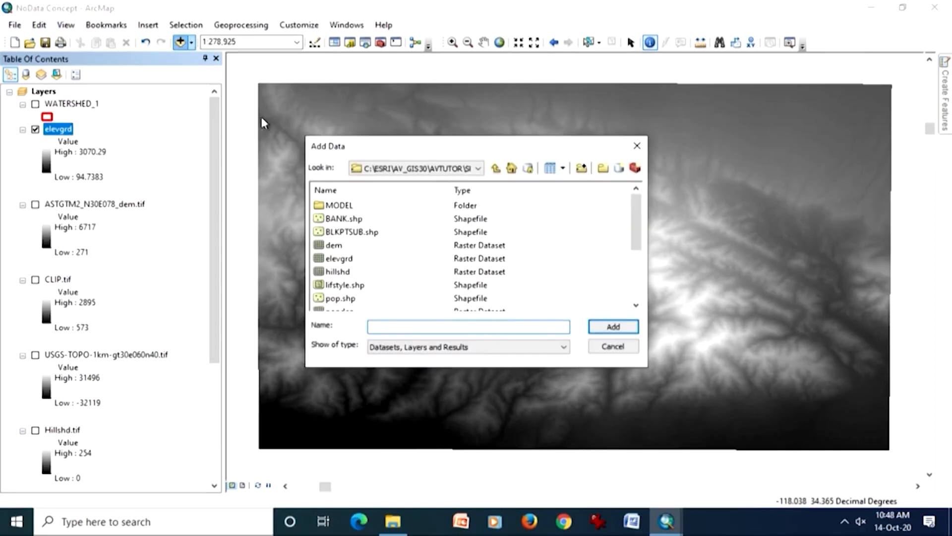
double_click(342, 259)
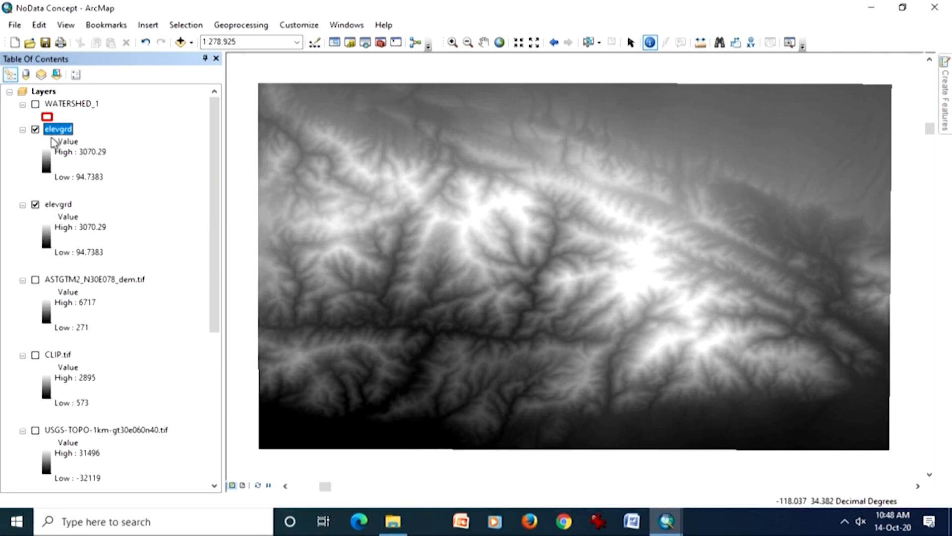
click(180, 41)
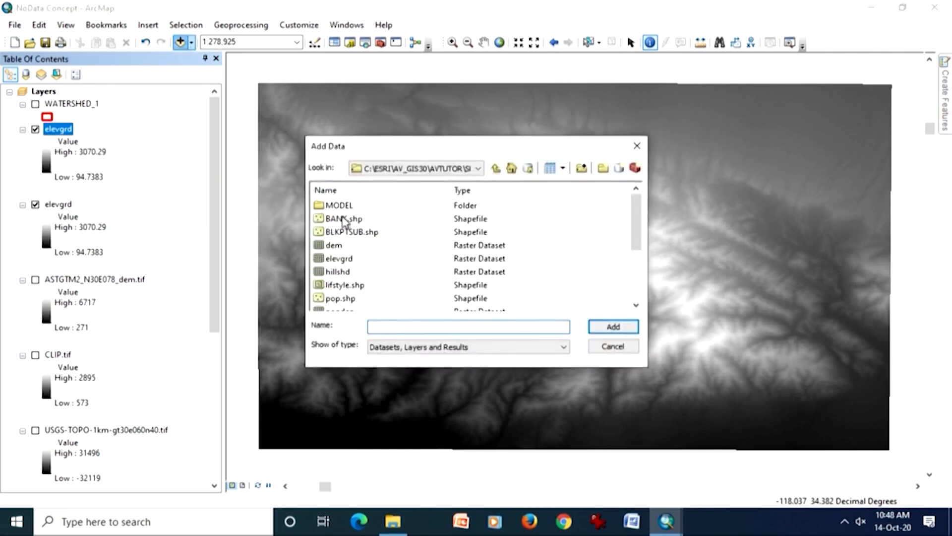
click(347, 271)
click(347, 272)
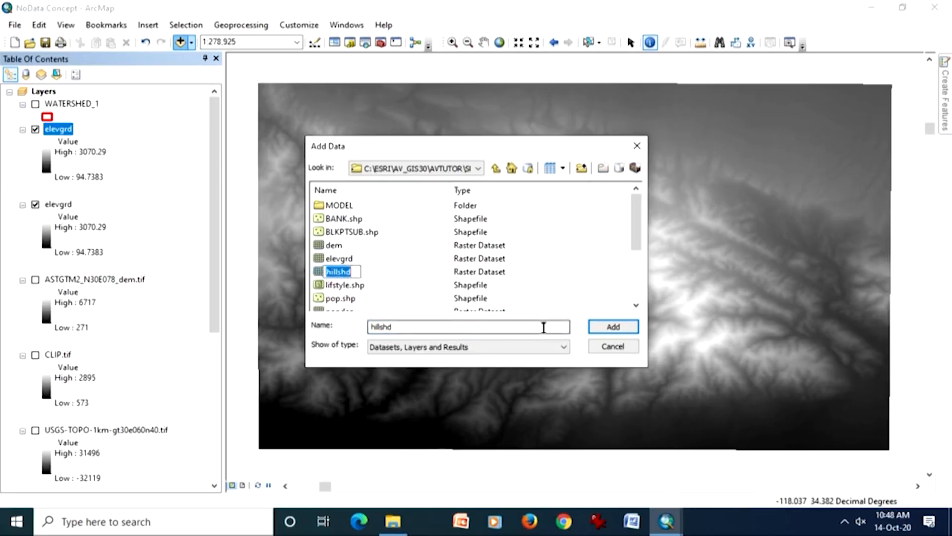
click(319, 271)
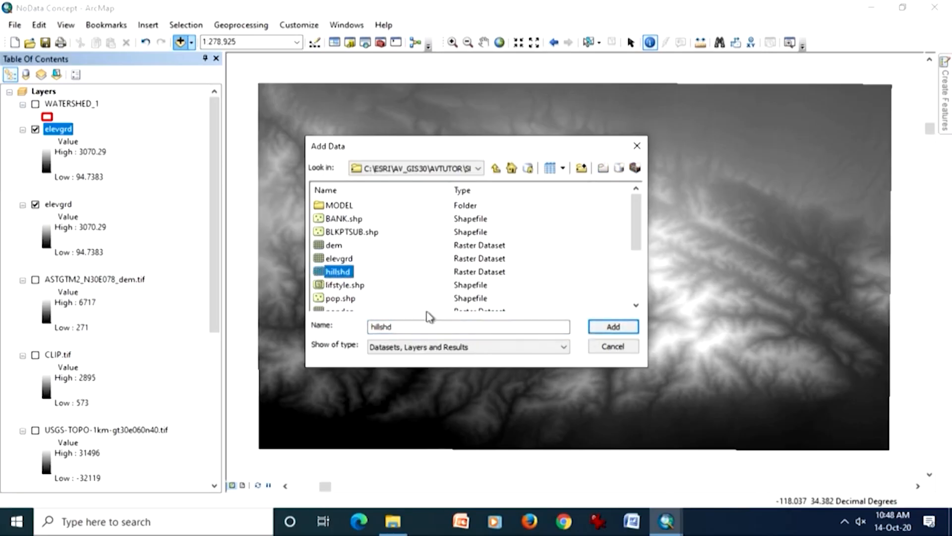
click(602, 325)
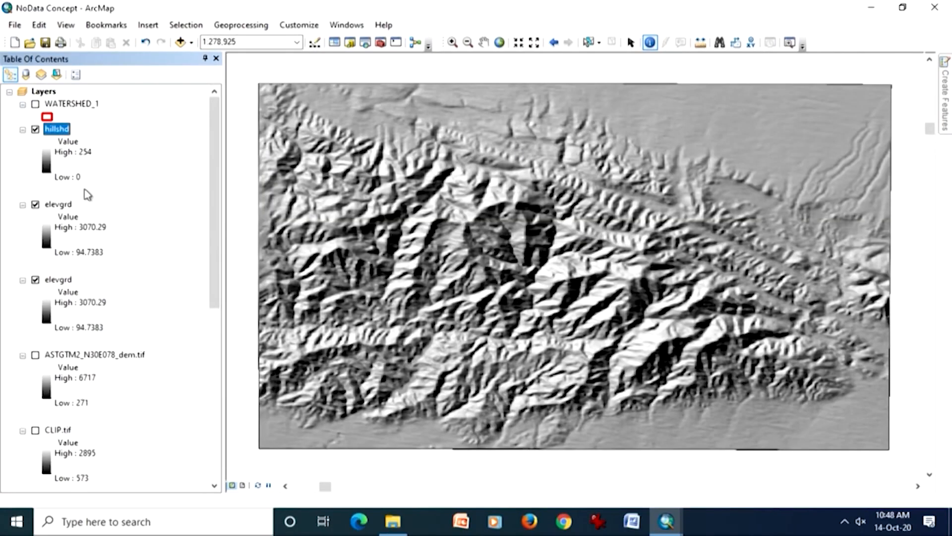
- Remove the duplicate elevgrd layer directly below hillshd
right_click(59, 204)
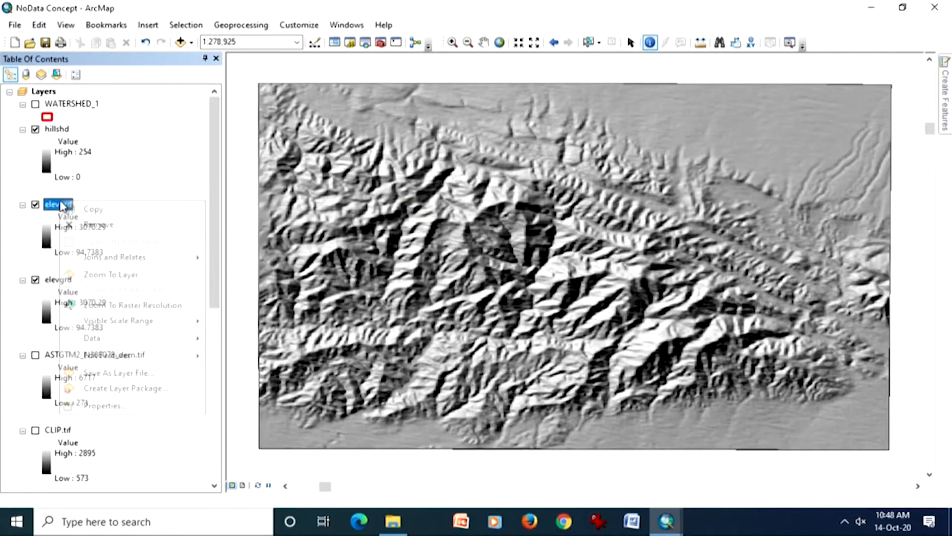
click(87, 226)
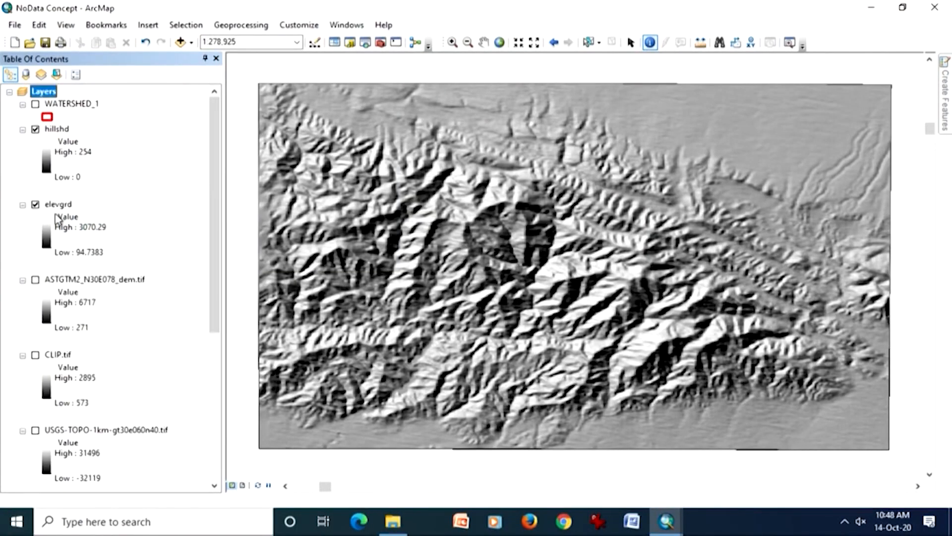
- Compare the hillshade with the elevation grid by repeatedly switching hillshd off and on, ending with hillshd hidden
click(35, 130)
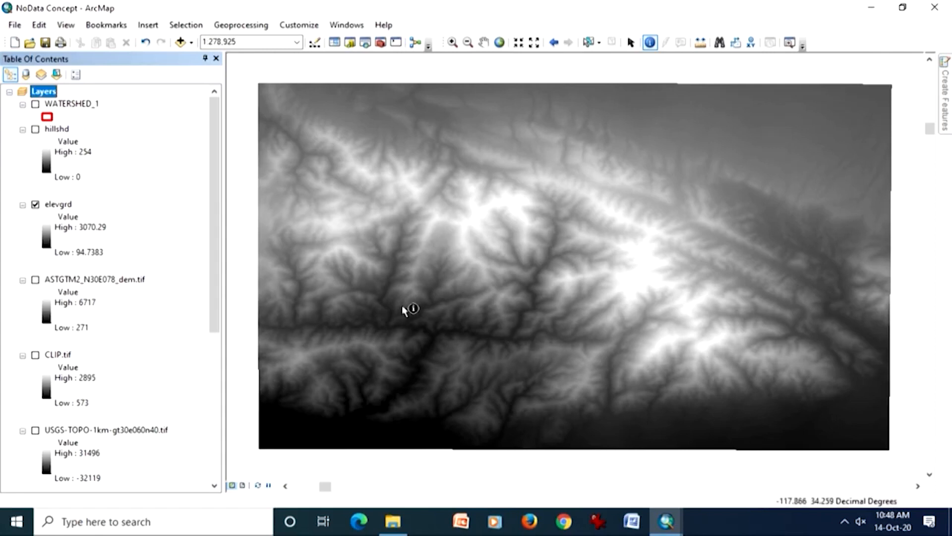
click(36, 129)
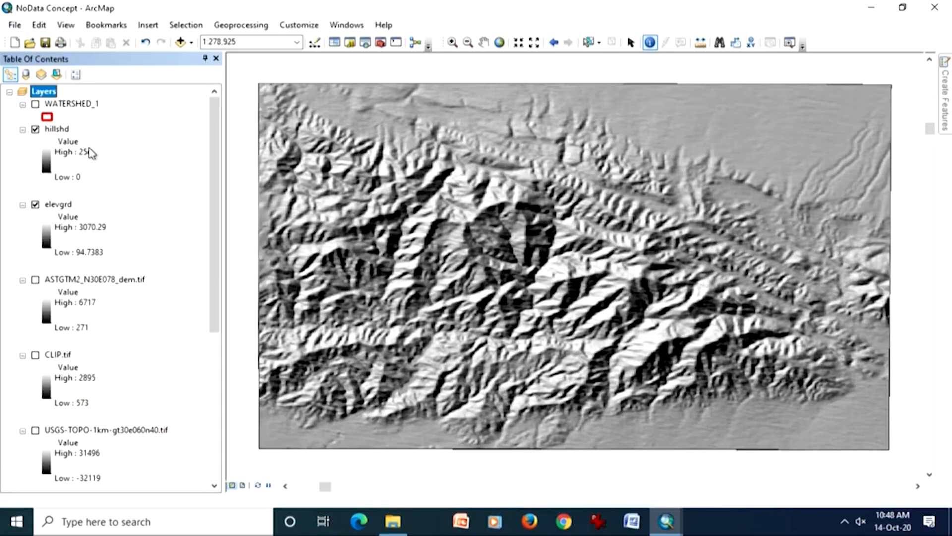
click(36, 130)
click(36, 129)
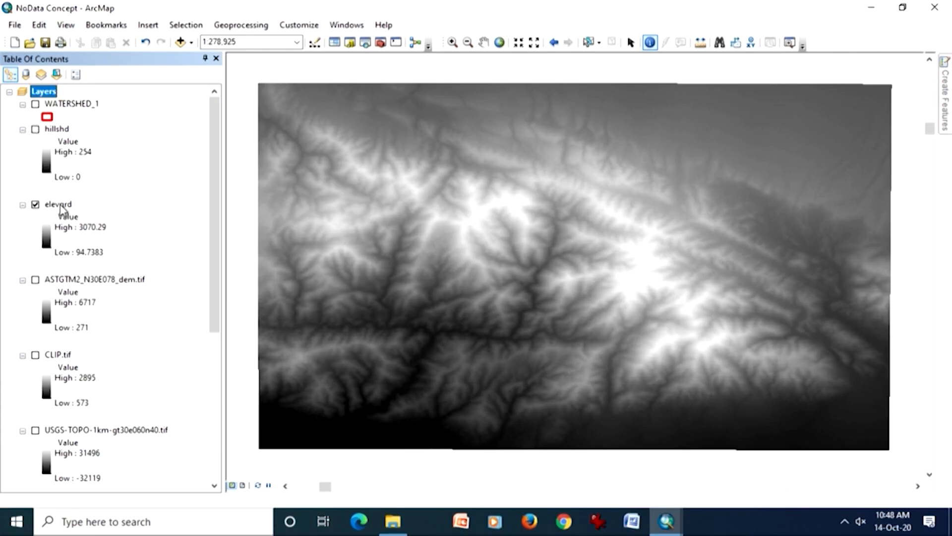
click(36, 129)
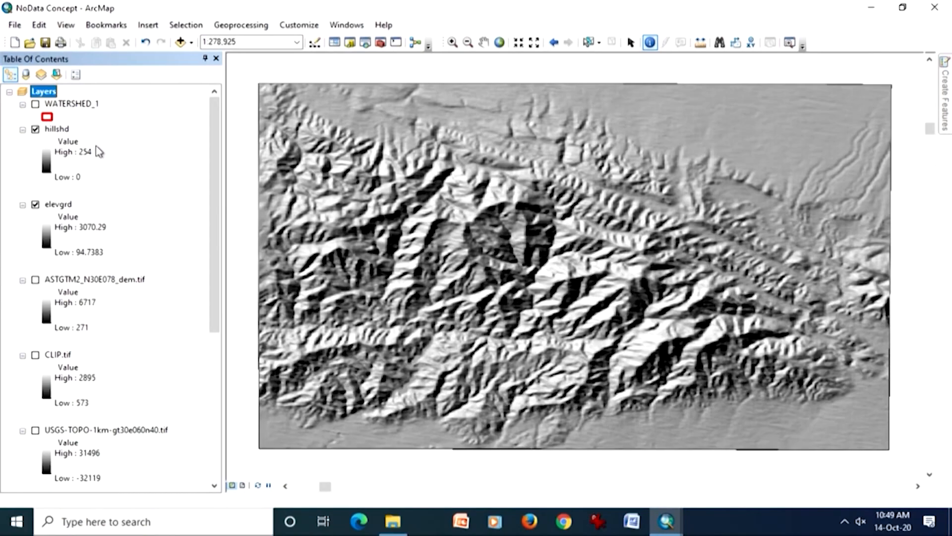
click(35, 130)
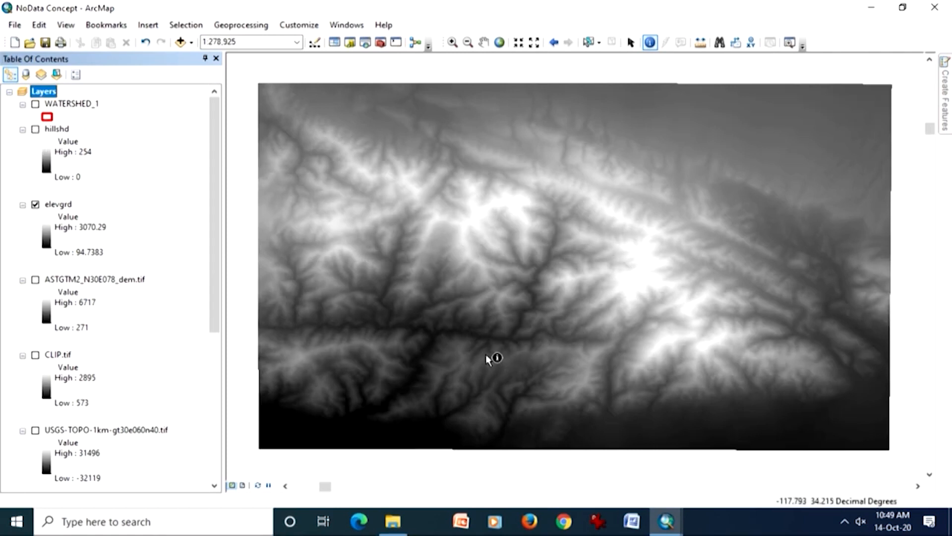
- Place elevgrd above the visible hillshd layer and apply the rainbow color ramp running from pale pink through blue and green to dark red
click(35, 130)
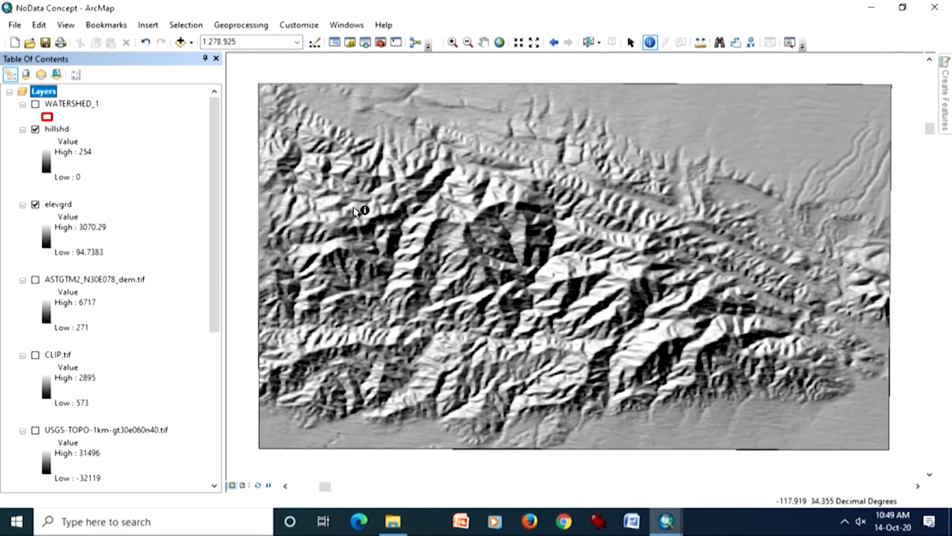
drag(58, 204, 73, 128)
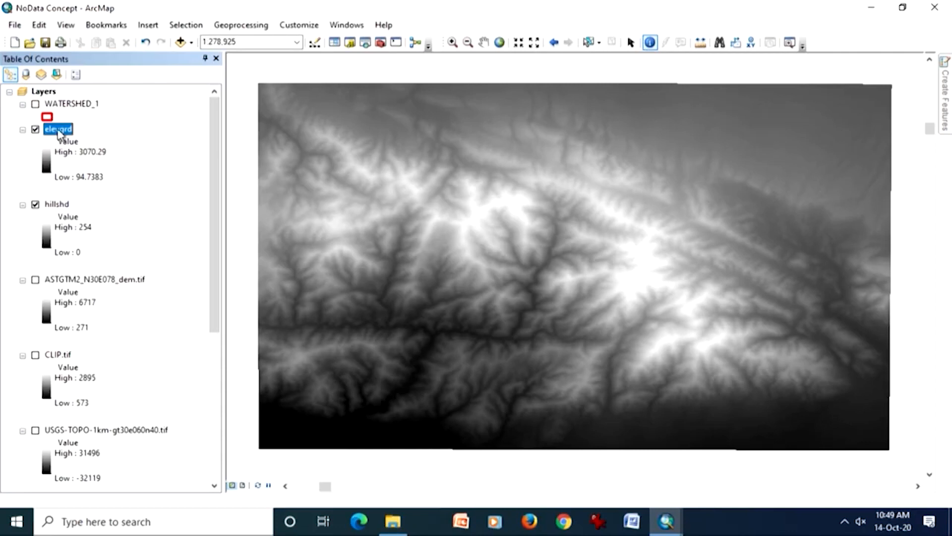
double_click(48, 168)
drag(126, 177, 330, 215)
click(376, 251)
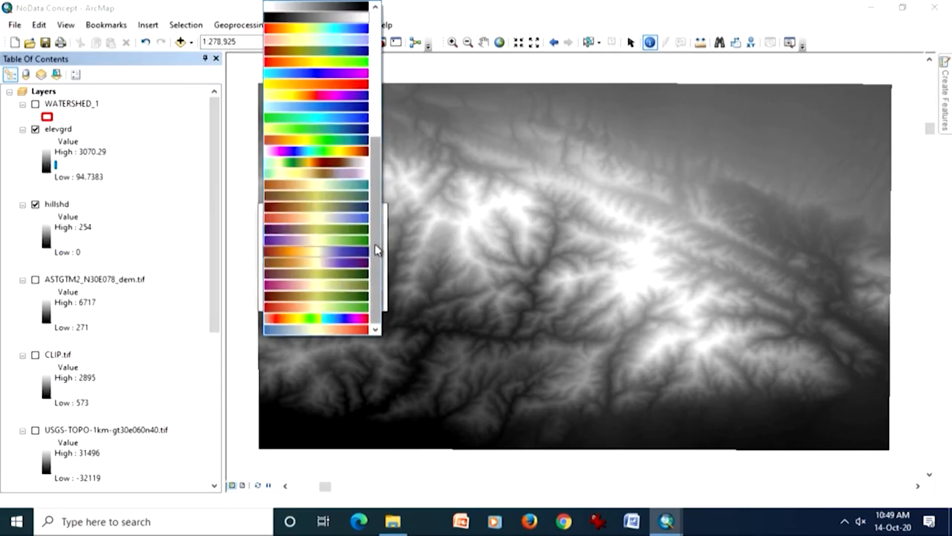
click(342, 154)
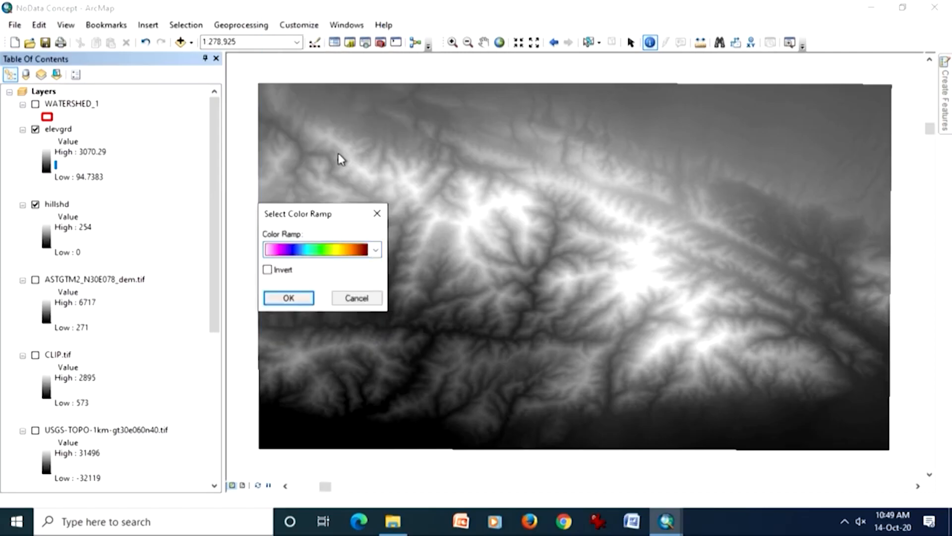
click(289, 298)
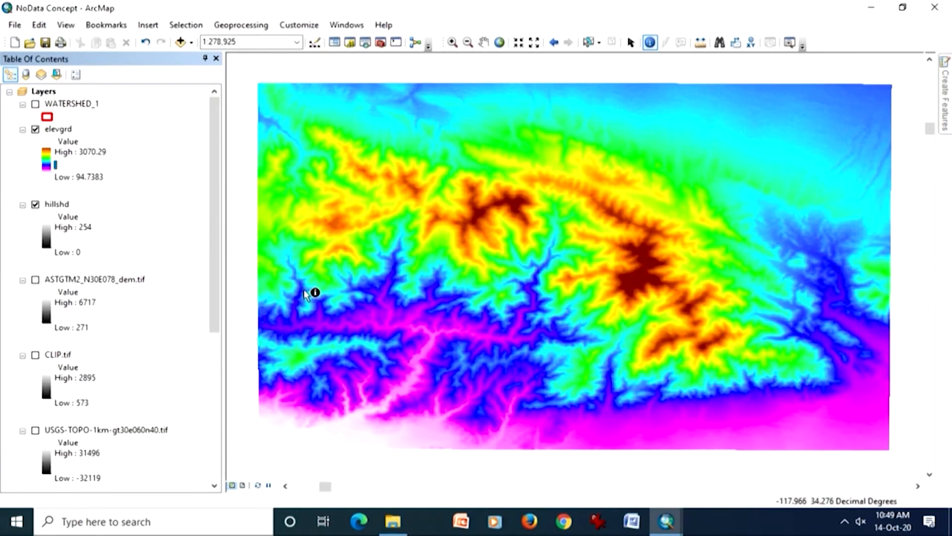
- Set the elevgrd layer's display transparency to 50% and compare it with the hillshade by switching elevgrd off and on
double_click(66, 130)
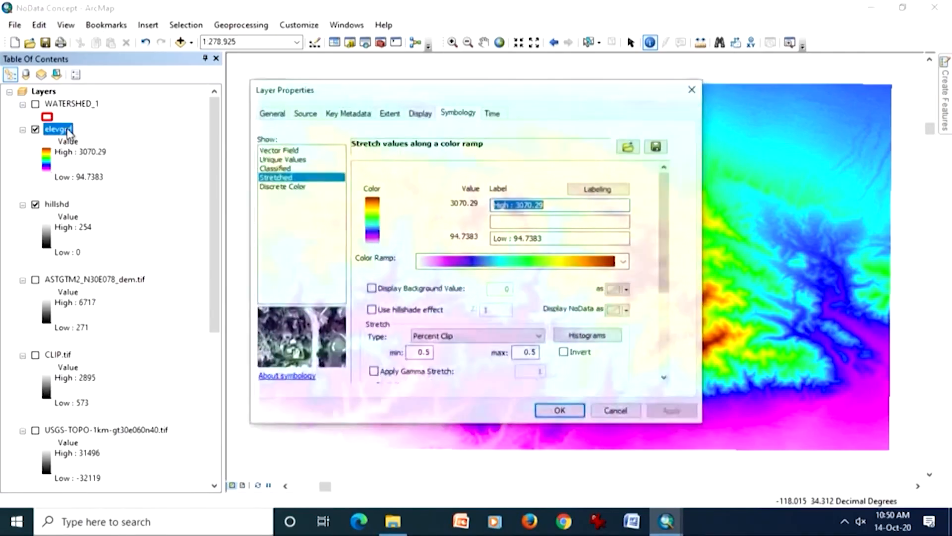
click(412, 117)
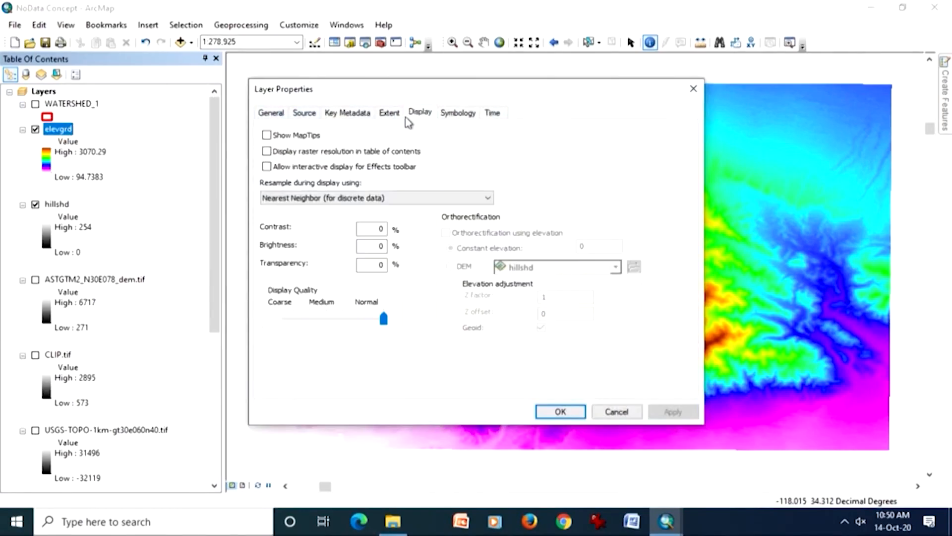
click(380, 265)
text(5)
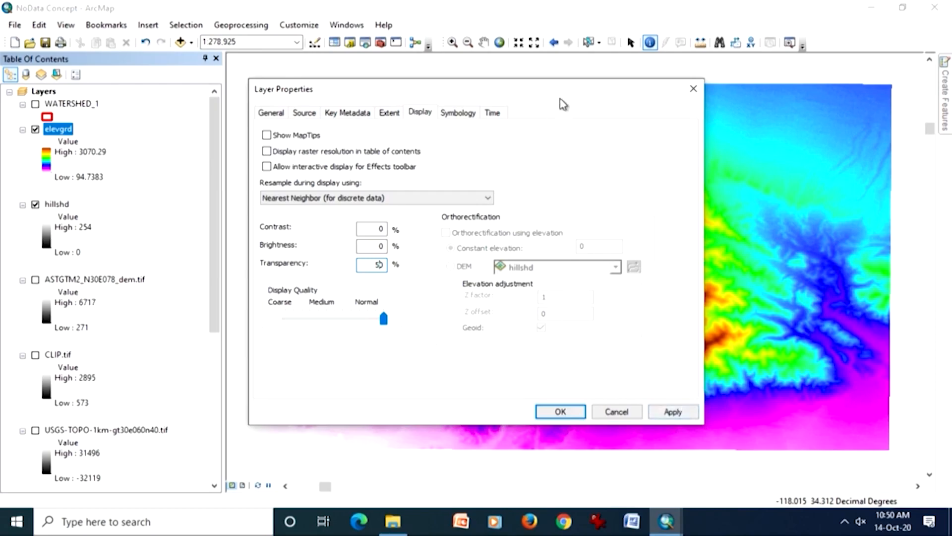
drag(559, 98, 212, 107)
click(320, 422)
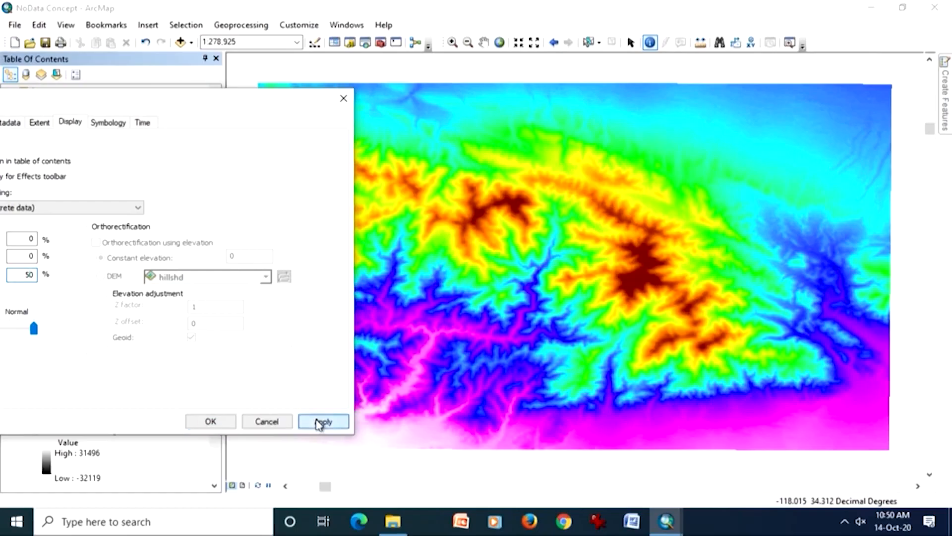
click(211, 423)
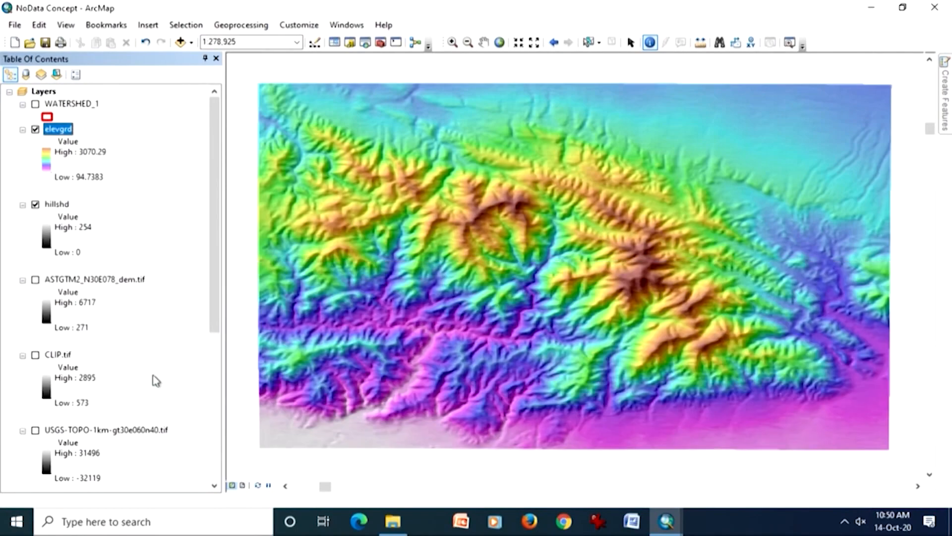
click(34, 130)
click(35, 130)
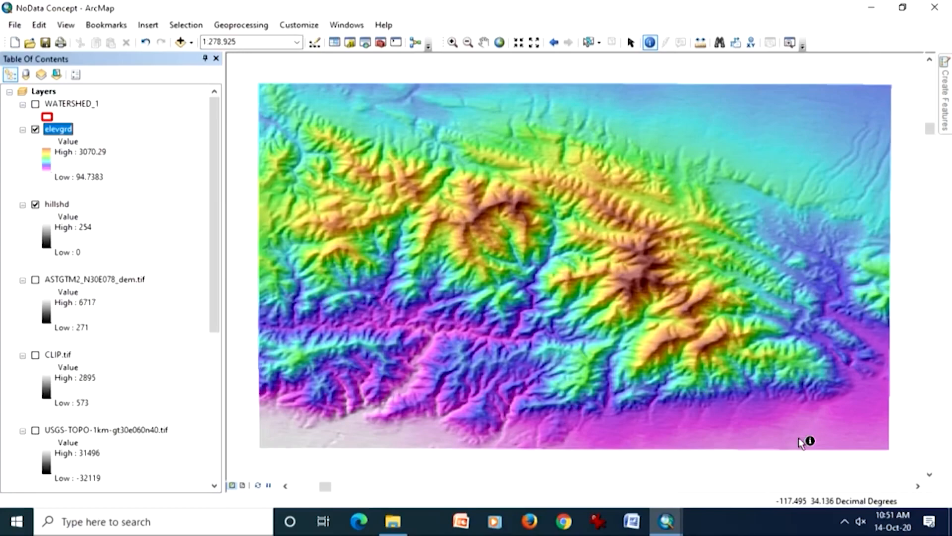
- Close the Extract by Polygon tool and open the Different Projection map document without saving changes to NoData Concept
mouse_move(667, 520)
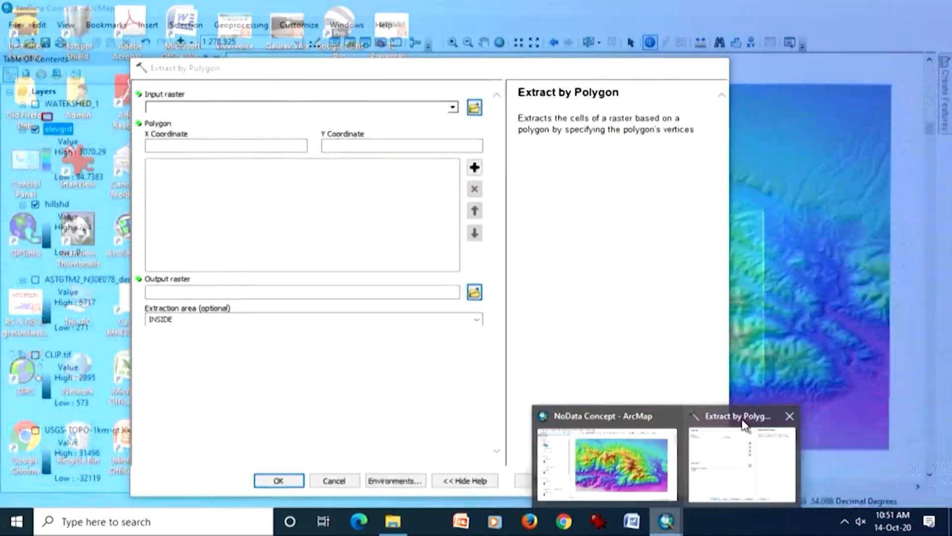
click(733, 424)
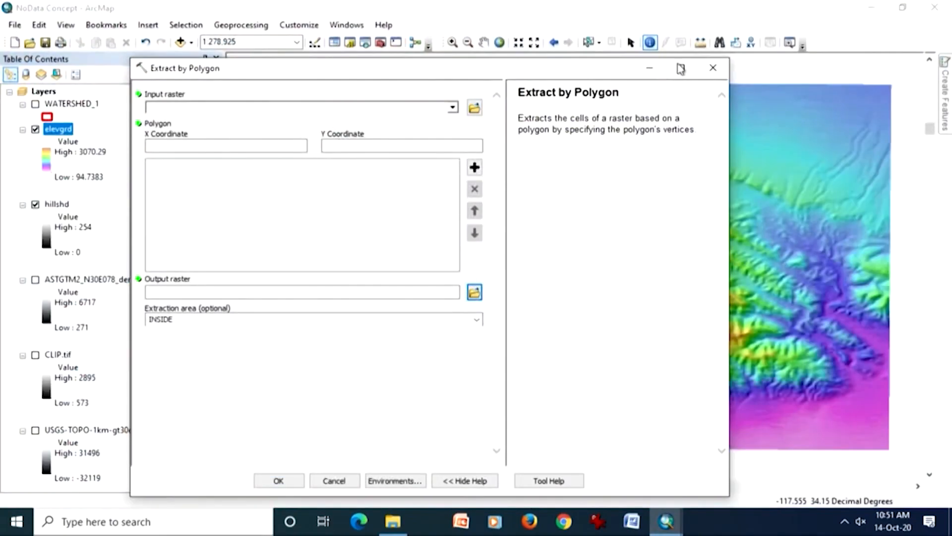
click(713, 68)
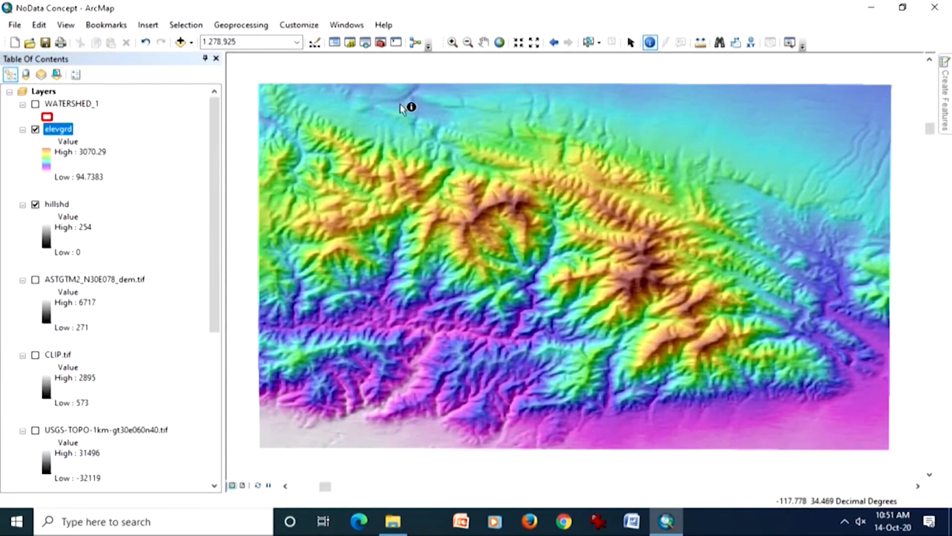
click(16, 25)
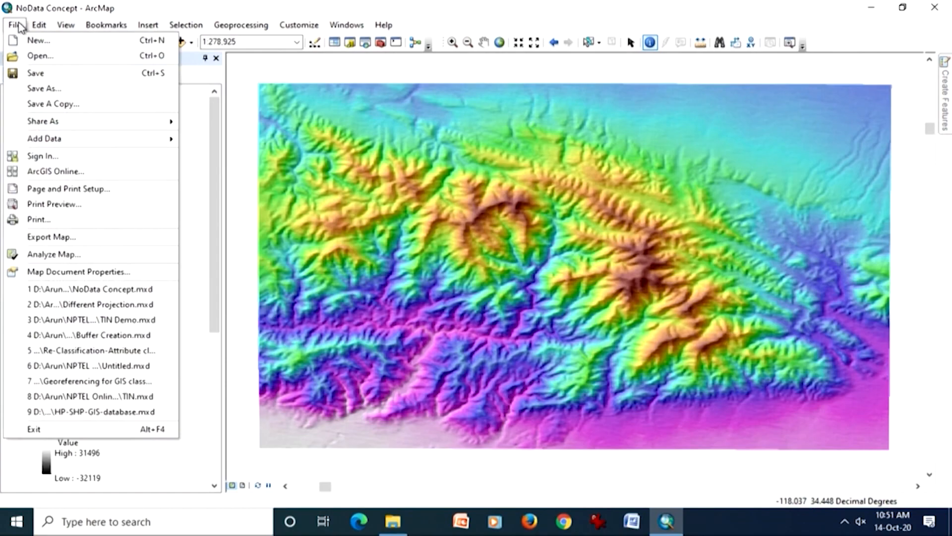
click(34, 56)
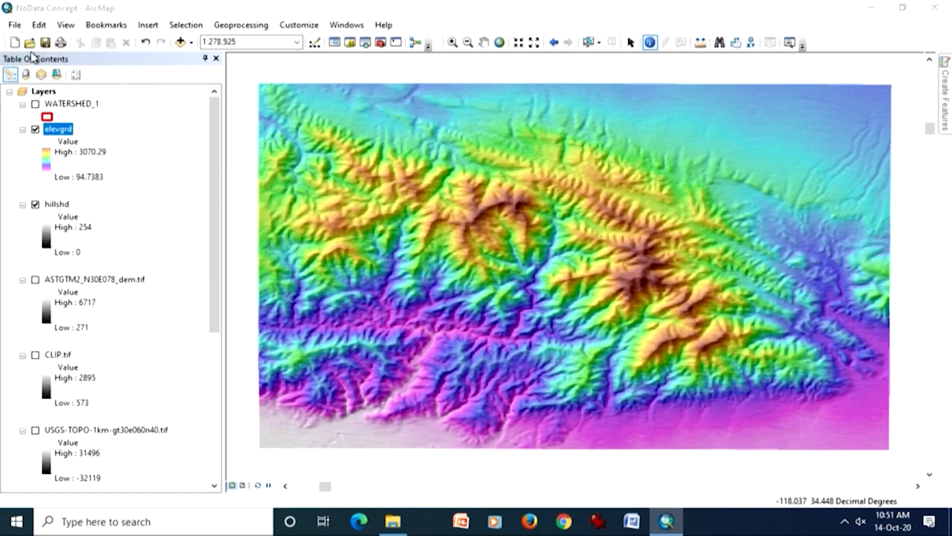
double_click(398, 177)
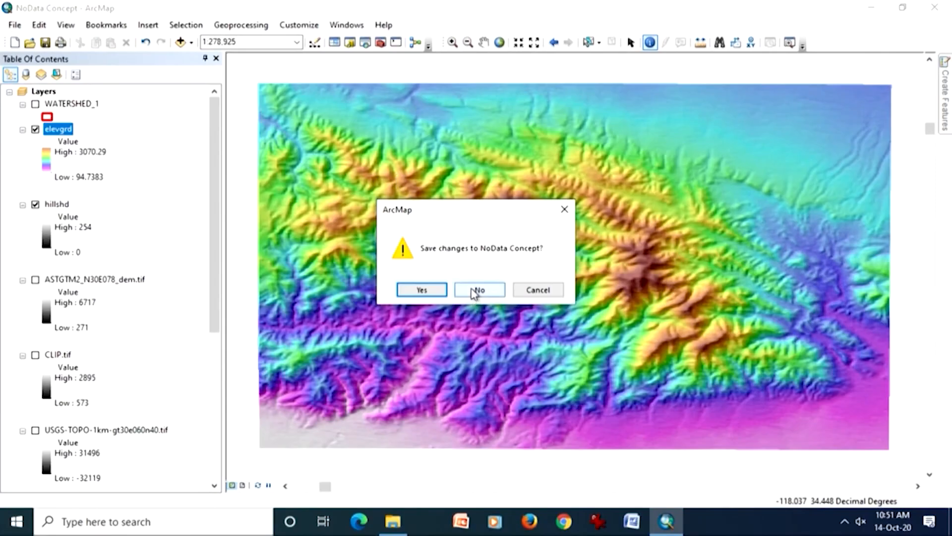
click(476, 291)
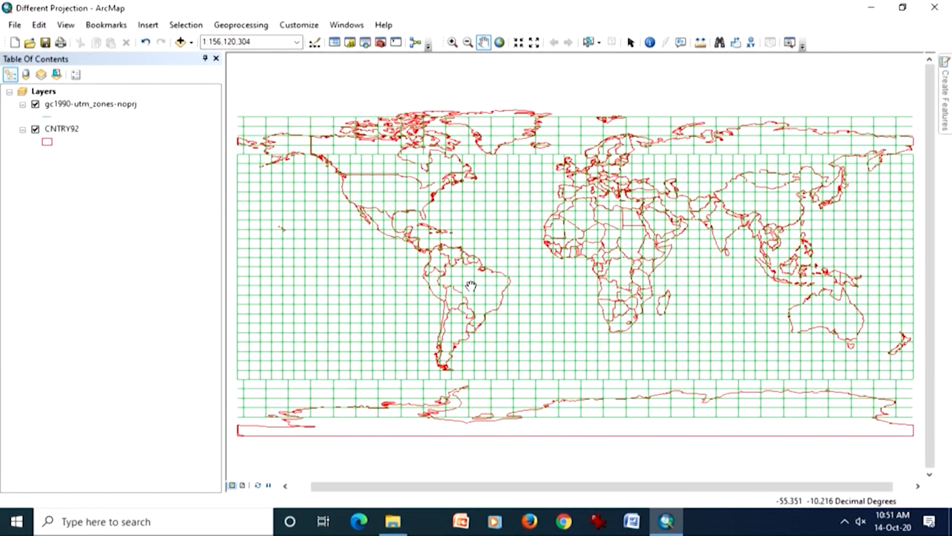
- Compare the world map without and with the gc1990-utm_zones-noprj grid, and examine the grid over India up close
click(35, 104)
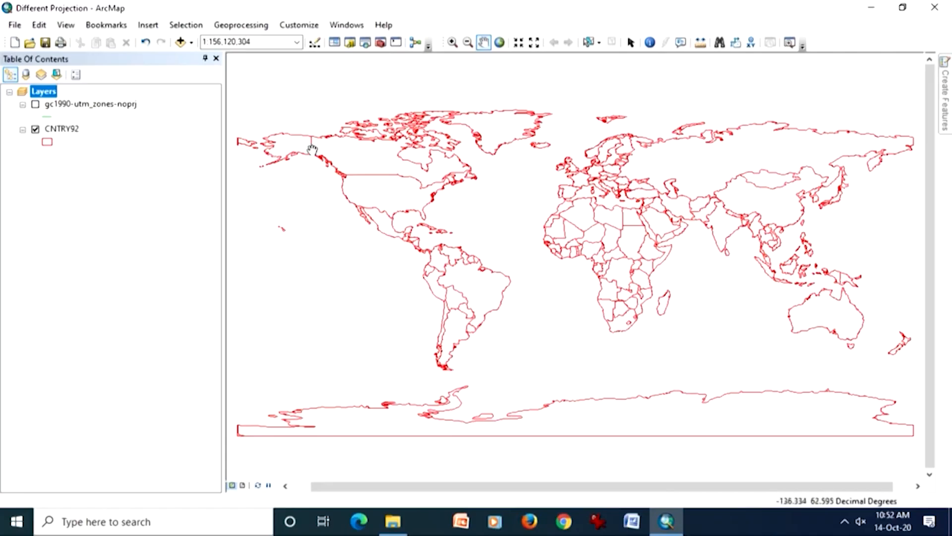
click(35, 105)
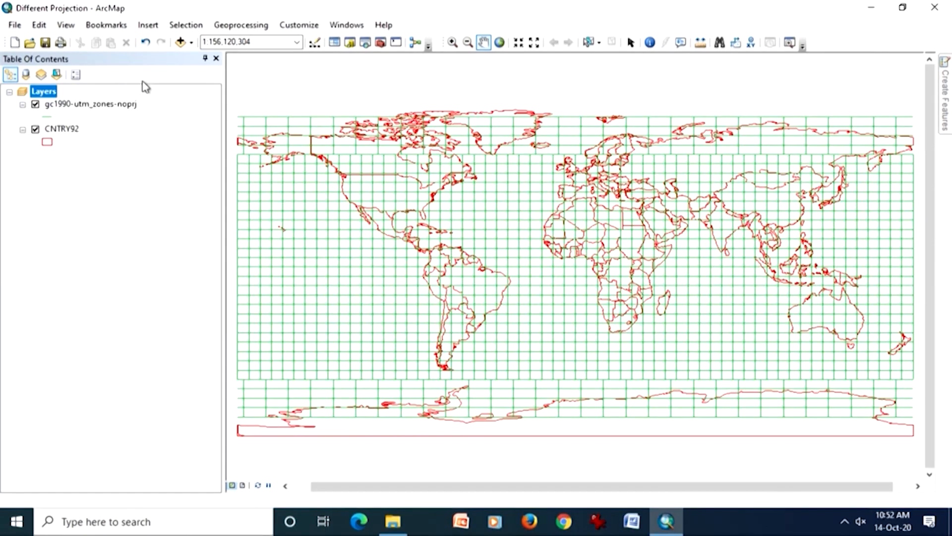
click(453, 42)
drag(695, 183, 770, 268)
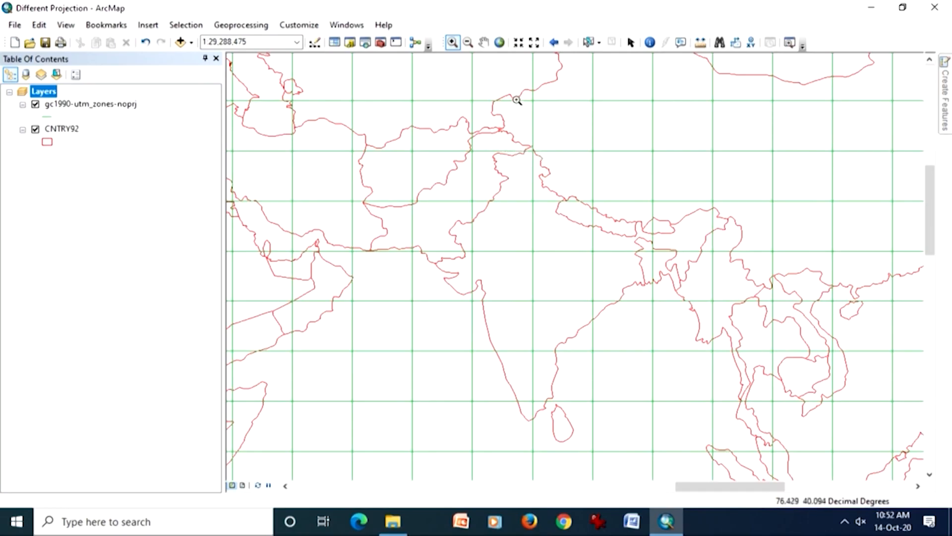
- Identify features at points within India, first from the top-most layer and again from the visible layers
click(650, 42)
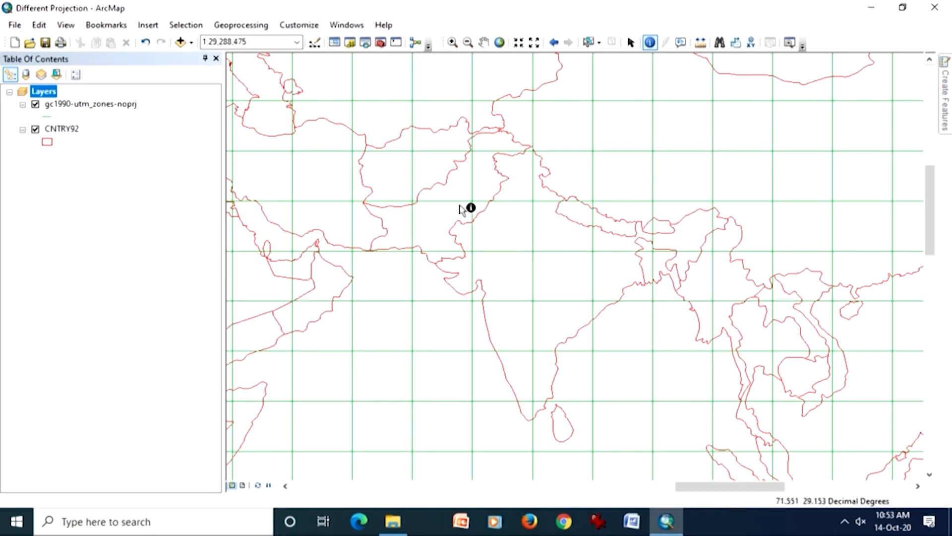
click(113, 106)
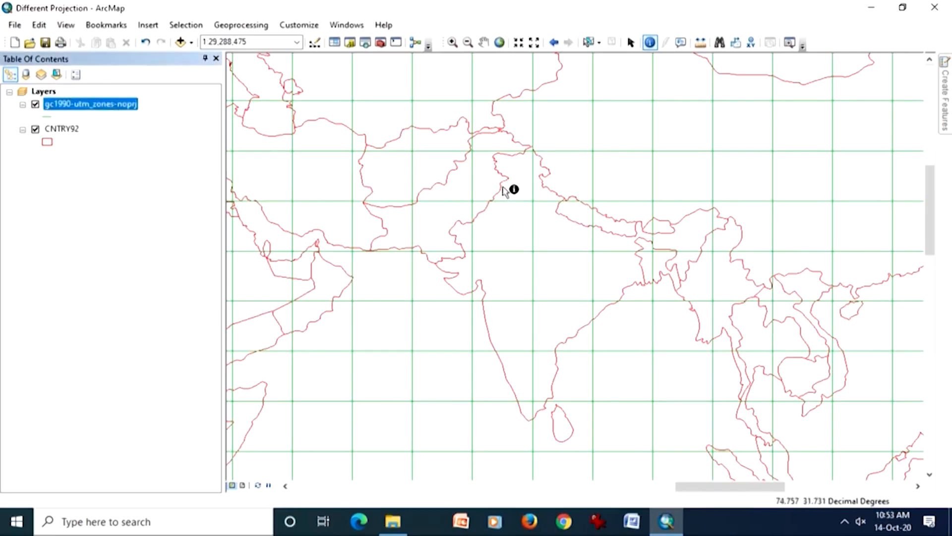
click(504, 224)
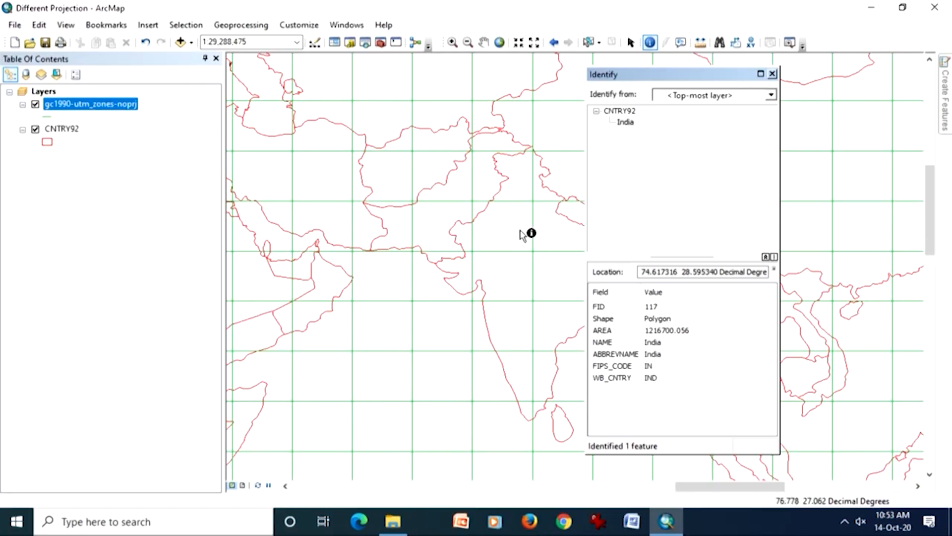
click(771, 95)
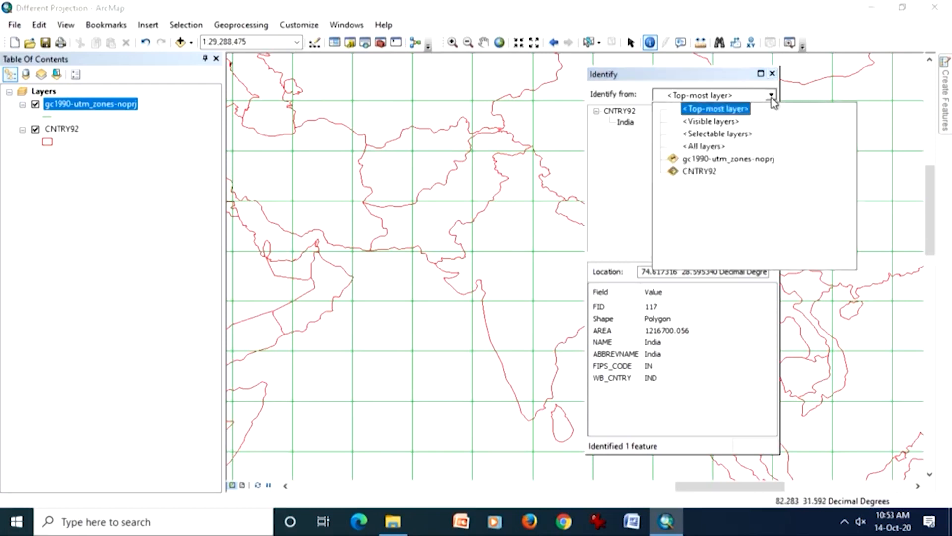
click(743, 128)
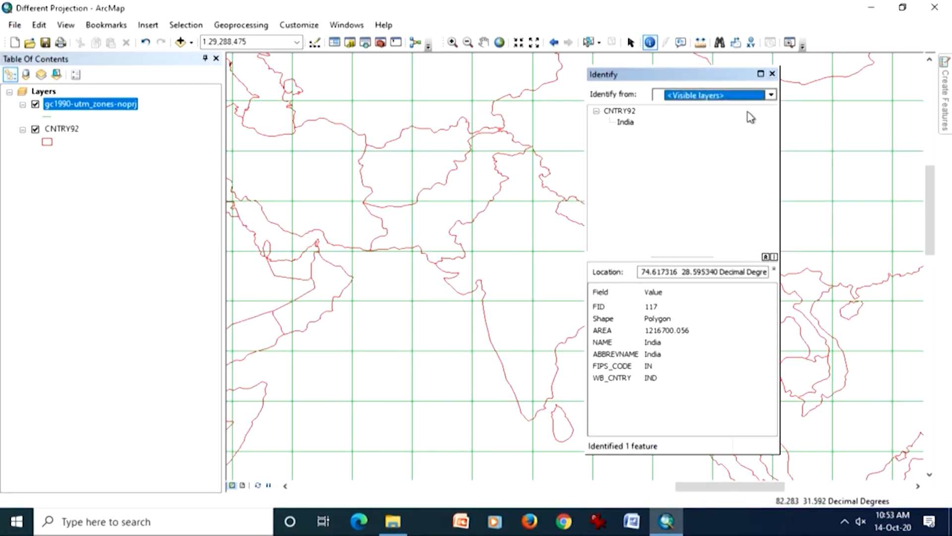
click(521, 239)
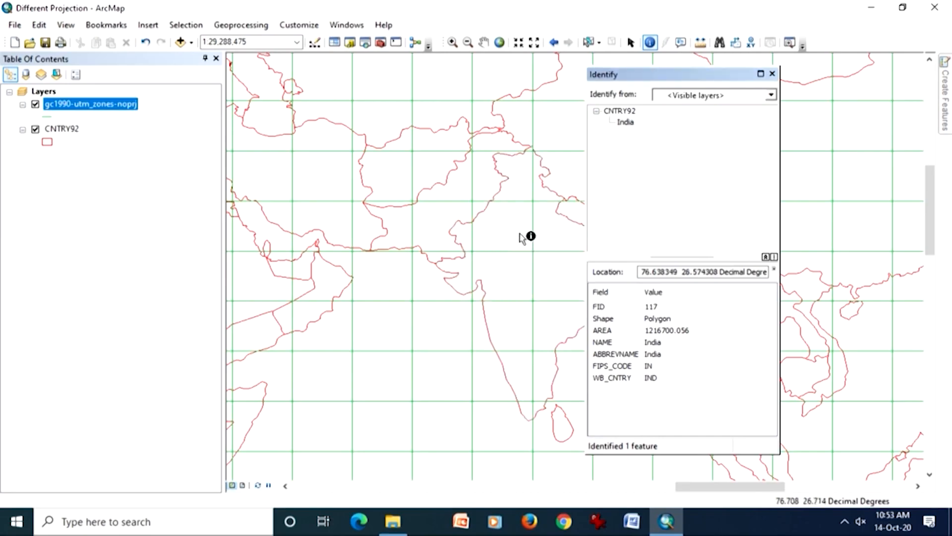
click(773, 95)
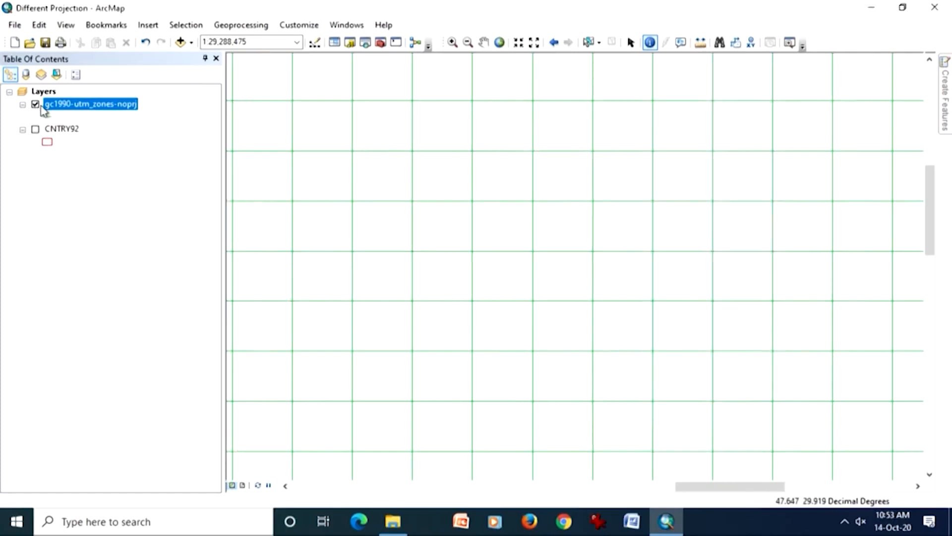
- Hide the gc1990-utm_zones-noprj grid, show the CNTRY92 country boundaries and zoom to the full extent of that layer
click(35, 105)
click(36, 129)
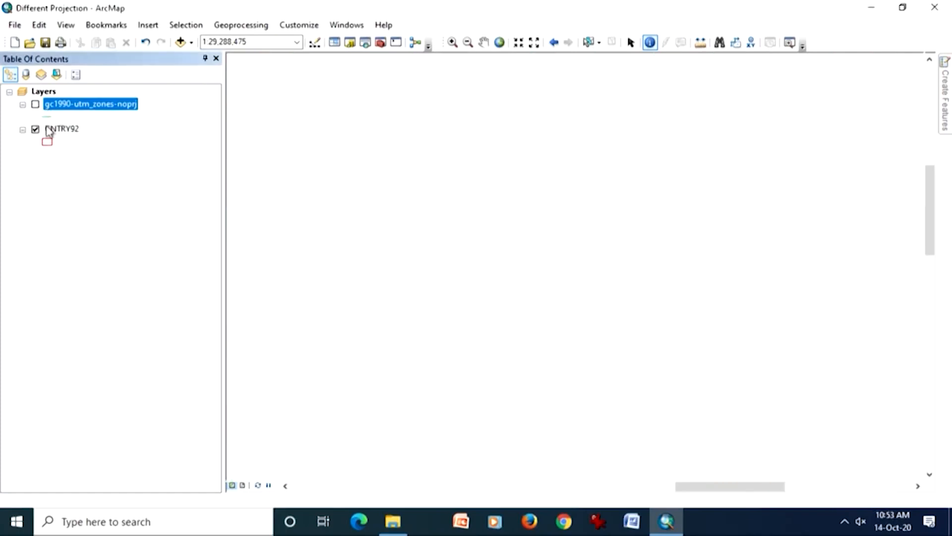
click(62, 130)
right_click(63, 130)
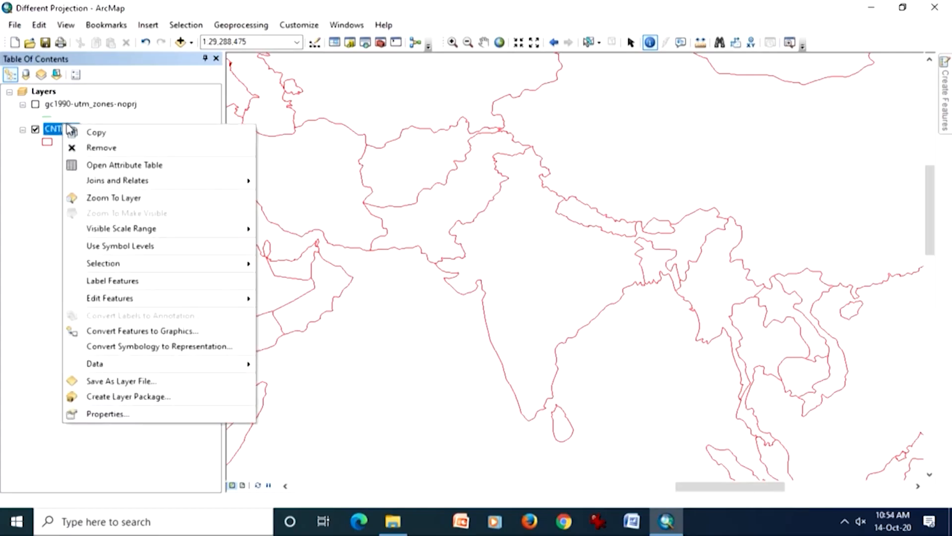
click(95, 197)
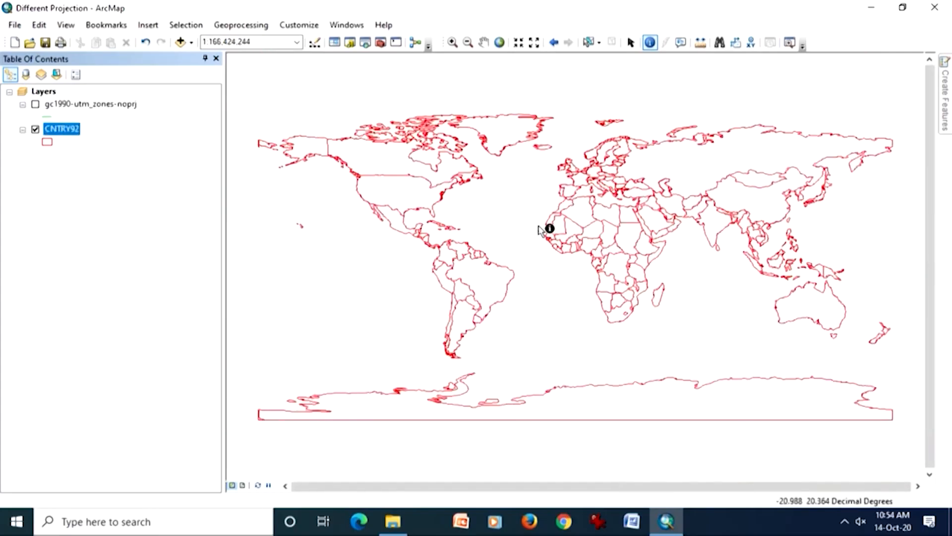
- Open the data frame's coordinate system settings, collapse the Asia geographic systems and expand the Projected Coordinate Systems
click(68, 26)
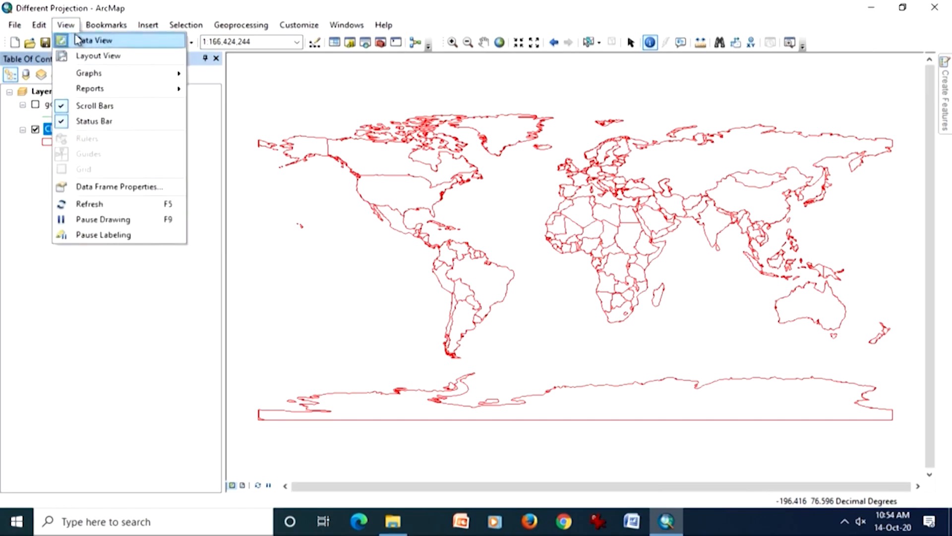
click(105, 188)
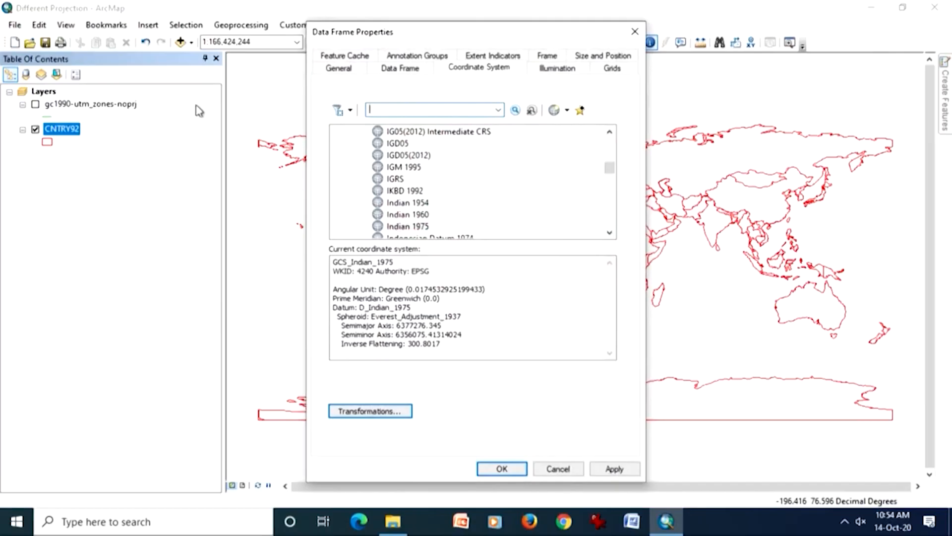
drag(425, 37, 206, 43)
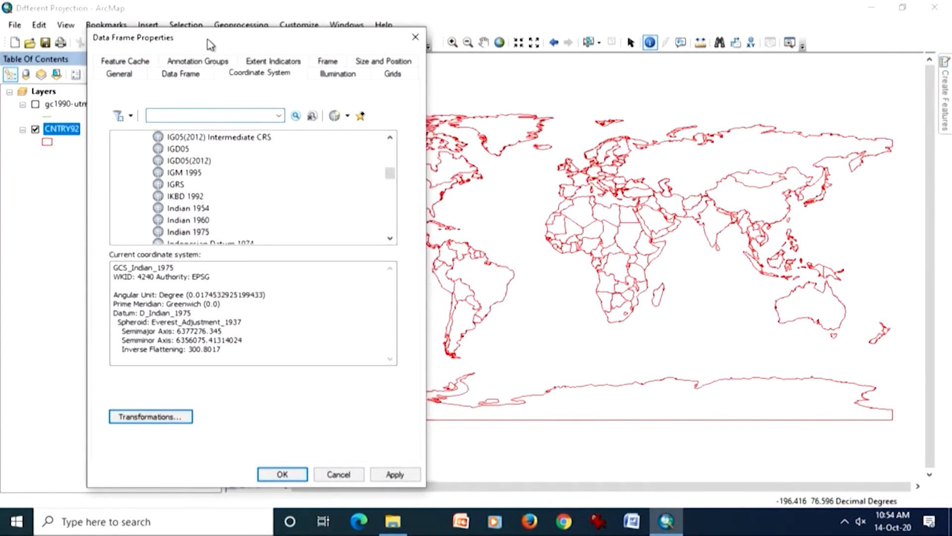
drag(390, 176, 389, 142)
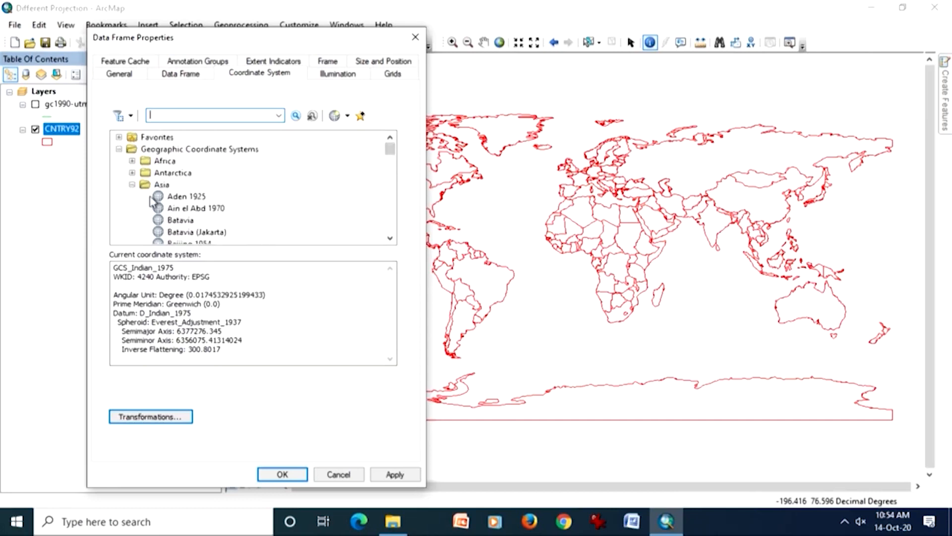
click(132, 185)
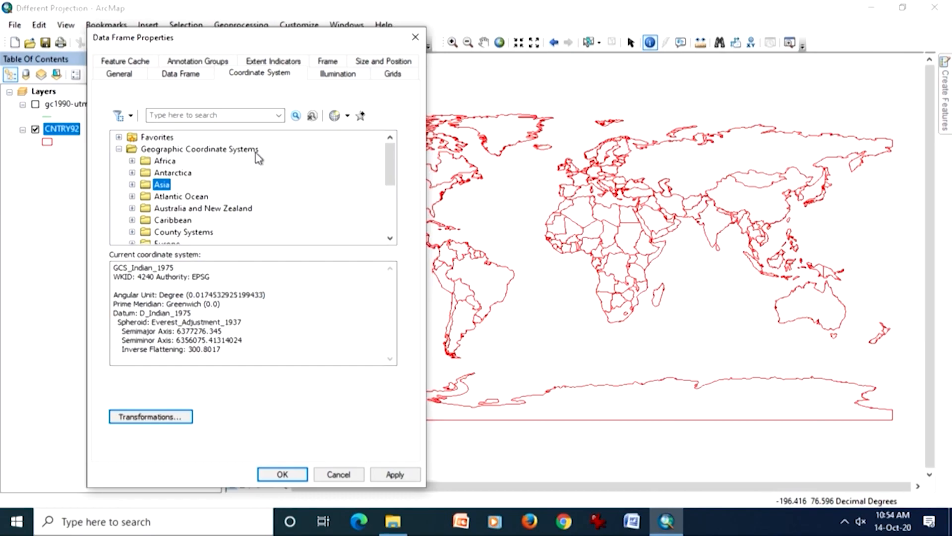
scroll(261, 164, down, 4)
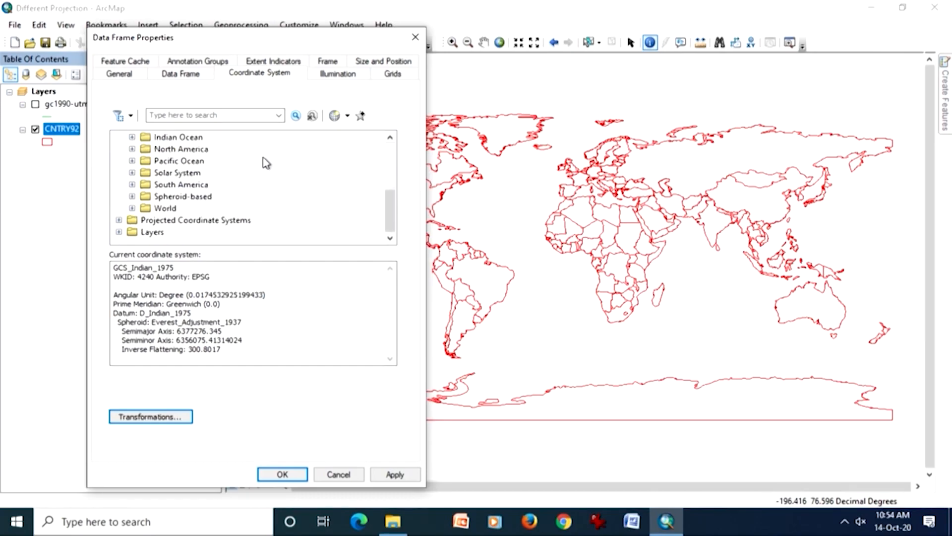
double_click(224, 220)
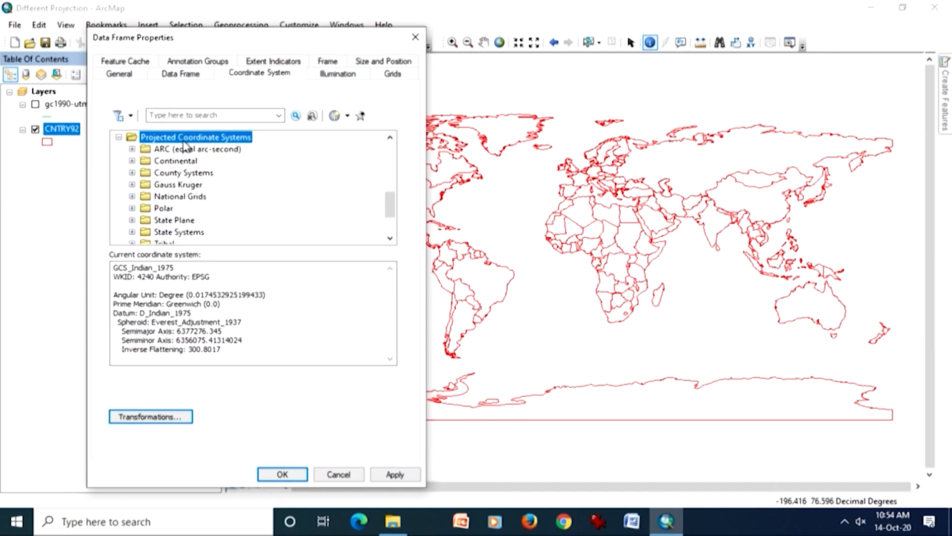
- Expand the Polar projected coordinate systems and select North Pole Stereographic
scroll(263, 196, down, 1)
scroll(263, 198, down, 1)
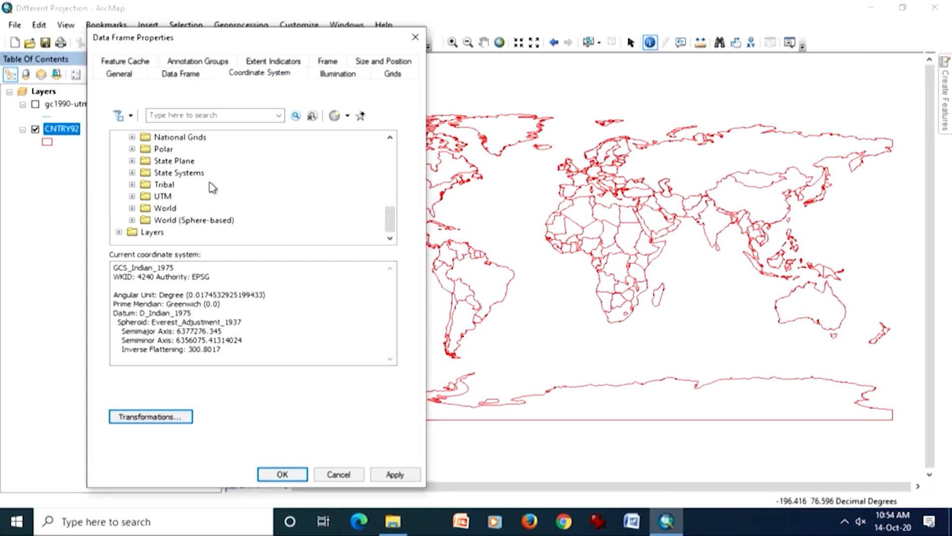
double_click(163, 149)
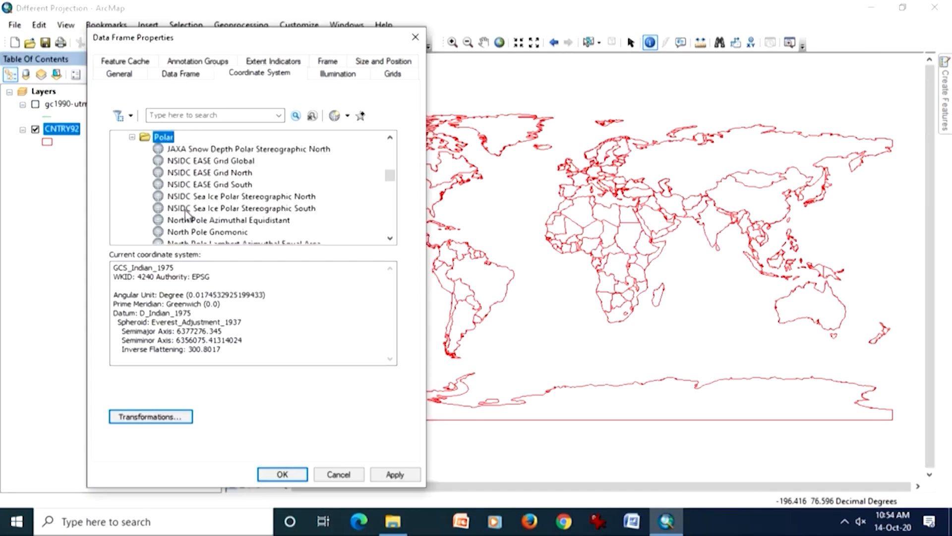
scroll(263, 196, down, 2)
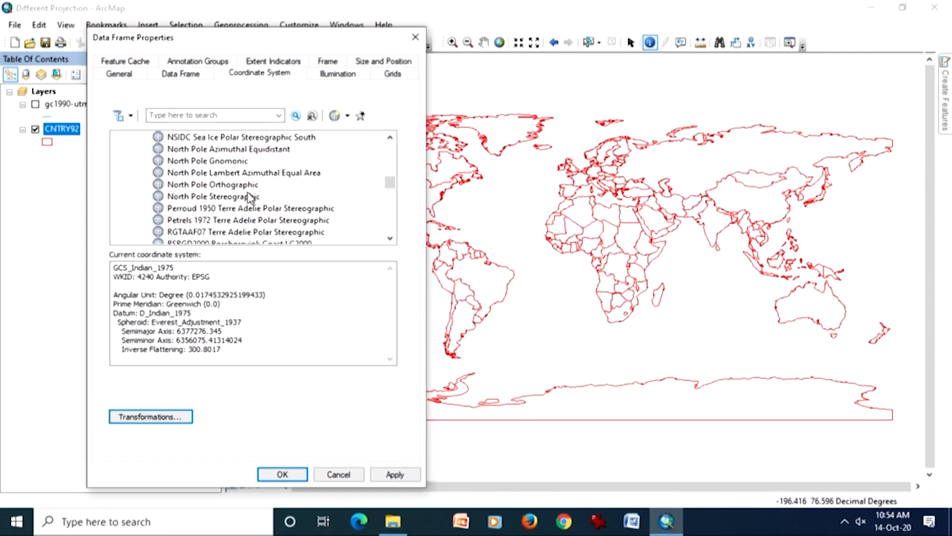
click(251, 197)
- Choose the South Pole Stereographic projection instead, accepting its default parameters
scroll(255, 198, down, 2)
scroll(258, 202, down, 1)
scroll(258, 201, down, 1)
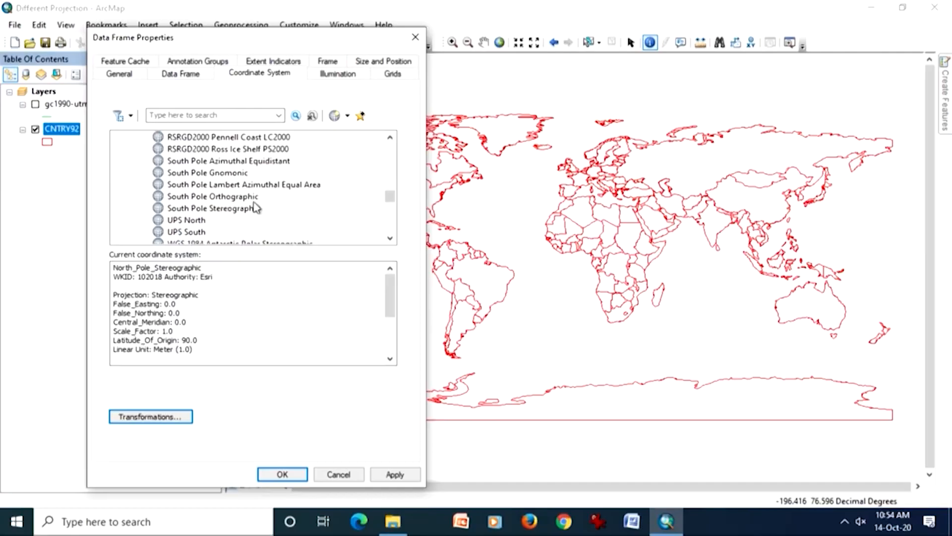
double_click(253, 209)
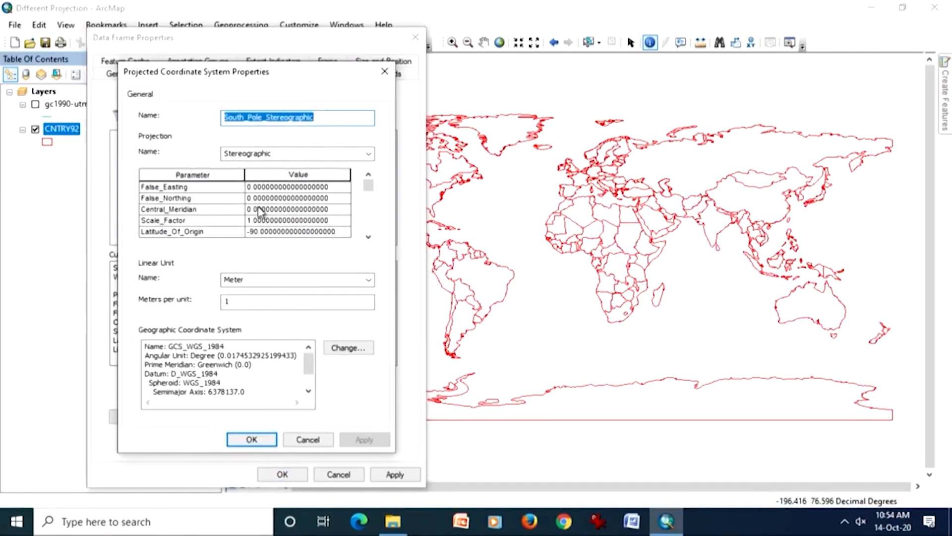
mouse_move(308, 362)
mouse_down()
mouse_move(319, 393)
mouse_move(319, 364)
mouse_up()
click(262, 440)
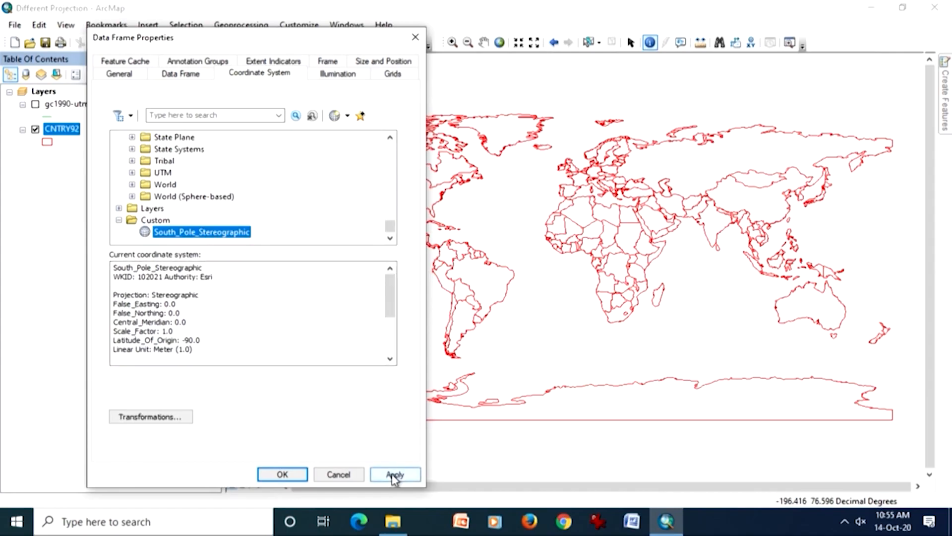
- Apply the South Pole Stereographic projection to the world map and close the data frame properties
drag(335, 37, 254, 27)
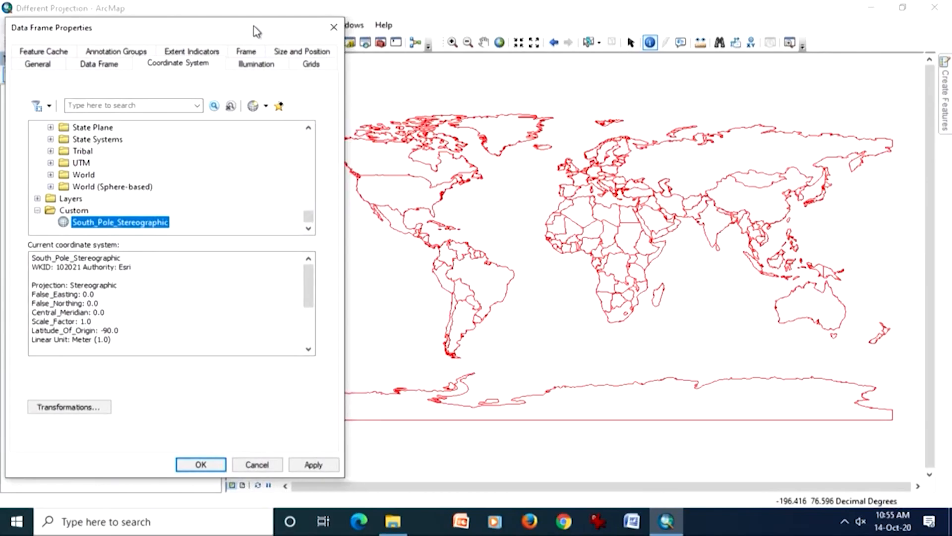
click(317, 465)
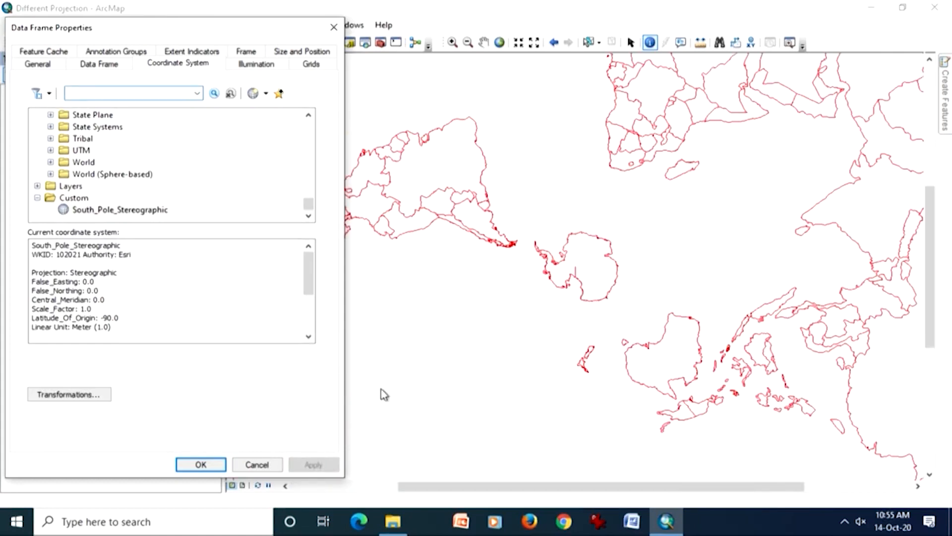
click(480, 44)
click(203, 465)
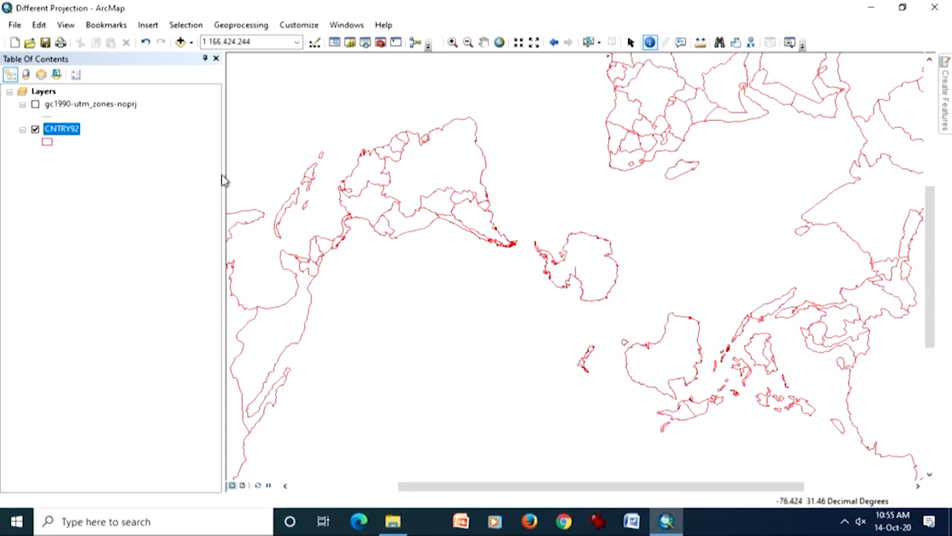
click(146, 45)
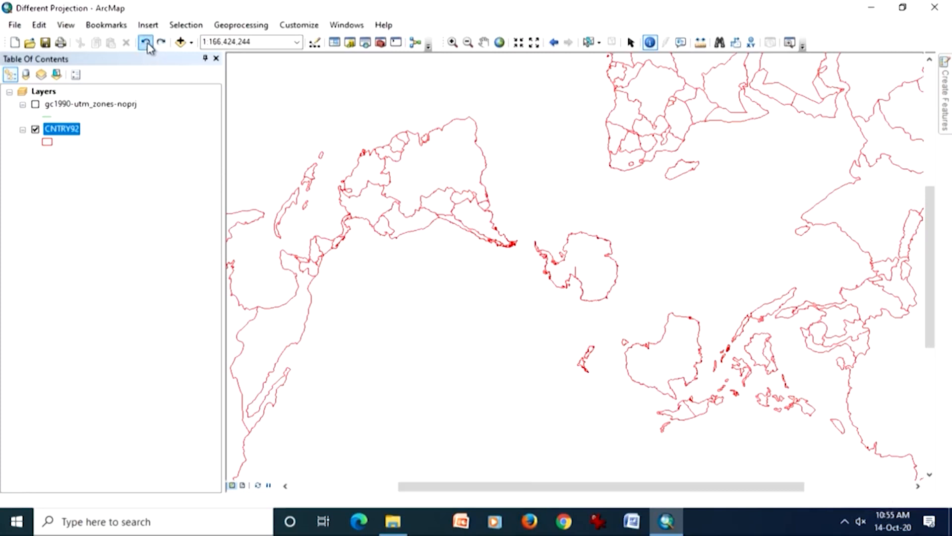
- Reopen the data frame's coordinate system settings, collapse the Polar systems and expand the geographic coordinate systems for Asia
click(65, 25)
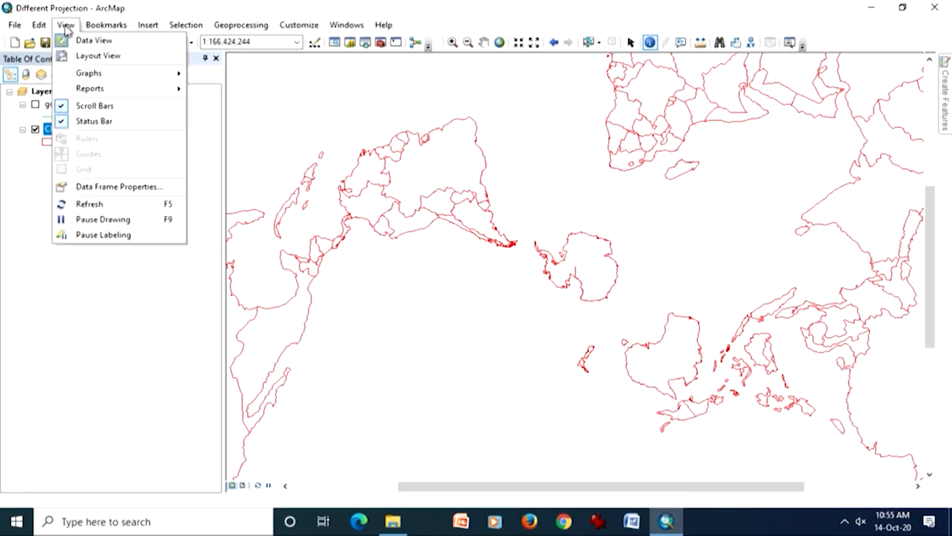
click(111, 187)
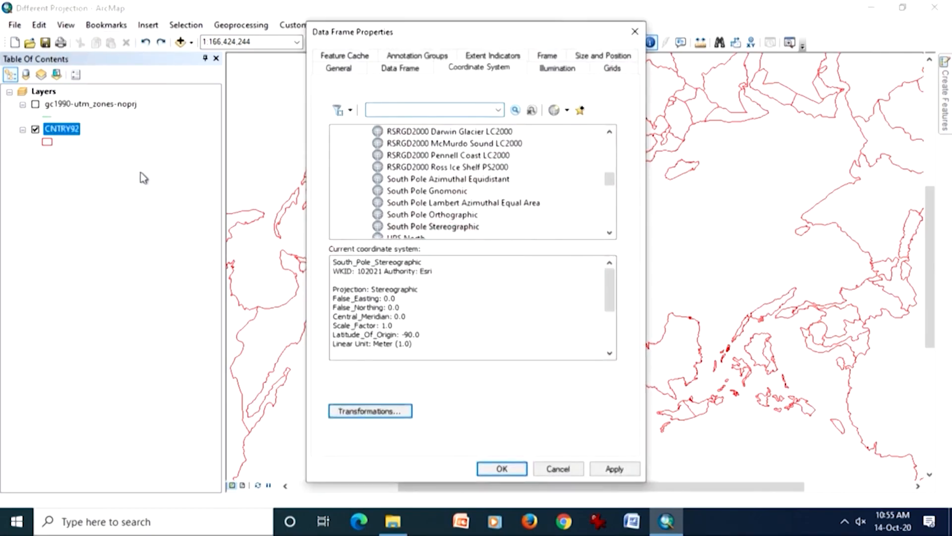
drag(610, 179, 606, 139)
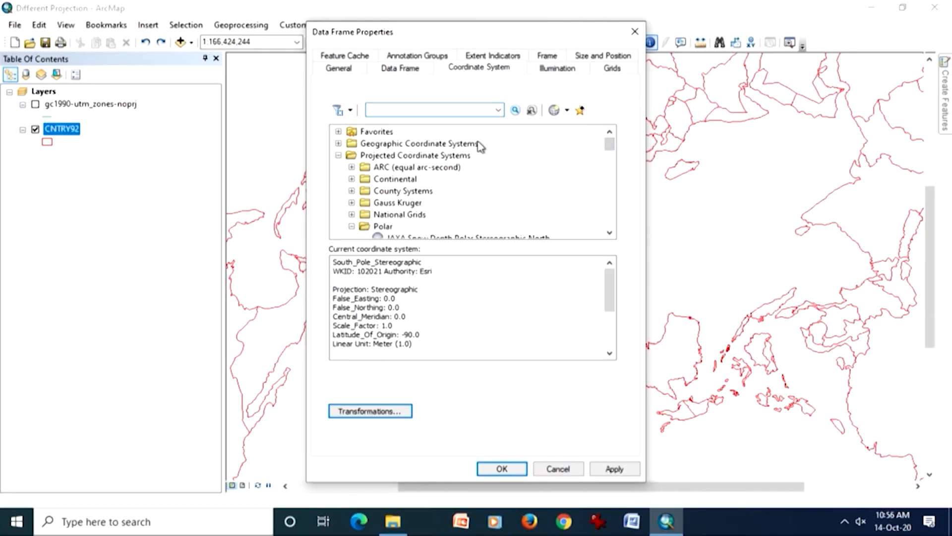
click(352, 226)
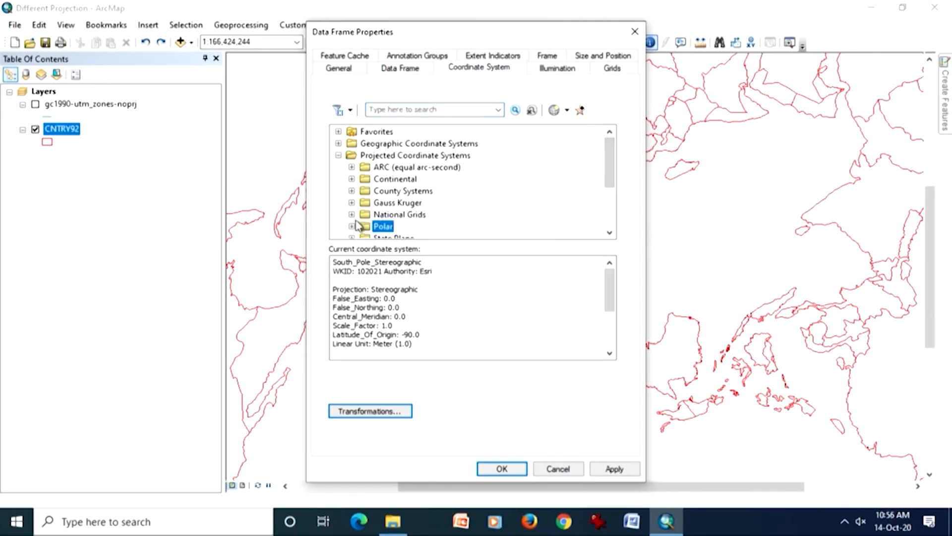
double_click(417, 144)
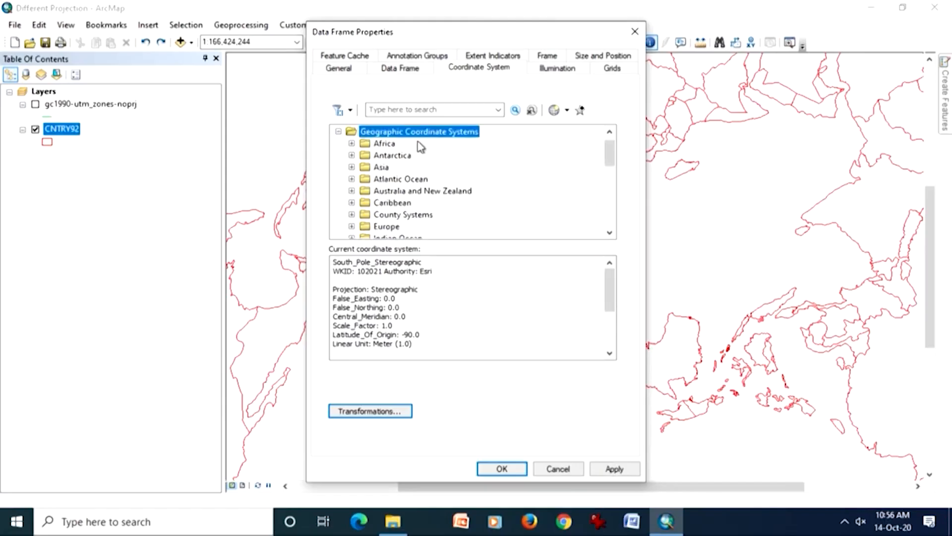
click(351, 167)
- Choose the Indian 1975 geographic coordinate system with its default parameters and apply it to the world map
scroll(437, 183, down, 3)
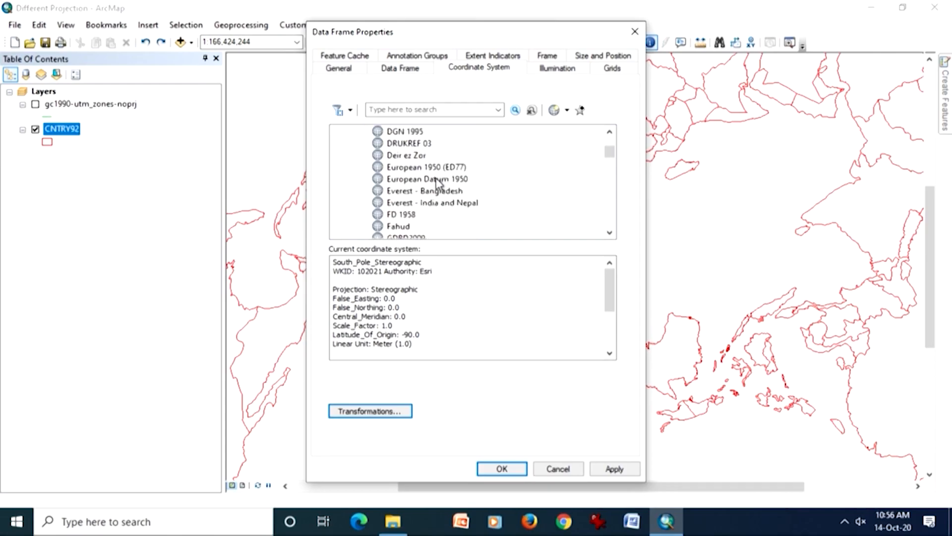
scroll(439, 186, down, 6)
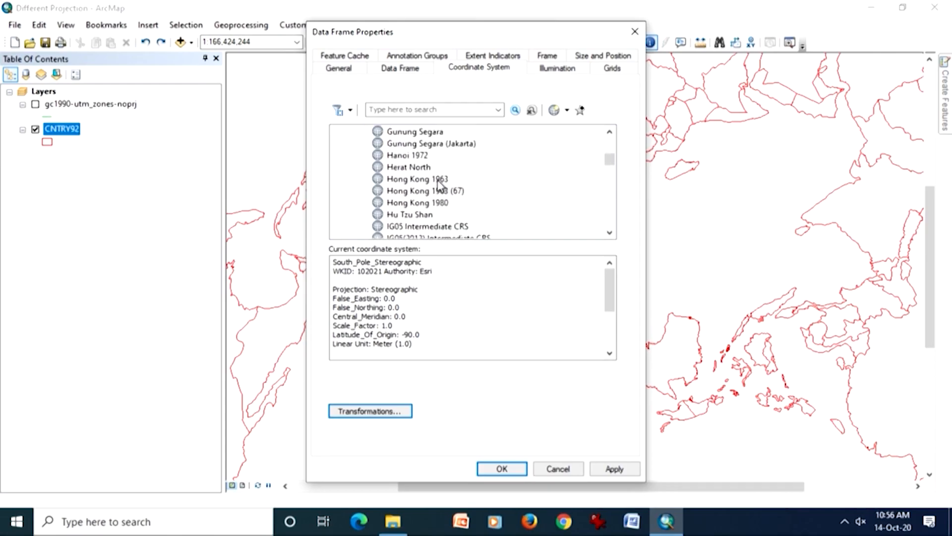
scroll(439, 186, down, 2)
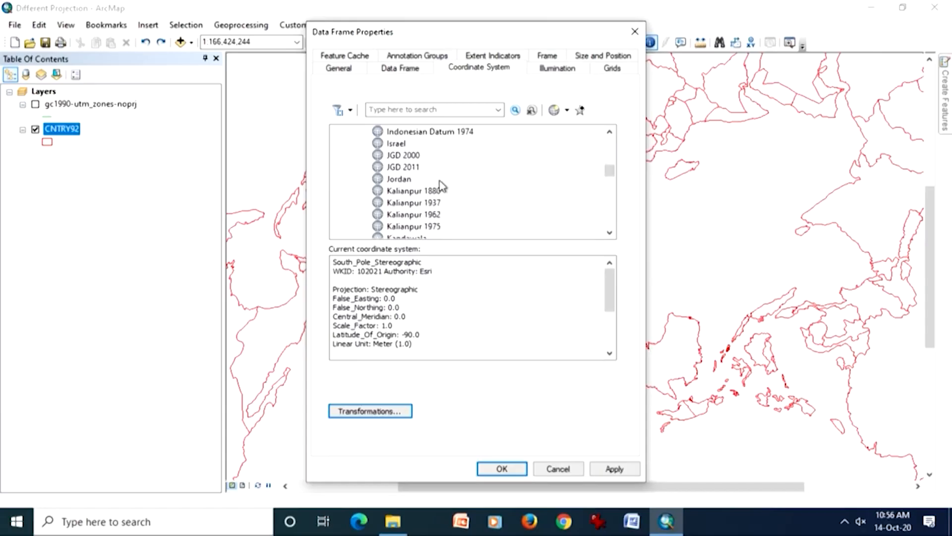
scroll(440, 185, up, 1)
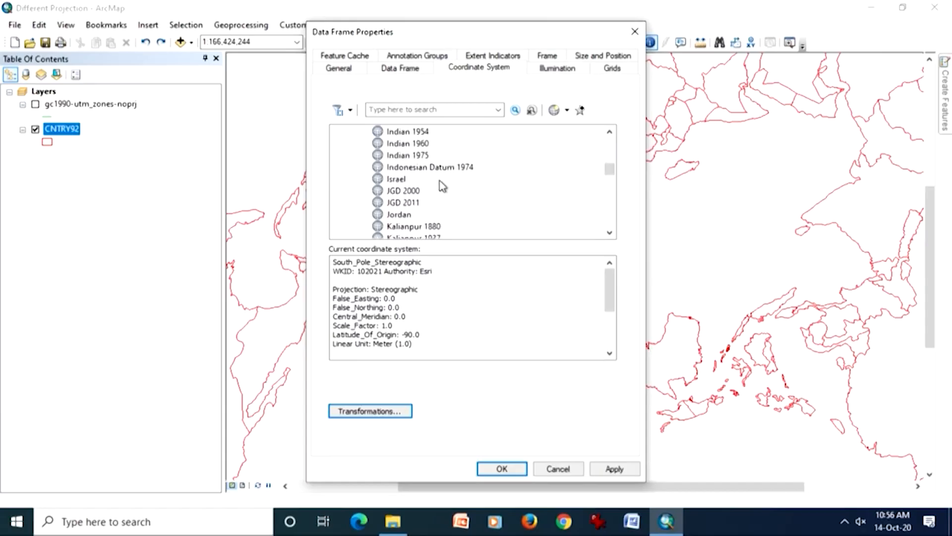
double_click(427, 156)
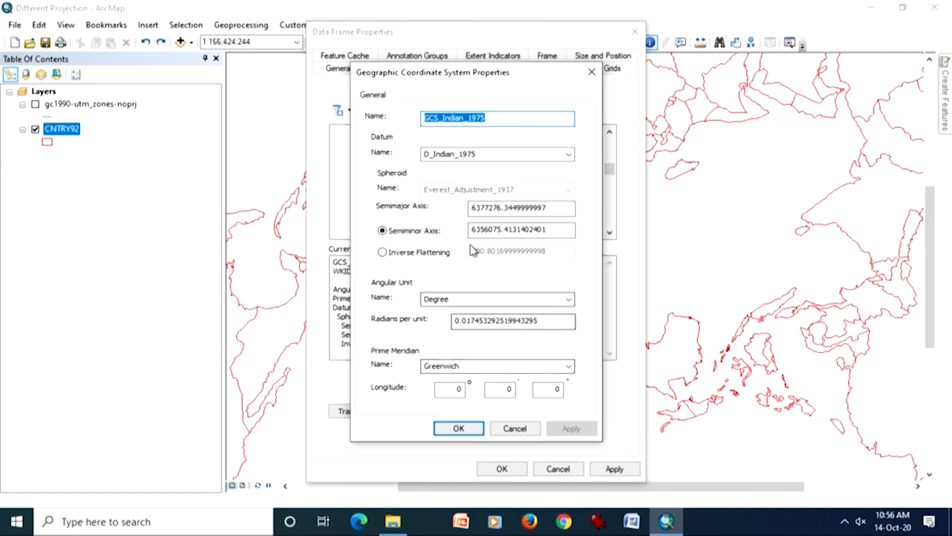
click(458, 430)
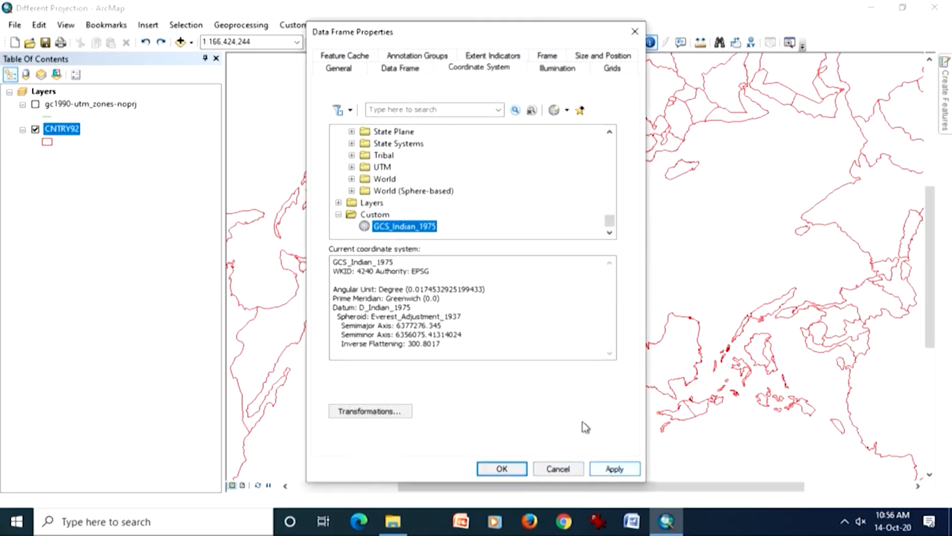
drag(490, 33, 209, 16)
click(336, 452)
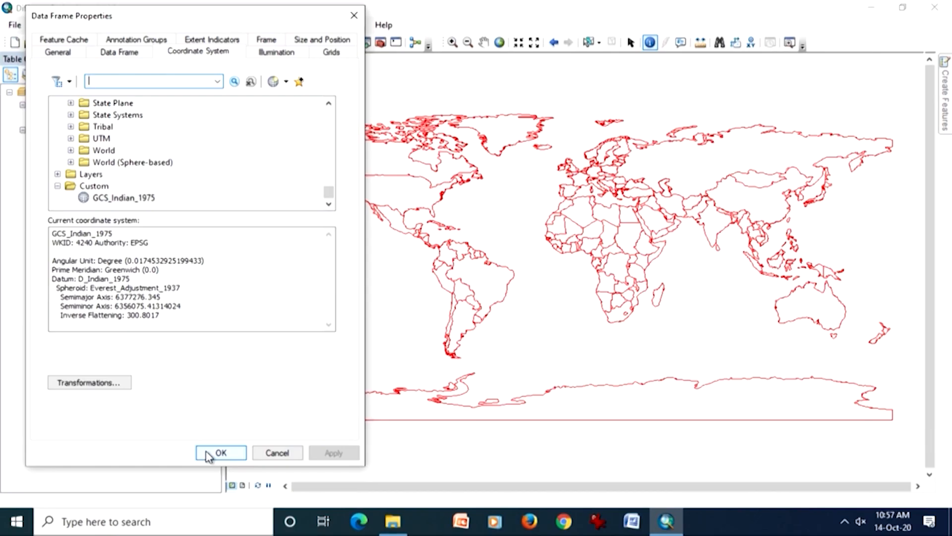
- From the UTM coordinate systems for Asia, choose Indian 1954 UTM Zone 46N and apply it to the world map, accepting the differing geographic coordinate system
click(71, 138)
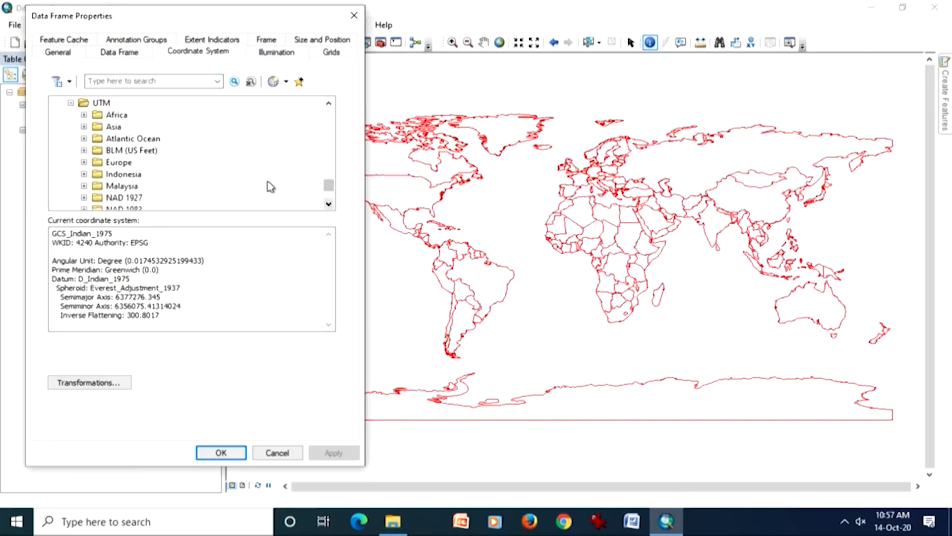
click(84, 126)
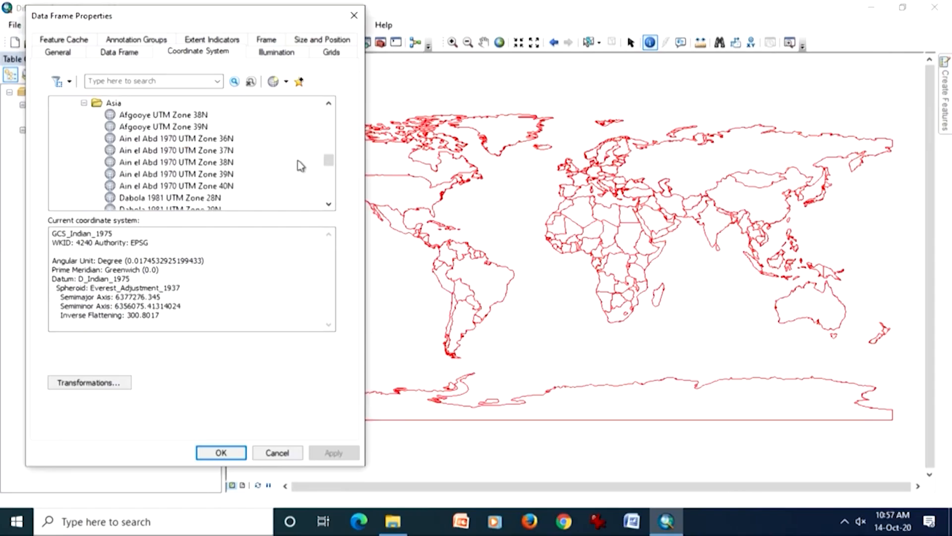
click(328, 204)
click(329, 205)
click(328, 204)
click(329, 204)
click(329, 204)
click(329, 204)
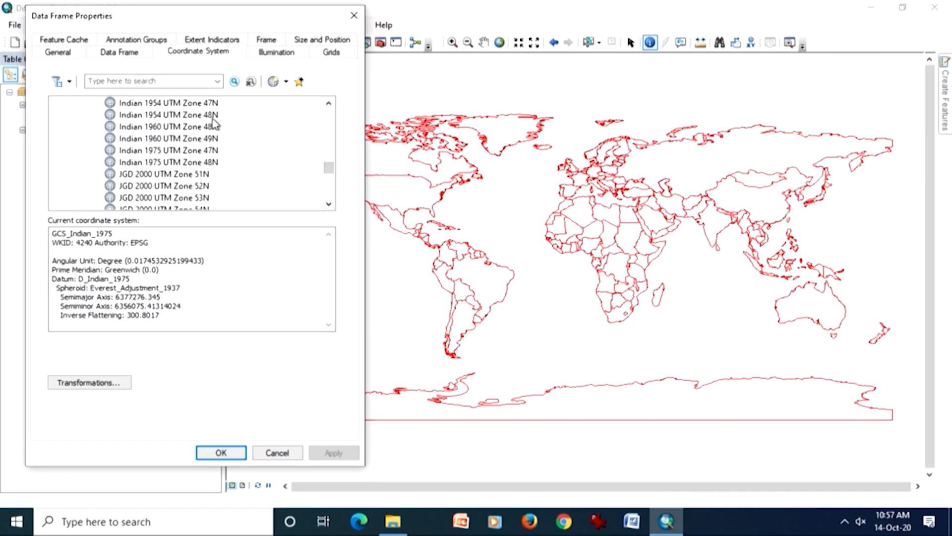
click(329, 103)
click(329, 104)
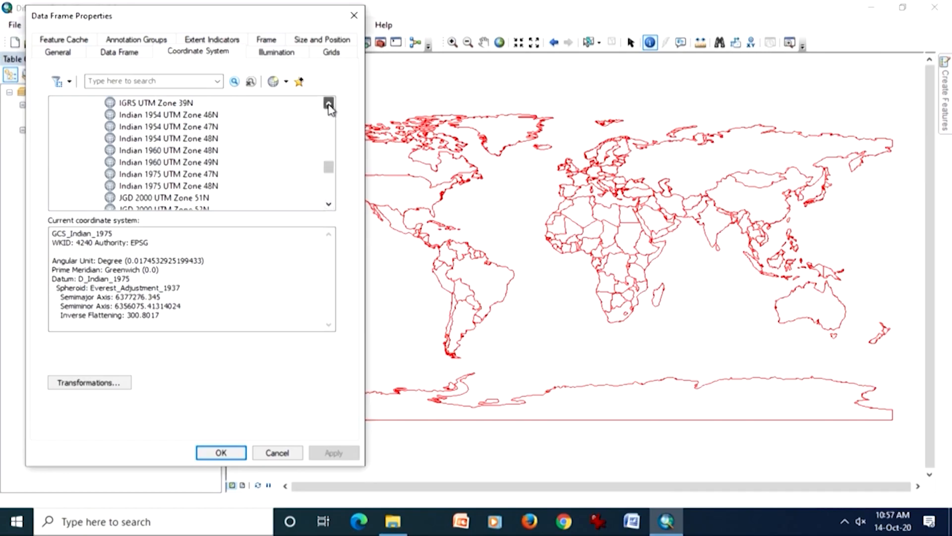
click(217, 115)
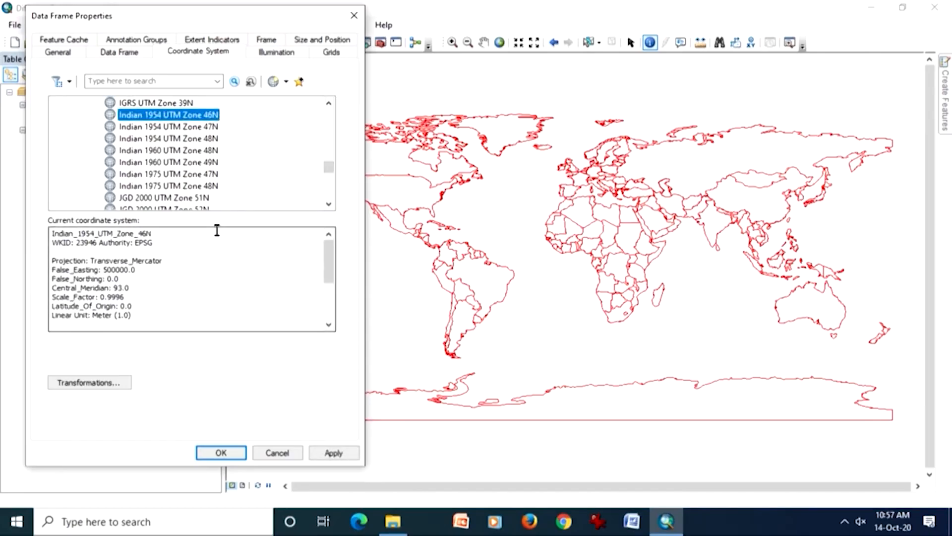
click(343, 453)
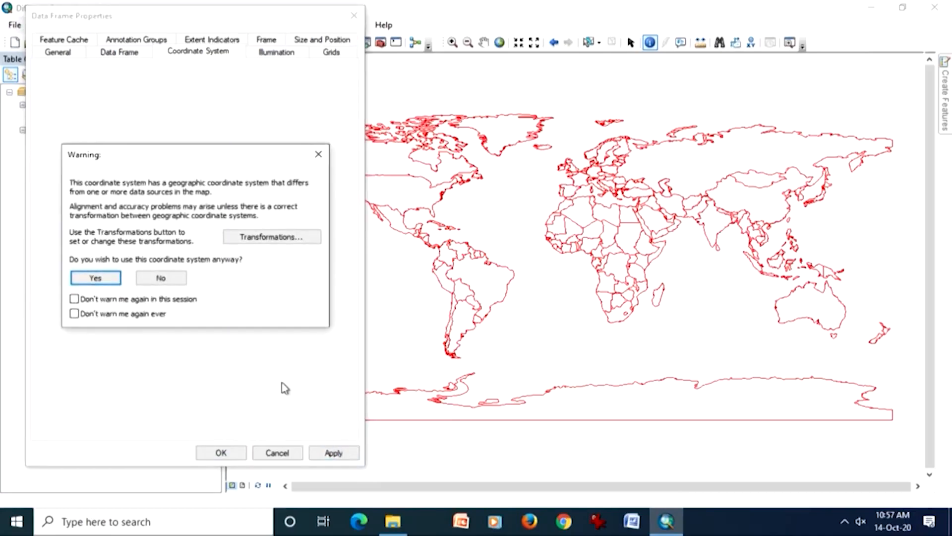
click(96, 279)
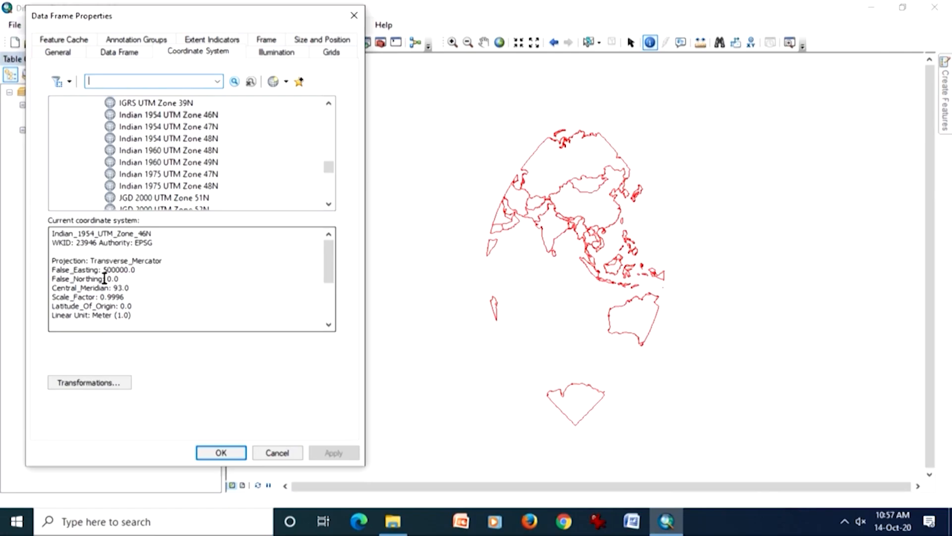
- Switch the data frame's projection to Indian 1954 UTM Zone 48N and apply it despite the differing geographic coordinate system
click(172, 141)
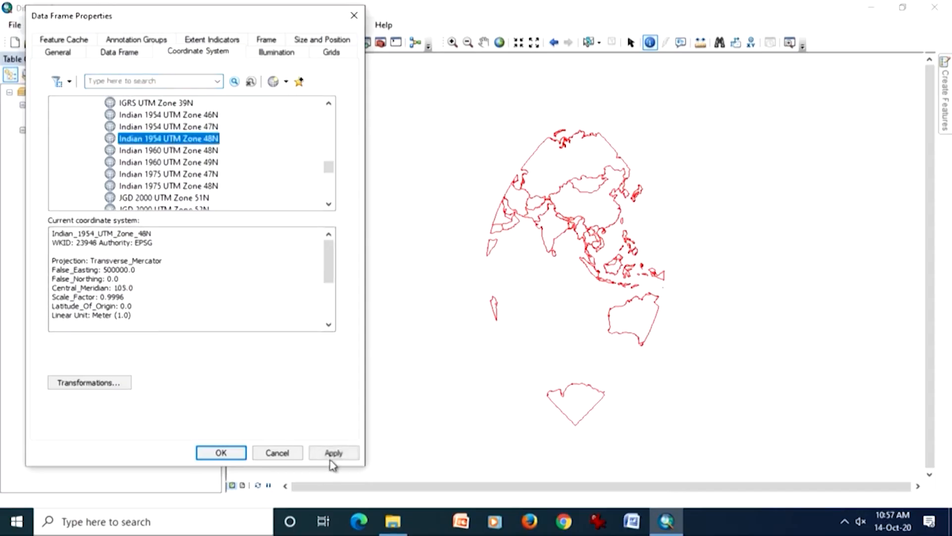
click(334, 454)
click(106, 278)
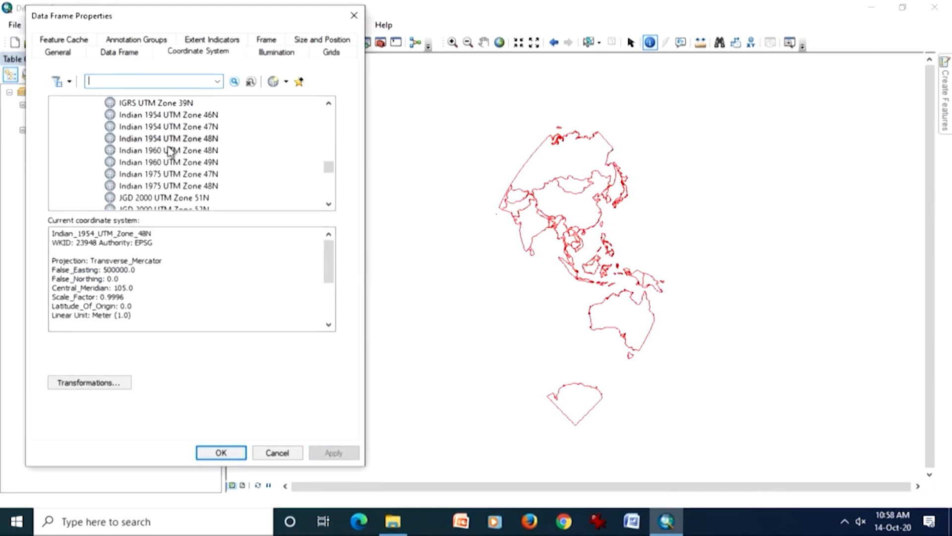
- Change the data frame's projection back to Indian 1954 UTM Zone 46N and apply it to the world map
drag(328, 167, 331, 170)
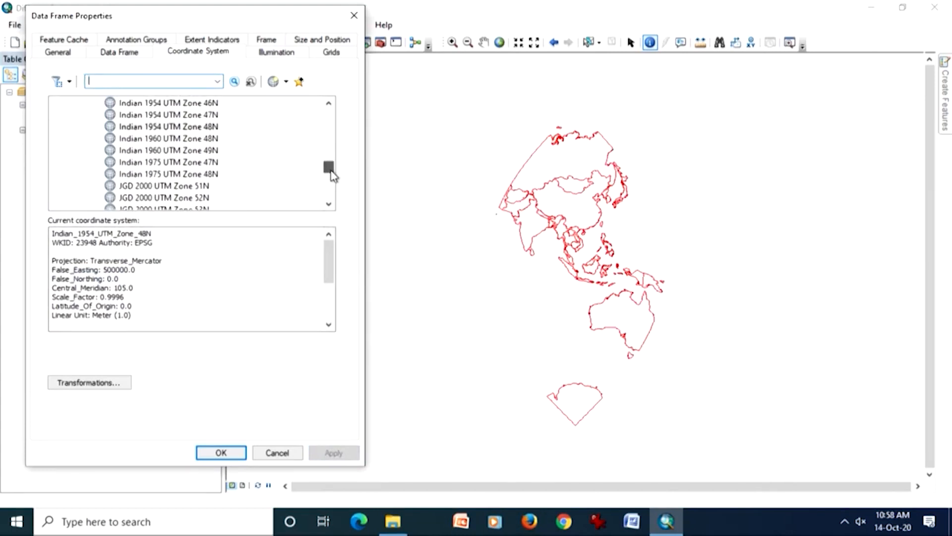
click(328, 103)
click(329, 102)
click(329, 103)
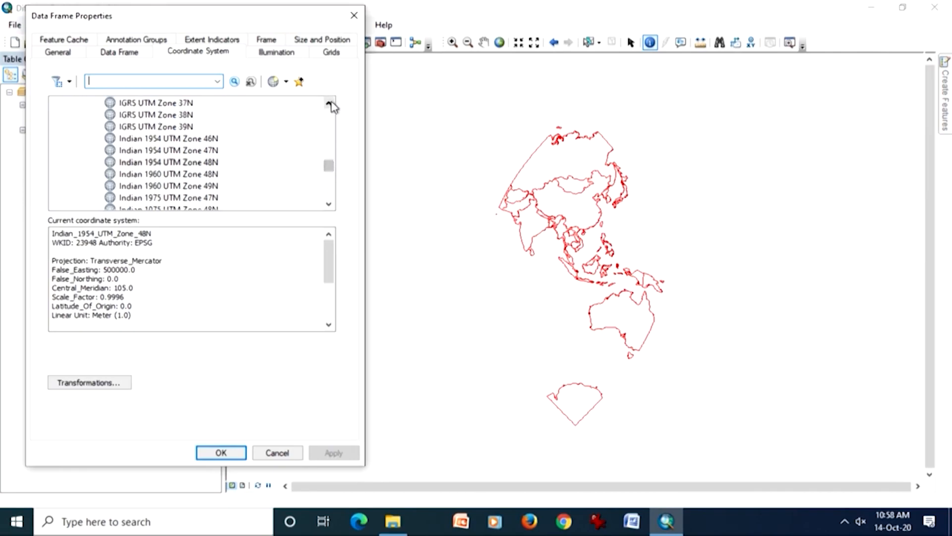
click(218, 140)
click(332, 452)
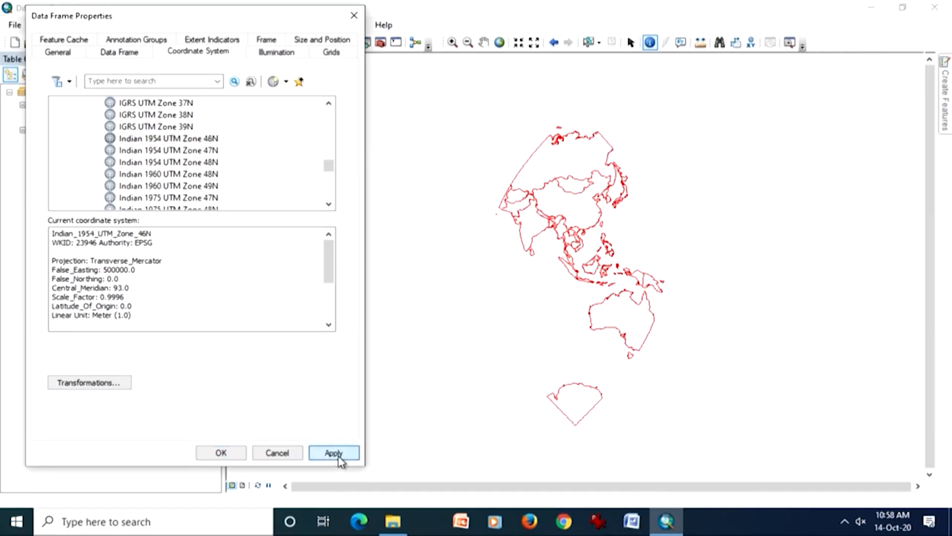
click(94, 279)
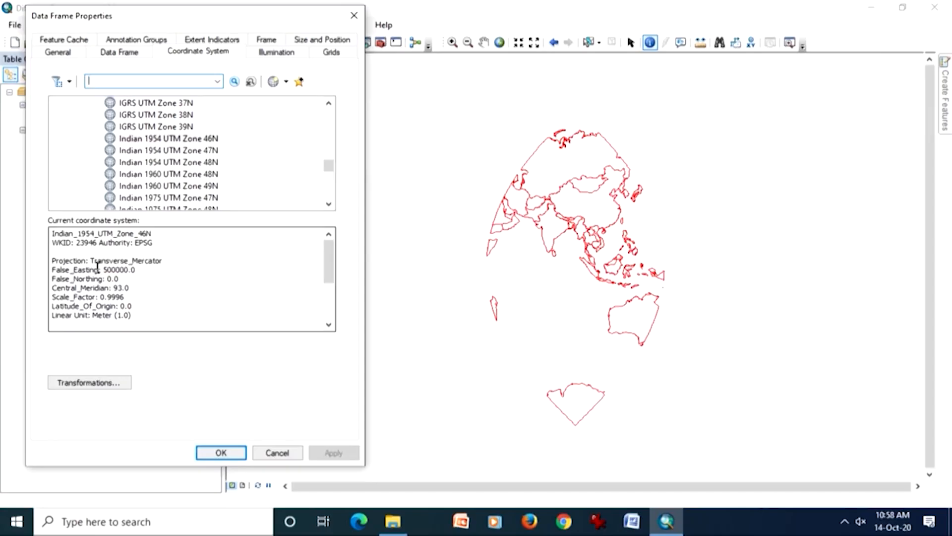
- Examine the central meridian value in the current coordinate system's parameters
click(114, 289)
drag(114, 289, 130, 290)
click(141, 296)
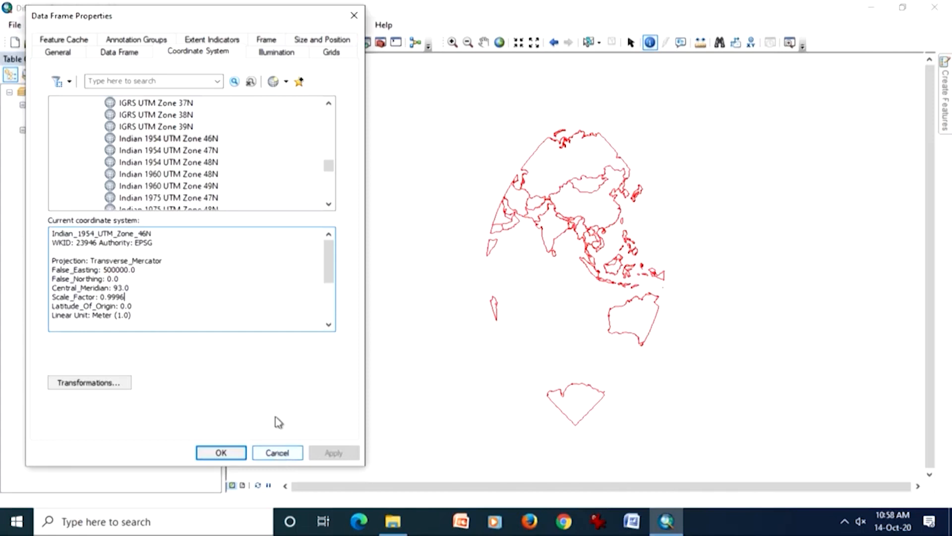
- Expand the WGS 1984 group of the UTM coordinate systems and its Northern Hemisphere zones
drag(329, 165, 333, 195)
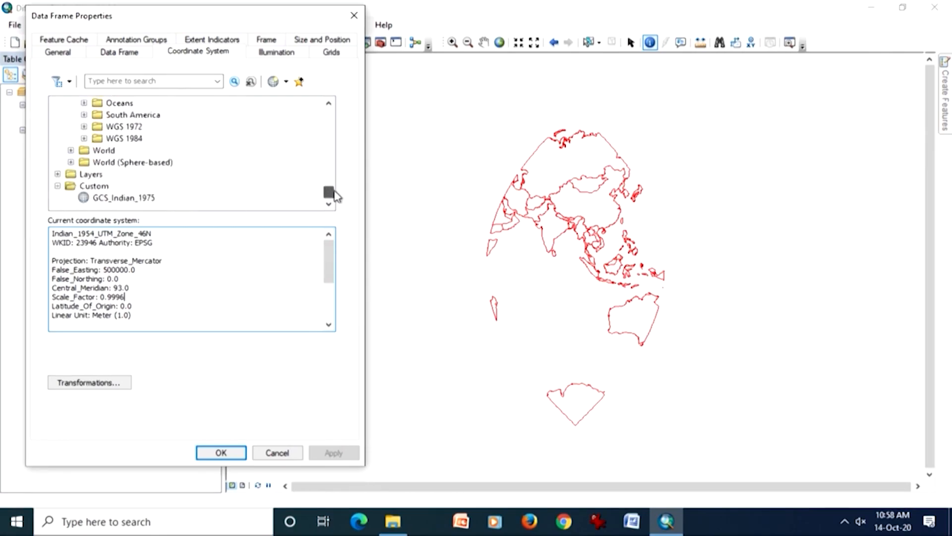
click(330, 103)
click(330, 103)
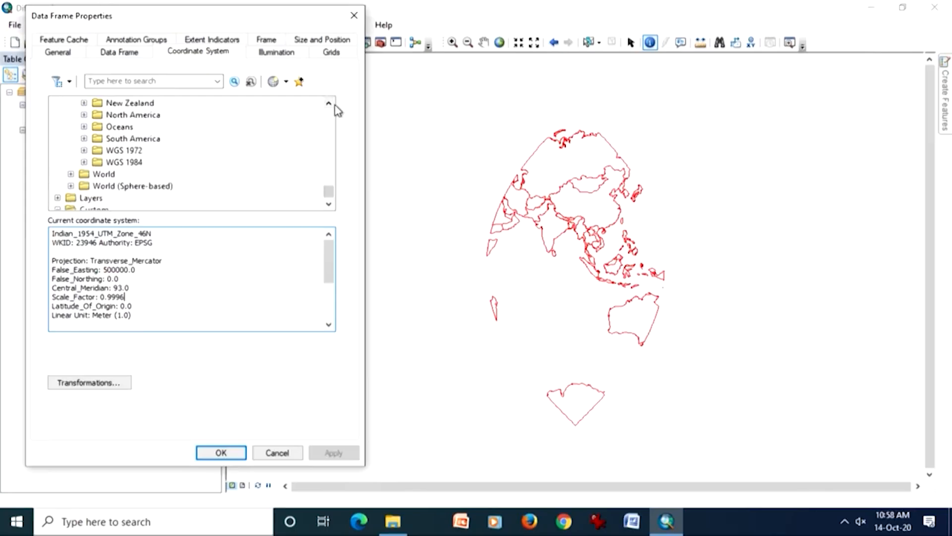
click(84, 162)
click(98, 175)
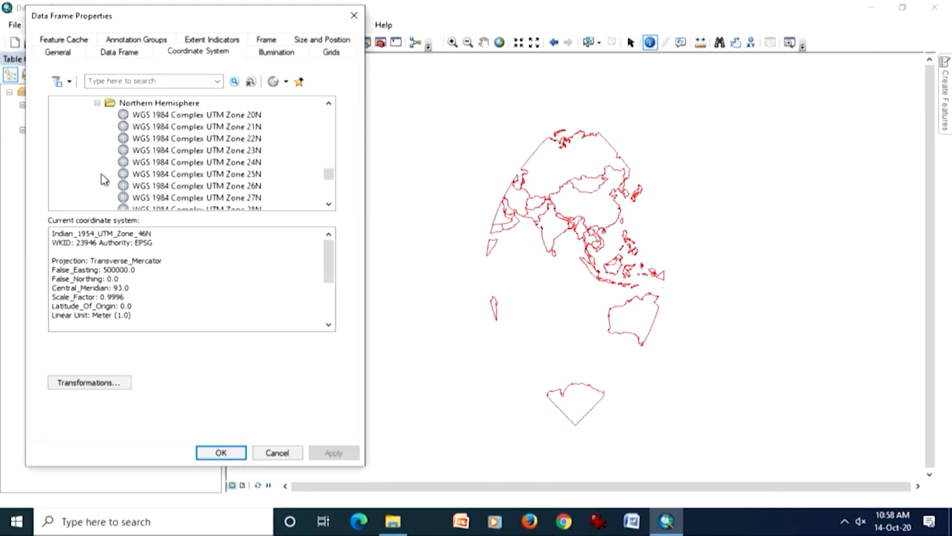
- Choose WGS 1984 UTM Zone 44N with its default parameters, apply it to the world map and close the data frame properties
scroll(219, 157, down, 1)
scroll(222, 160, down, 16)
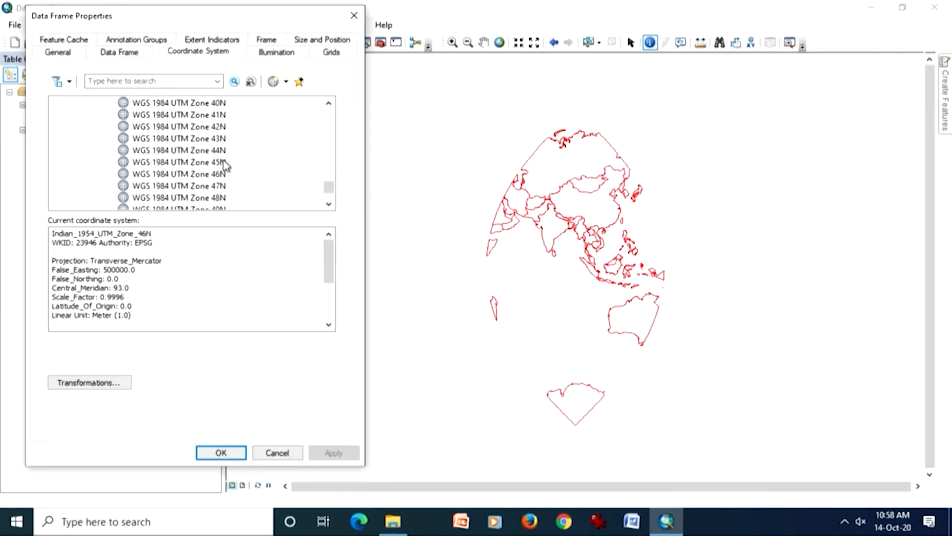
double_click(219, 151)
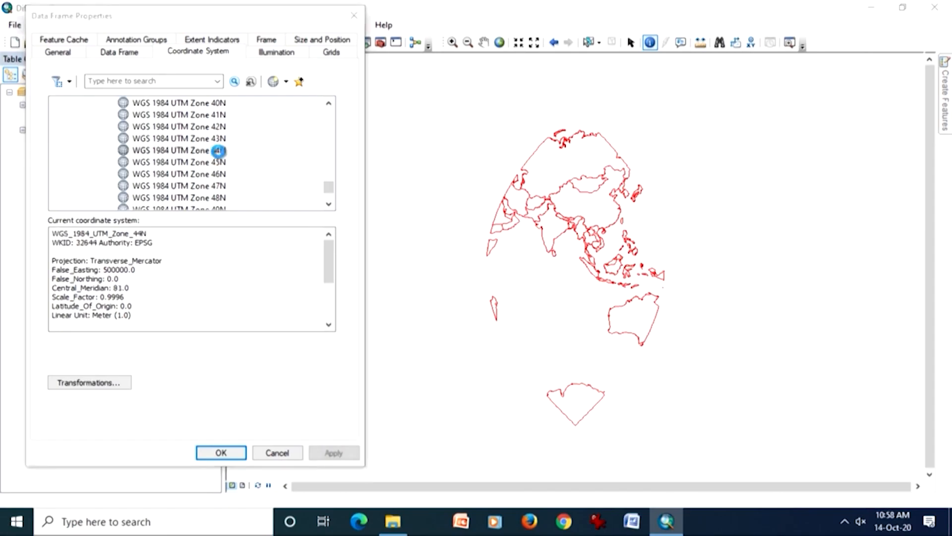
click(190, 418)
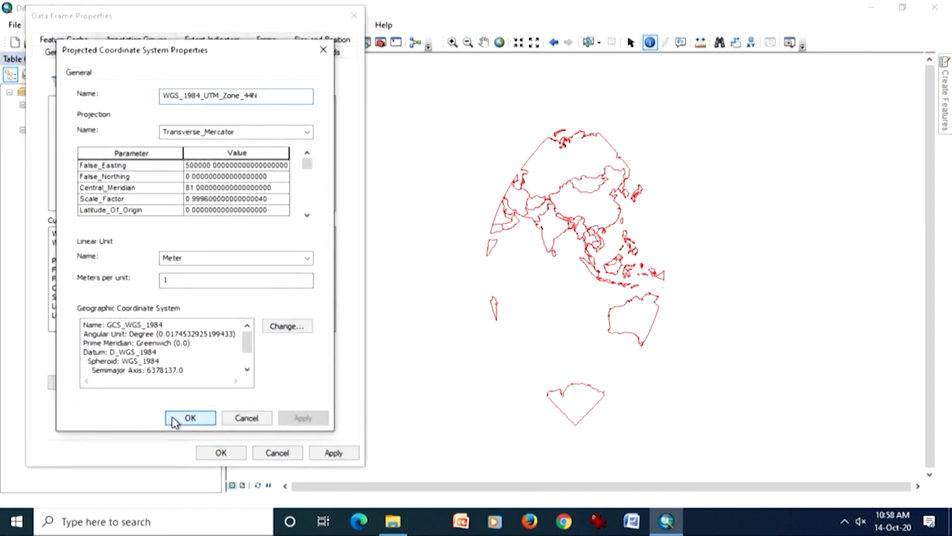
click(332, 453)
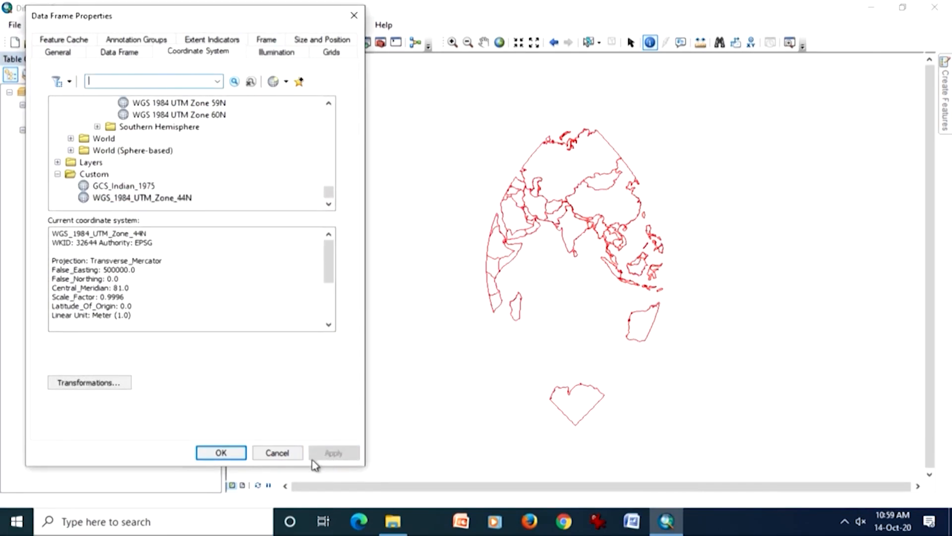
click(233, 453)
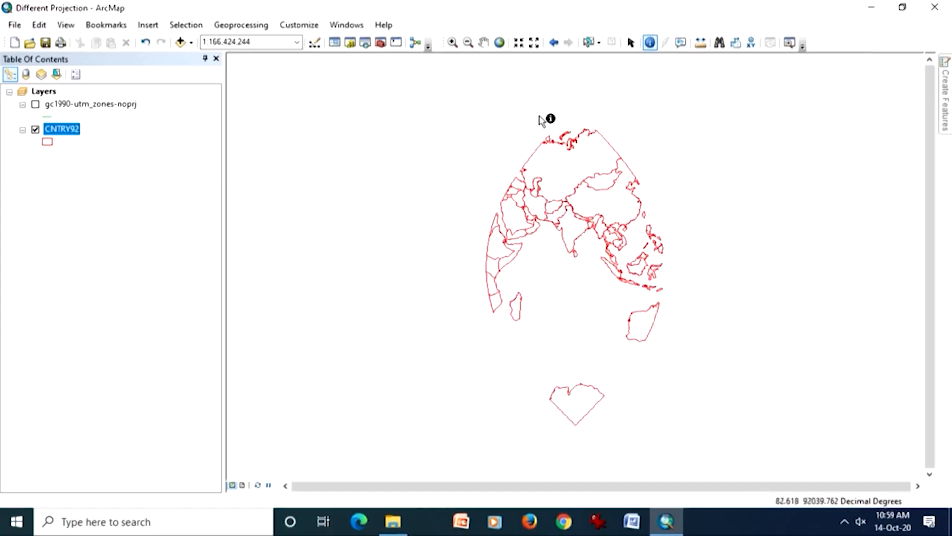
- Zoom the reprojected map in on India and its neighbouring countries
click(452, 42)
drag(529, 189, 621, 272)
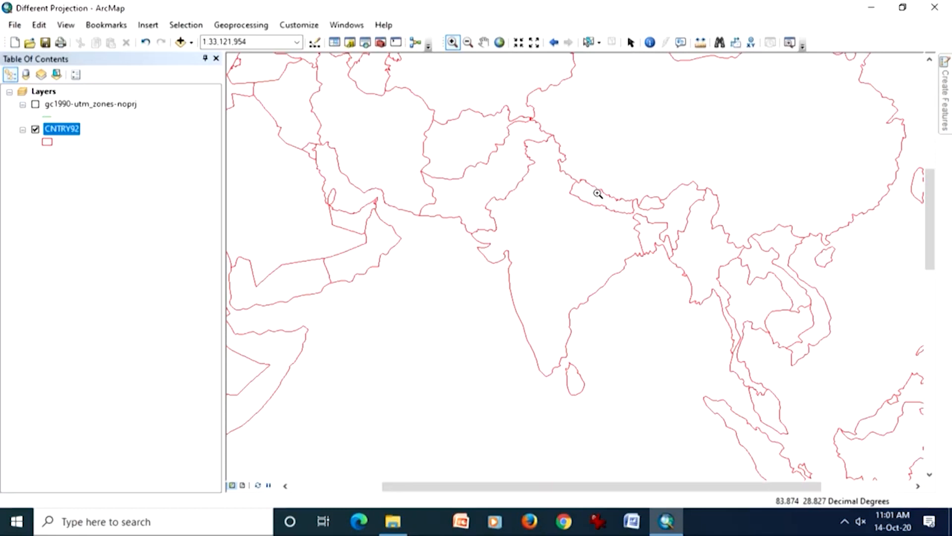
- Open the data frame properties and collapse the Projected Coordinate Systems folder in the coordinate system list
click(66, 26)
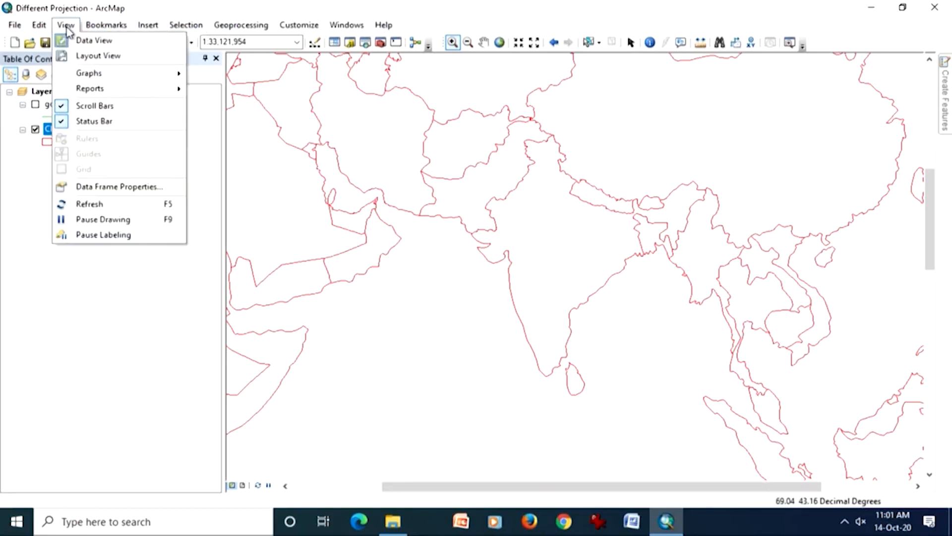
click(82, 195)
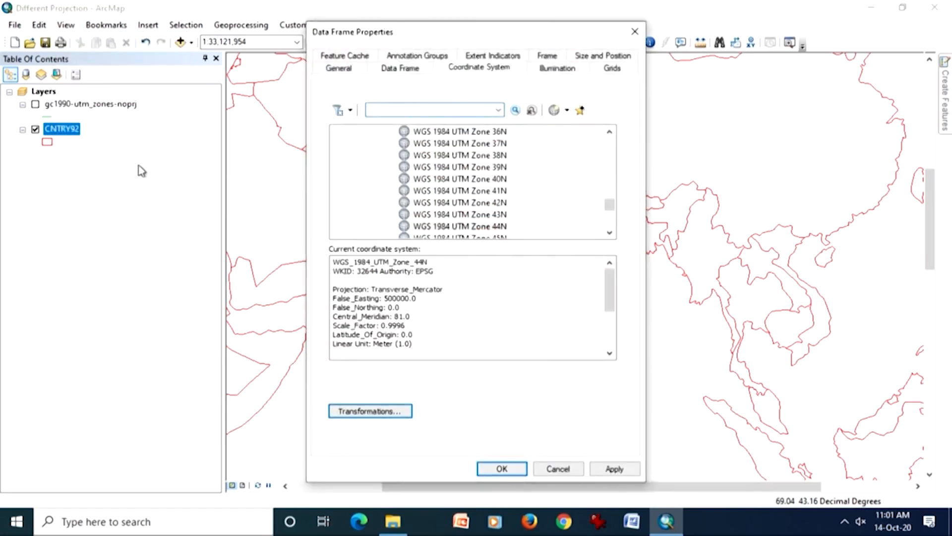
drag(398, 31, 294, 22)
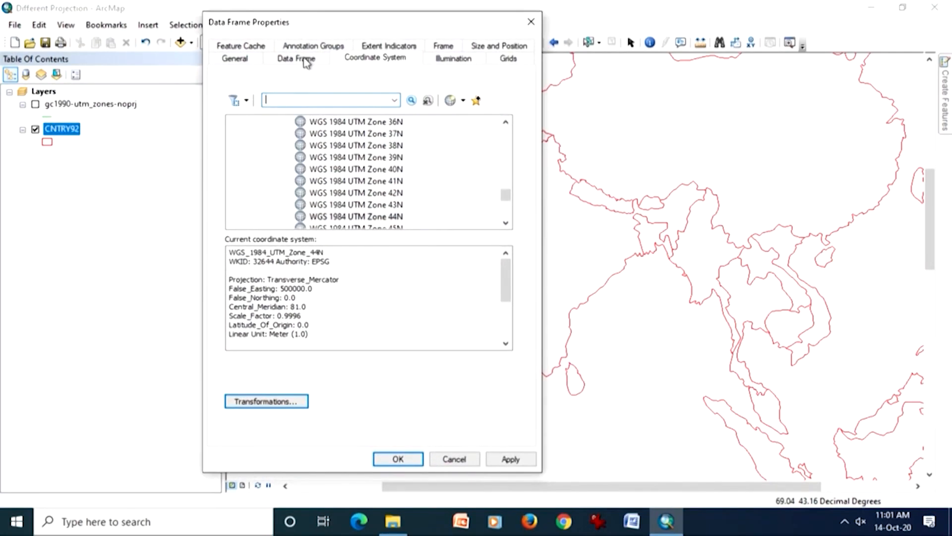
drag(506, 201, 507, 228)
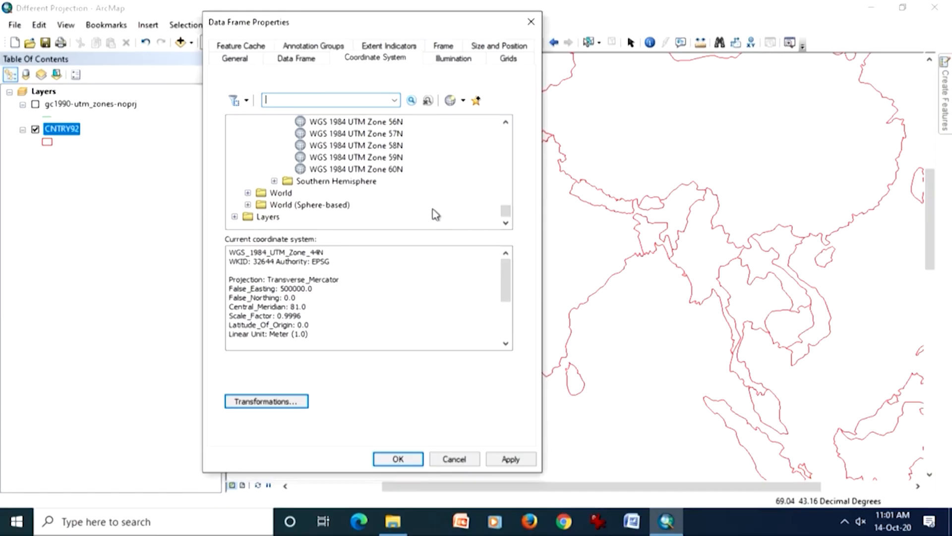
drag(506, 216, 498, 134)
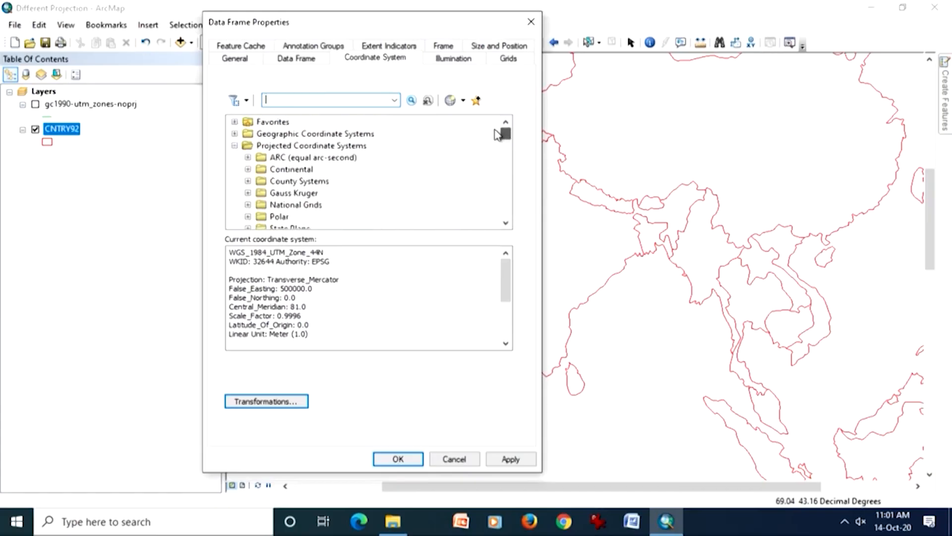
click(235, 145)
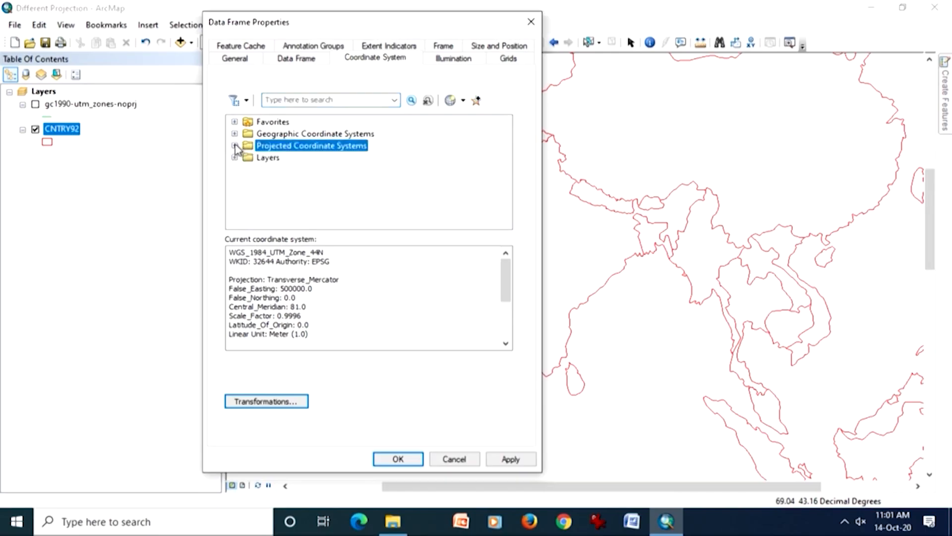
- Apply GCS_WGS_1984 from the favorite coordinate systems to the data frame and show the full extent of the CNTRY92 layer
click(265, 123)
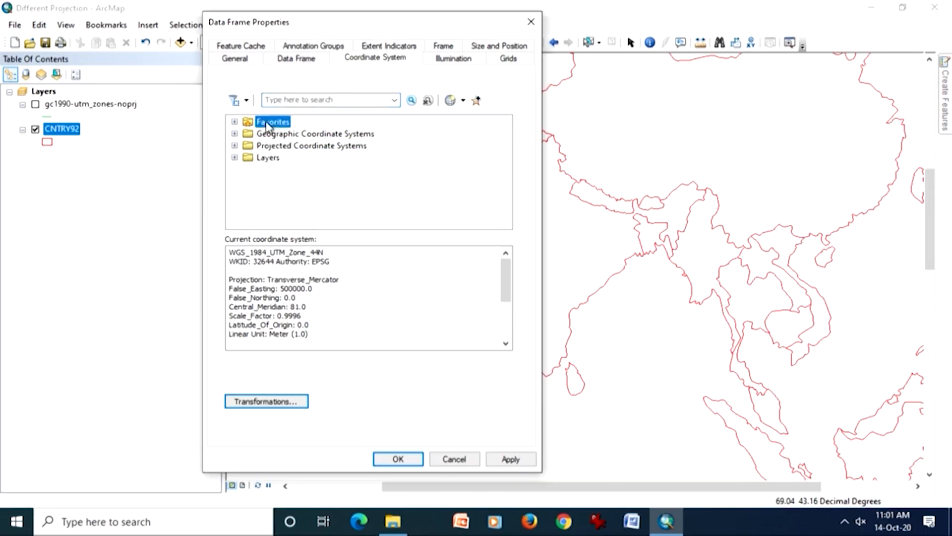
click(234, 122)
click(290, 135)
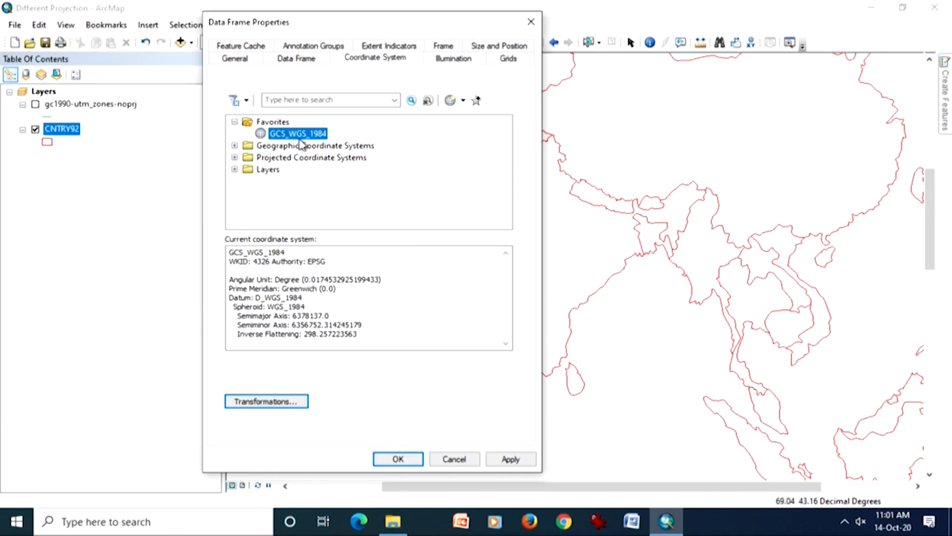
click(502, 459)
click(401, 459)
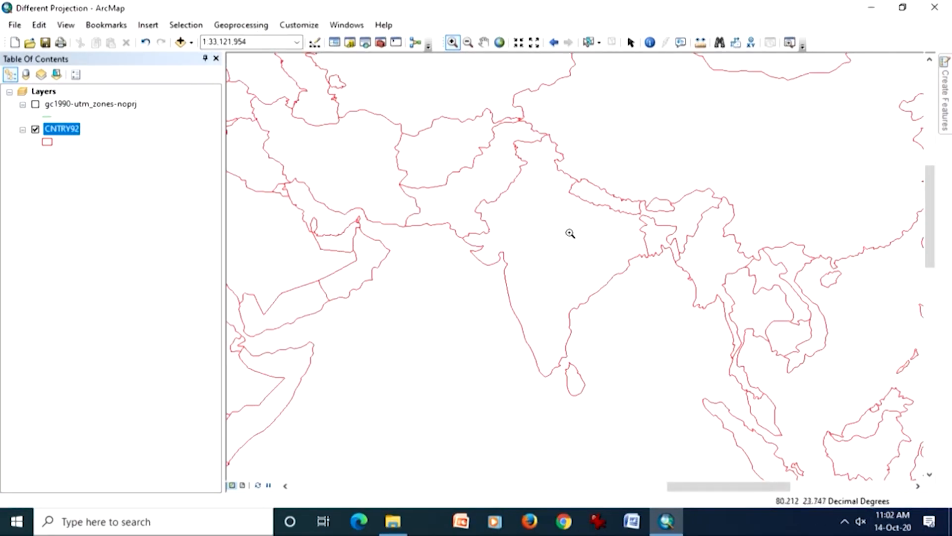
right_click(64, 128)
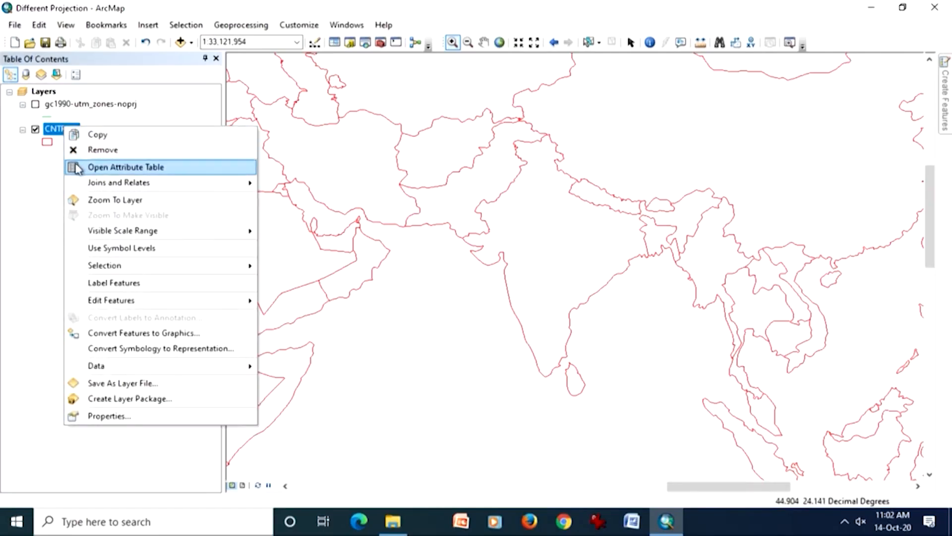
click(86, 201)
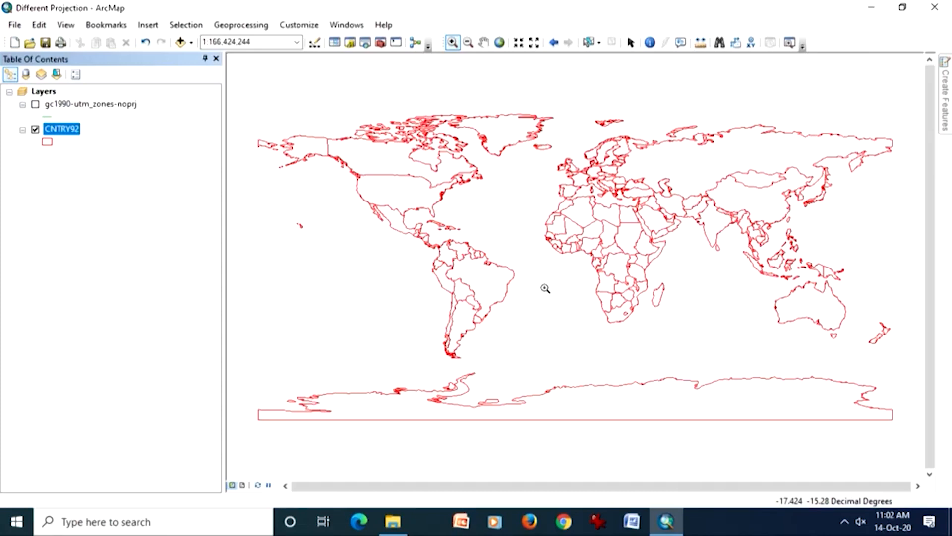
- Switch to ArcView GIS 3.2a and create a new project with a new view, agreeing to add data to it
click(871, 8)
click(869, 9)
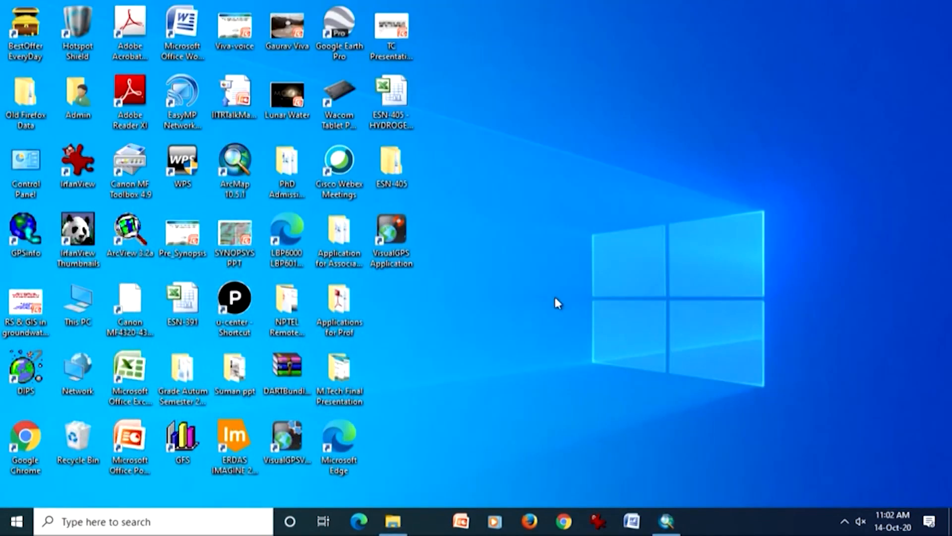
double_click(124, 229)
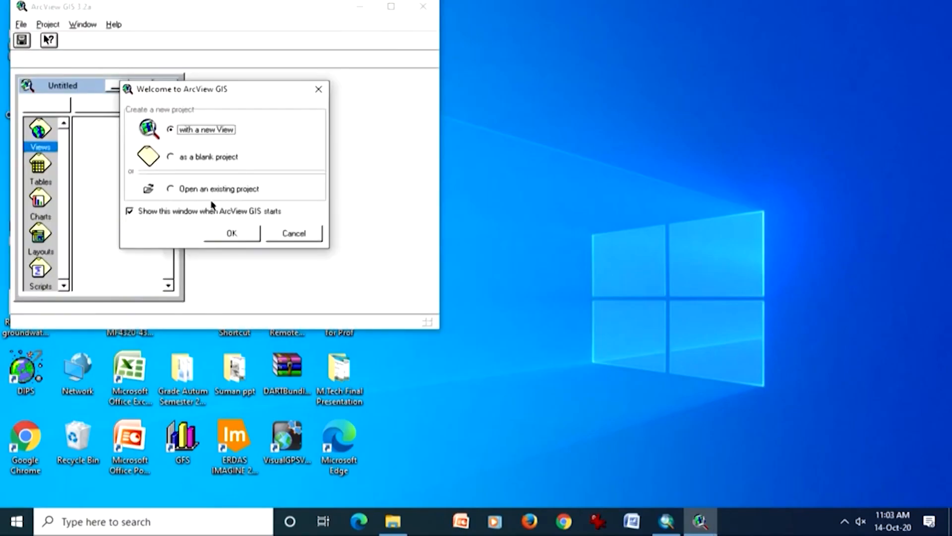
click(226, 234)
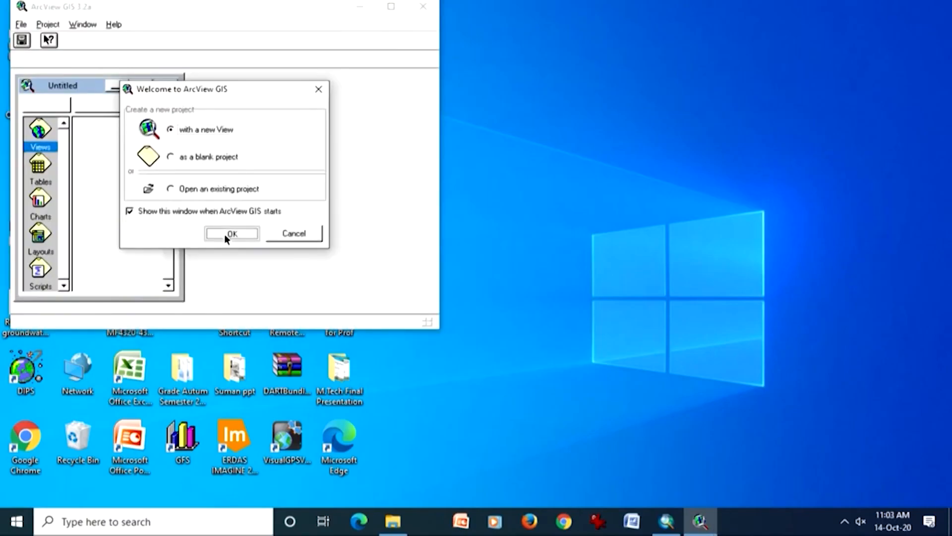
click(194, 203)
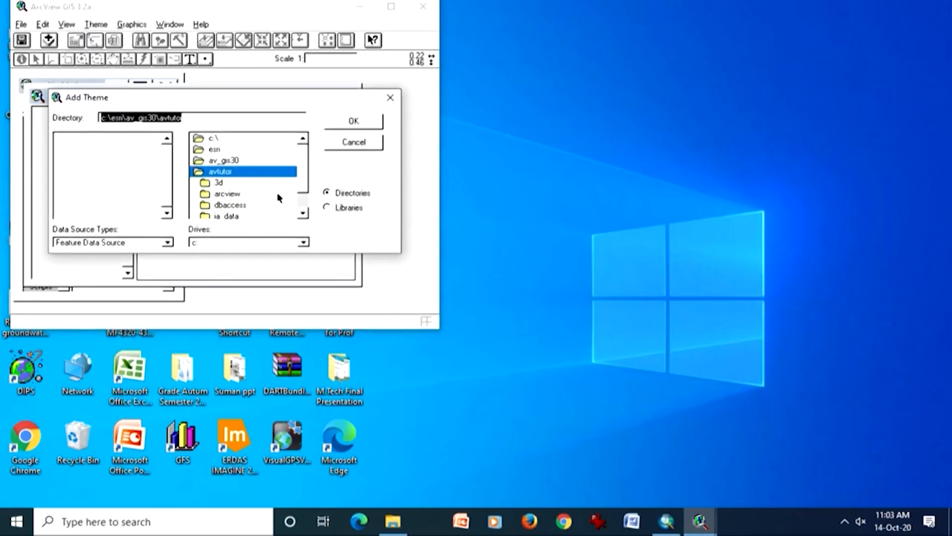
- Search the avtutor and arcview folders under c:\esri\av_gis30 for the world map data
mouse_move(305, 179)
mouse_down()
mouse_move(305, 200)
mouse_move(307, 184)
mouse_up()
double_click(241, 160)
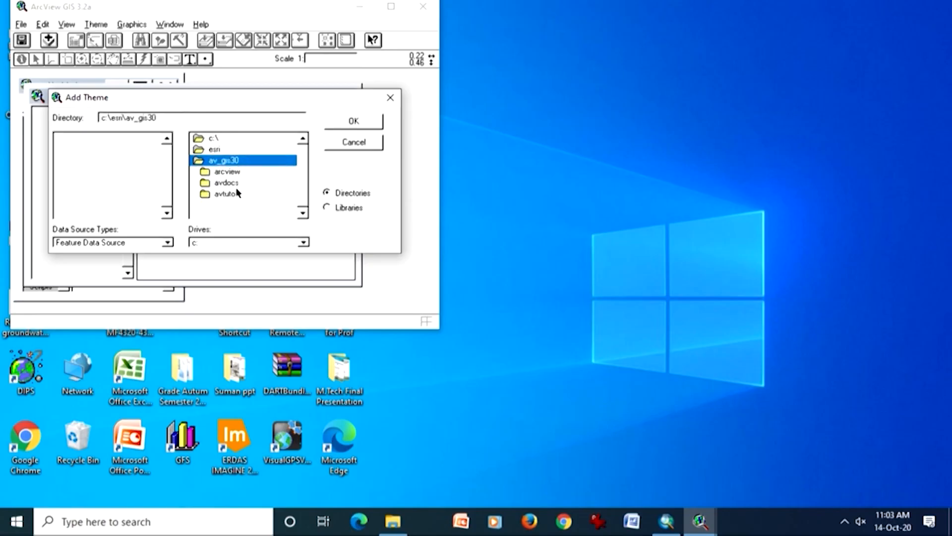
click(235, 193)
double_click(235, 194)
mouse_move(299, 167)
mouse_down()
mouse_move(300, 196)
mouse_move(296, 162)
mouse_up()
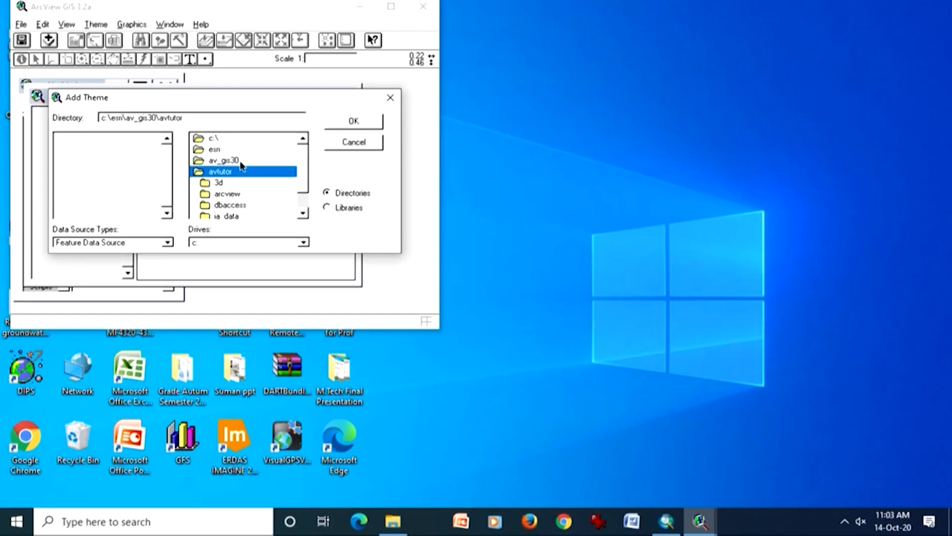
double_click(241, 161)
double_click(233, 172)
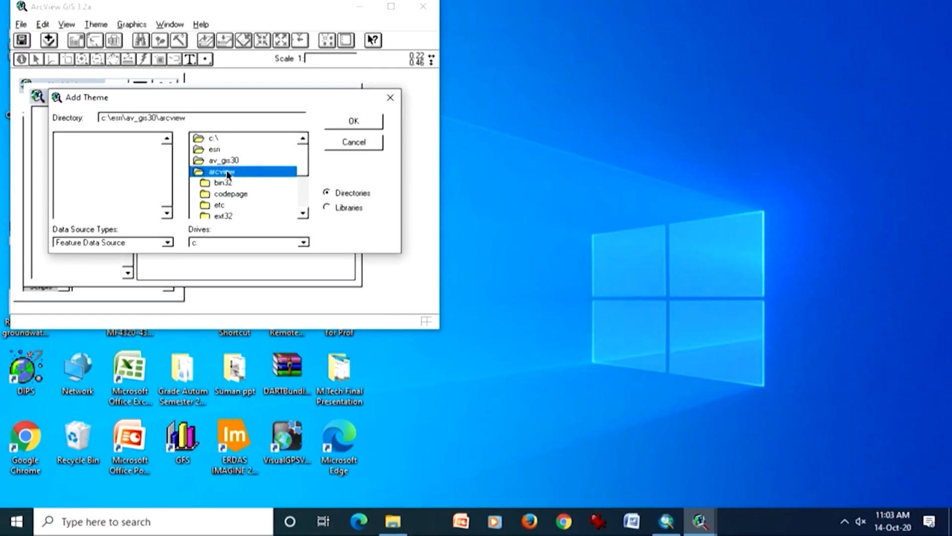
double_click(233, 162)
click(232, 191)
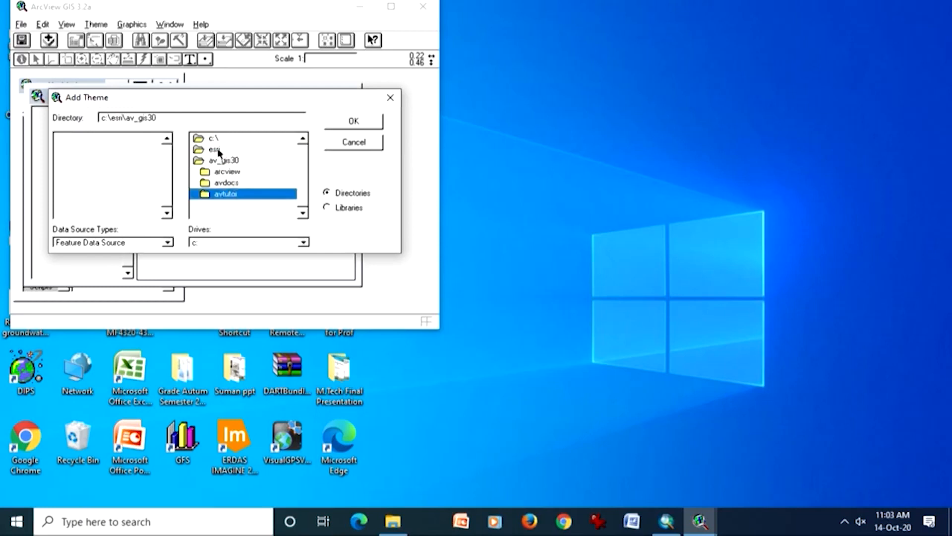
- Add cntry92.shp from c:\esri\esridata\world to the view and maximize both the program and the view
double_click(219, 150)
double_click(227, 172)
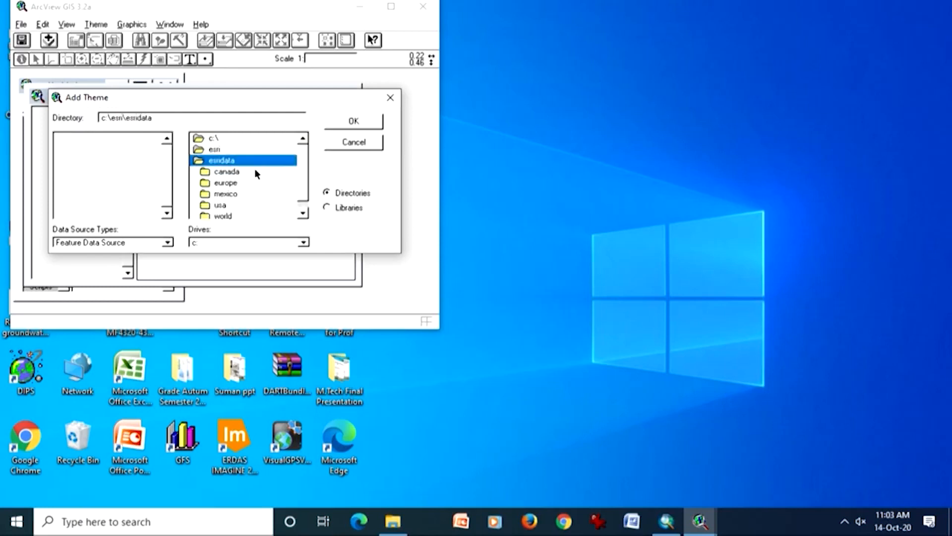
double_click(222, 216)
double_click(92, 149)
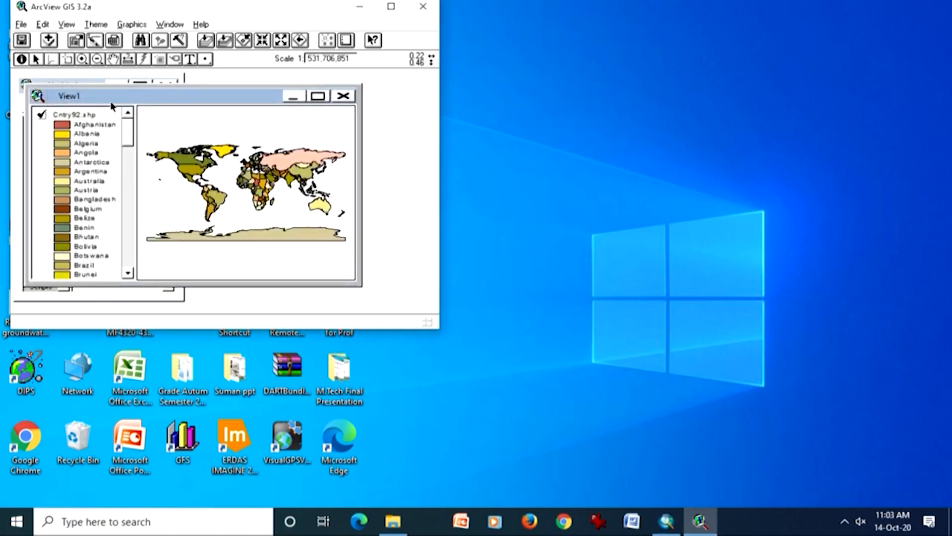
click(391, 7)
click(307, 95)
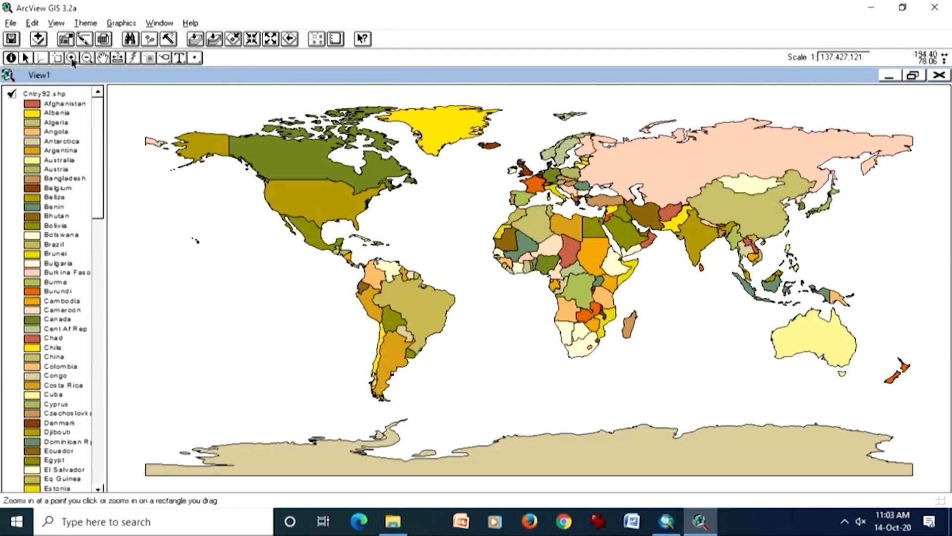
- Hide the country legend of the Cntry92.shp theme
click(56, 23)
key(Escape)
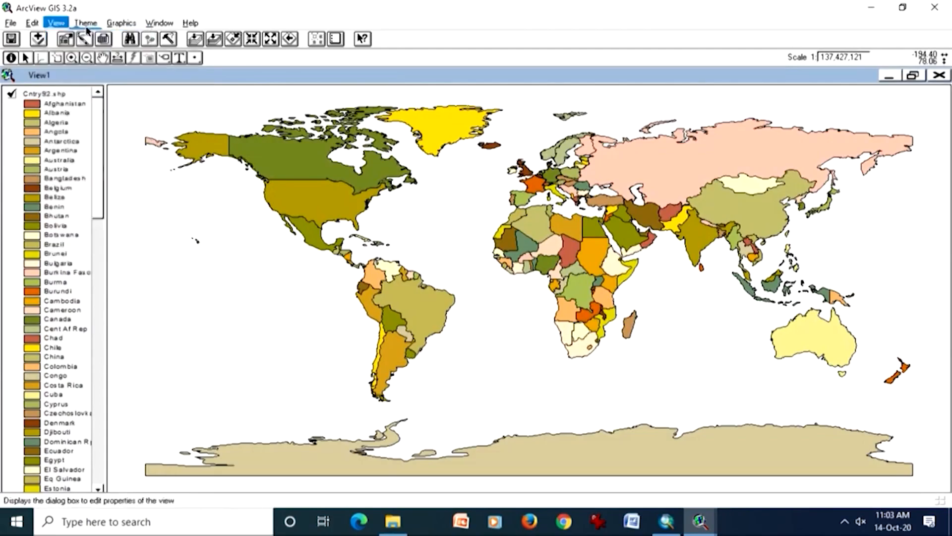
click(85, 25)
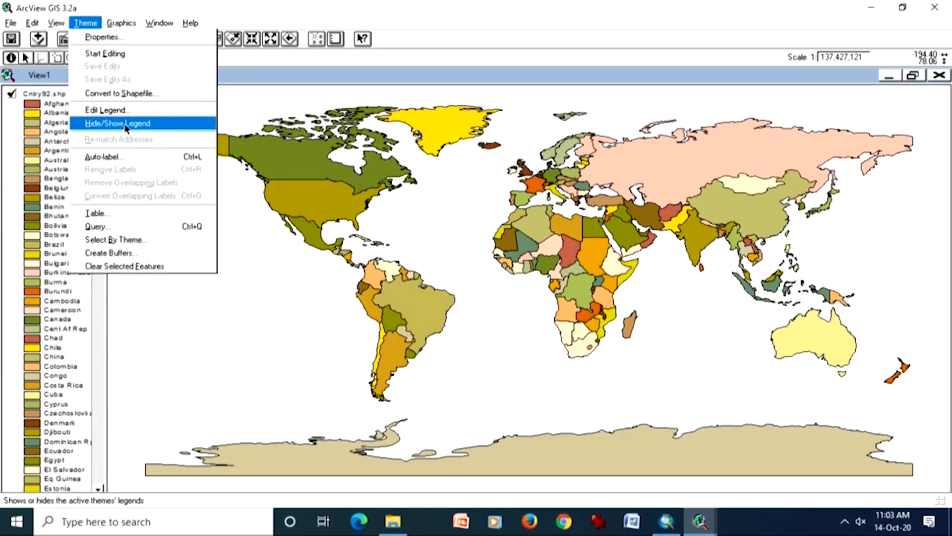
click(126, 126)
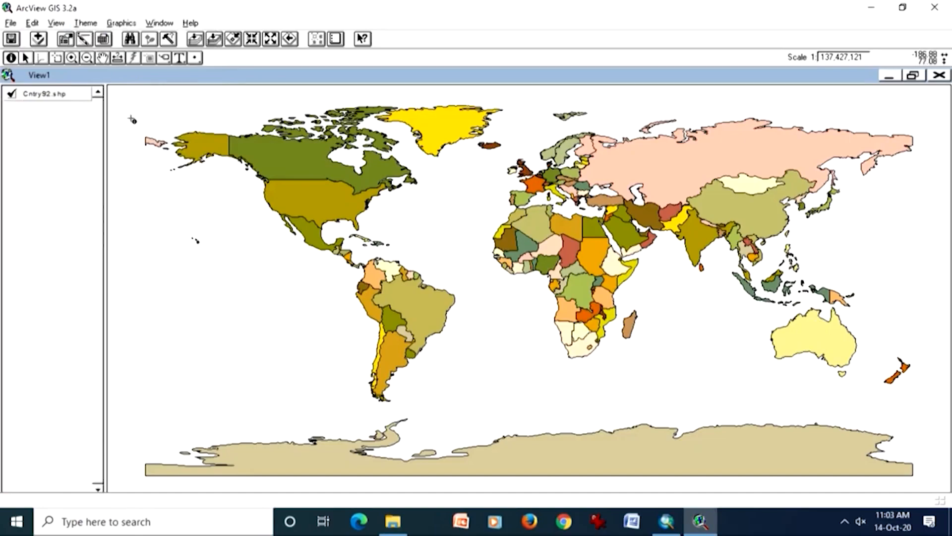
click(85, 23)
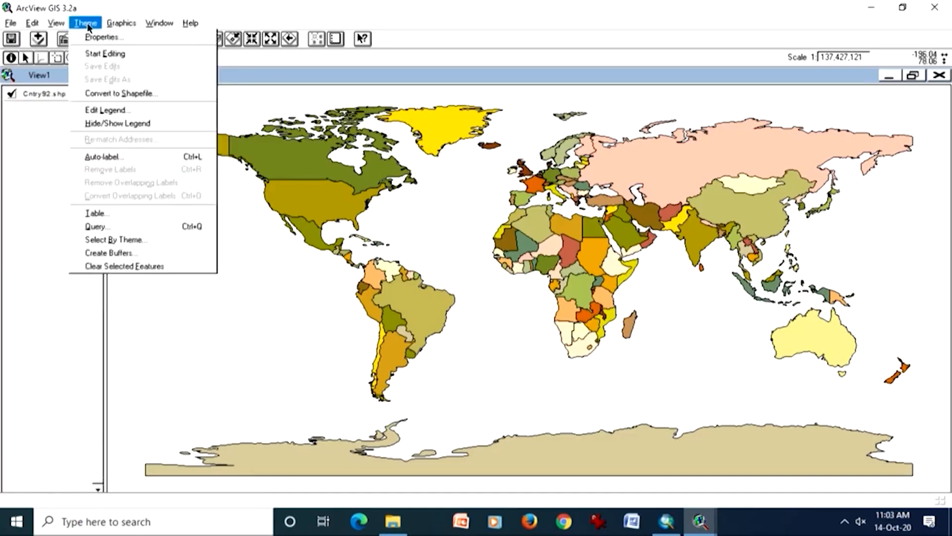
click(89, 36)
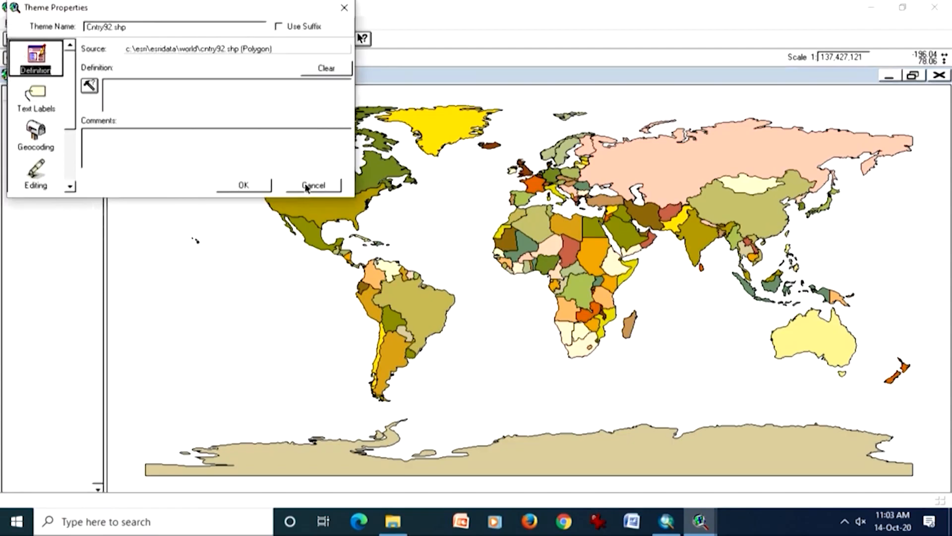
click(314, 186)
- Set the distance units to kilometers in the properties of View1
click(58, 23)
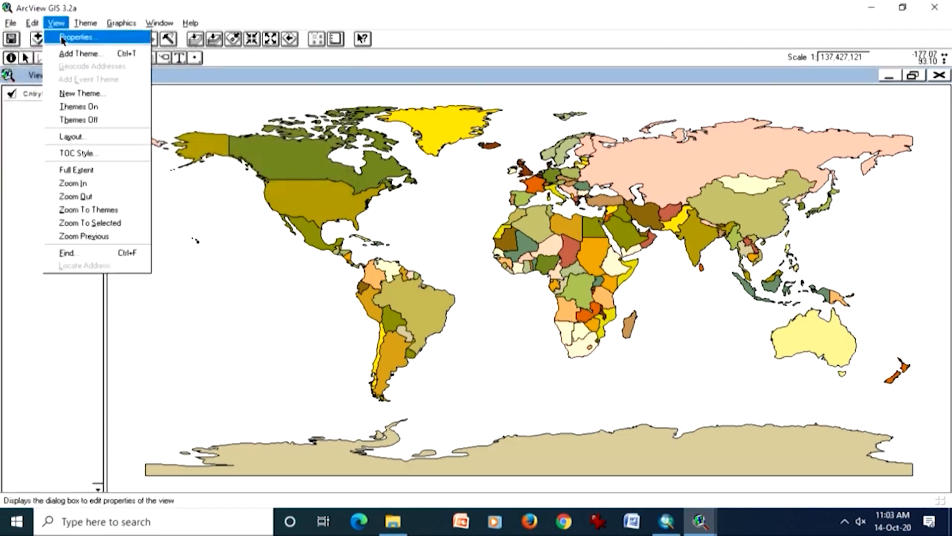
click(63, 37)
drag(180, 8, 379, 135)
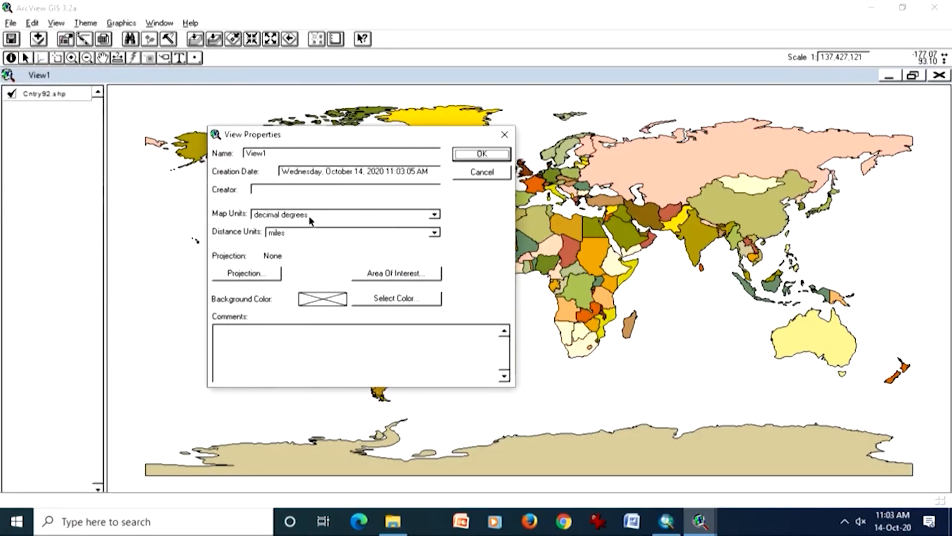
click(299, 233)
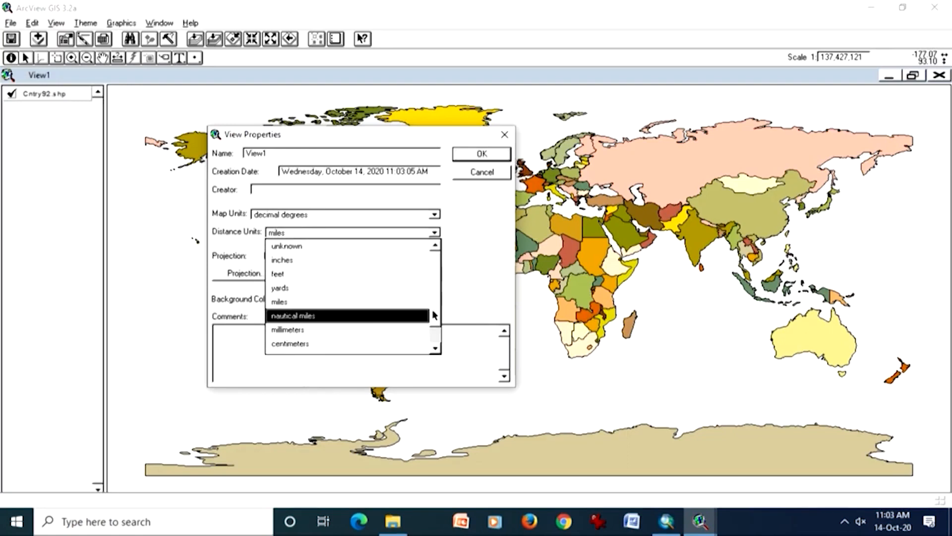
click(434, 337)
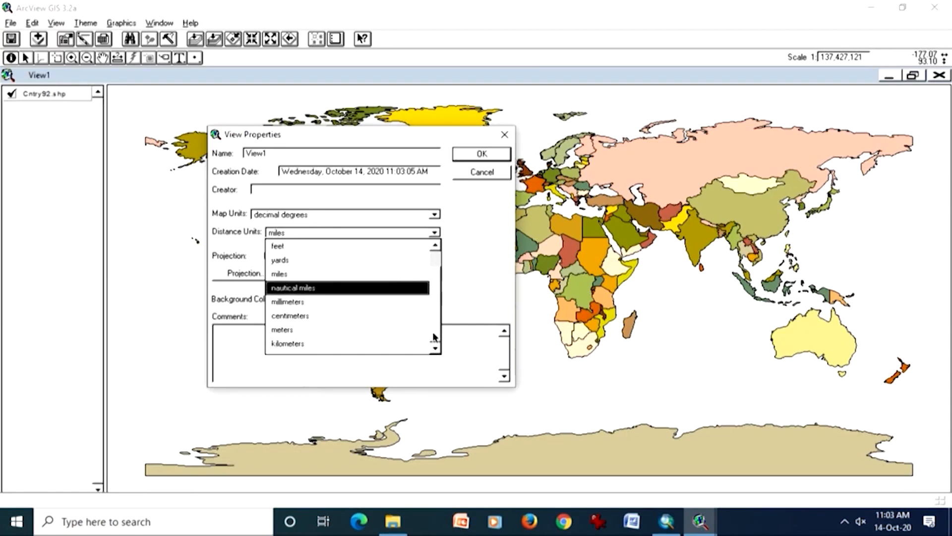
click(301, 342)
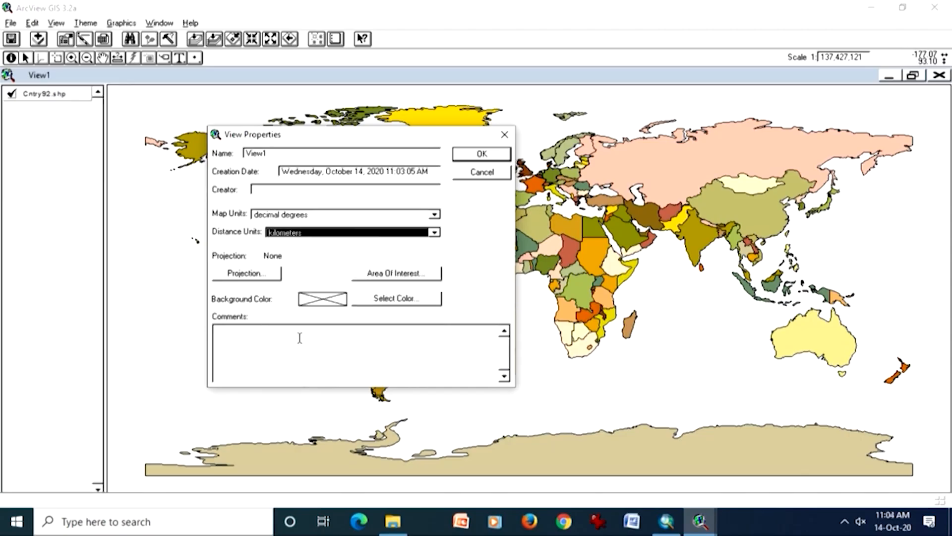
- Try a custom Lambert Conformal Conic projection with the Everest spheroid on View1
click(252, 277)
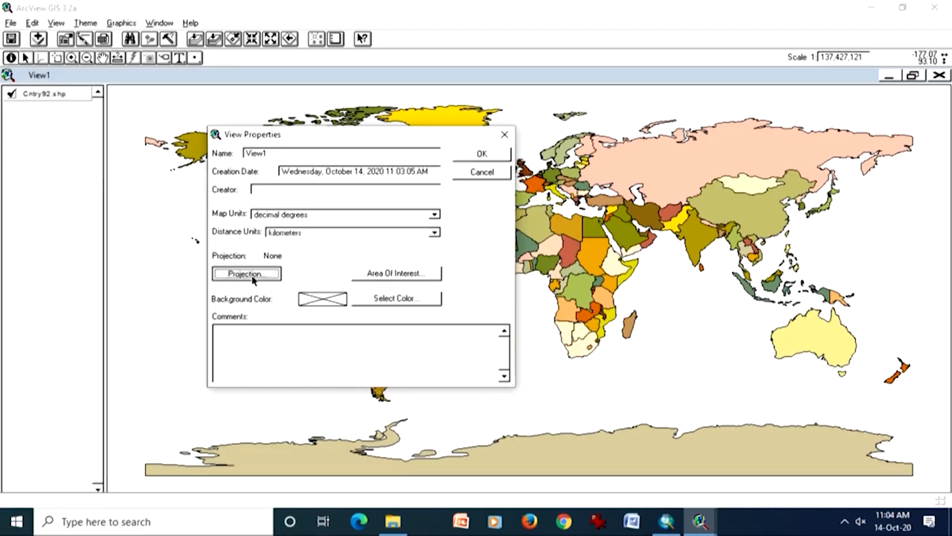
drag(251, 72, 498, 200)
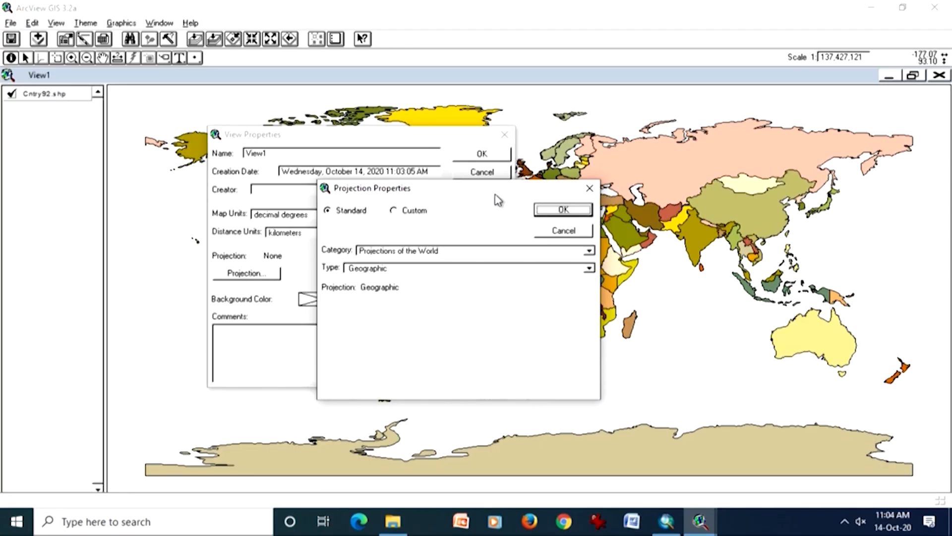
click(412, 212)
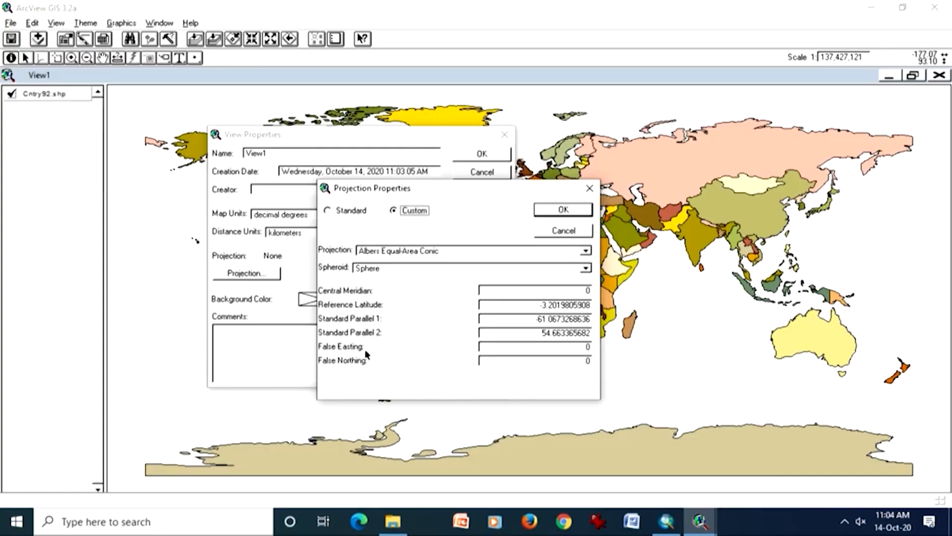
click(416, 253)
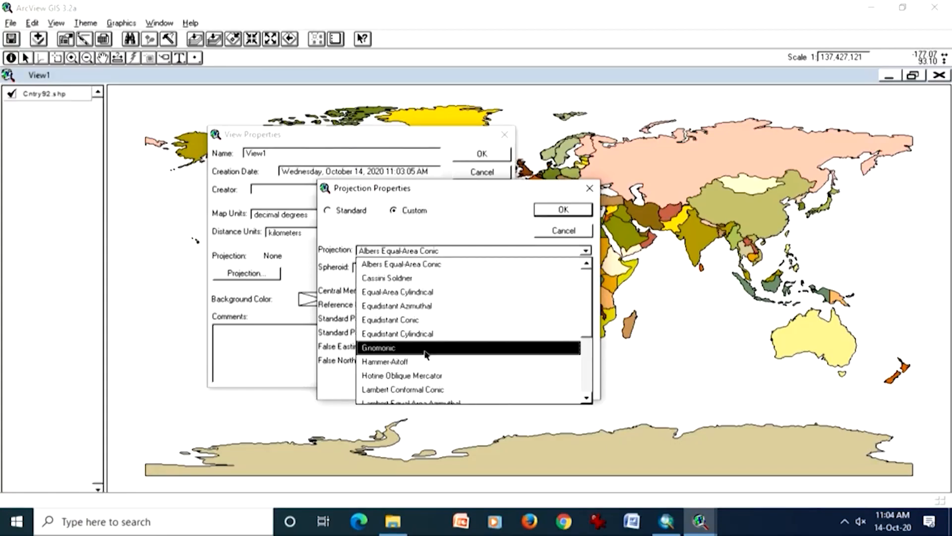
click(431, 389)
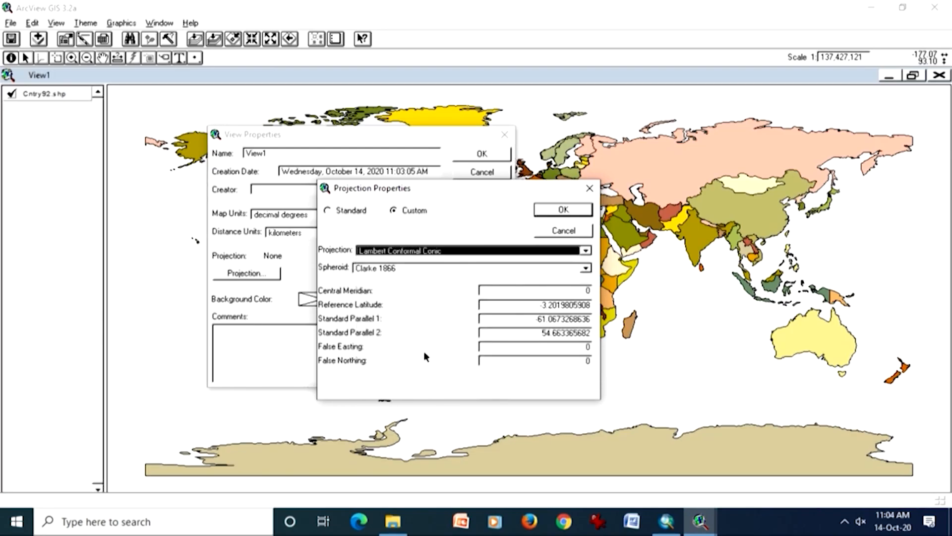
click(421, 268)
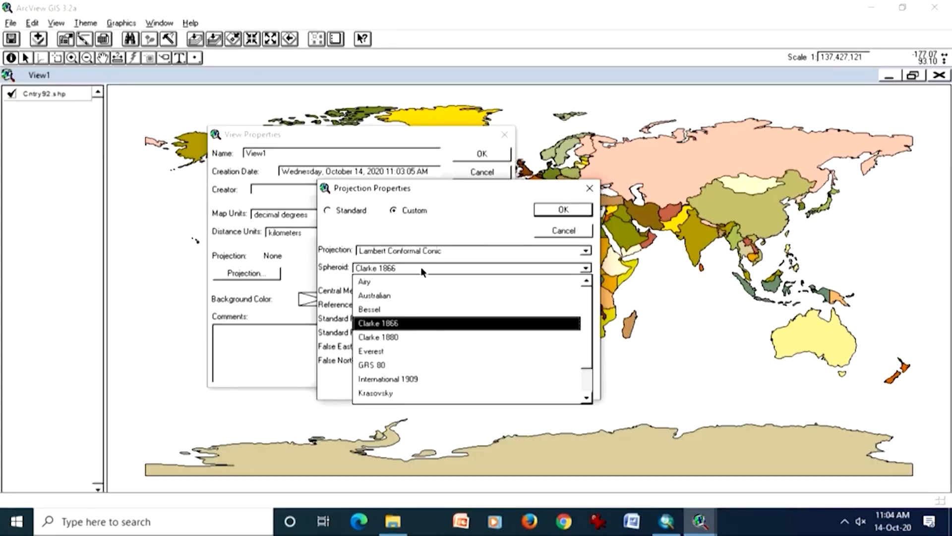
click(397, 350)
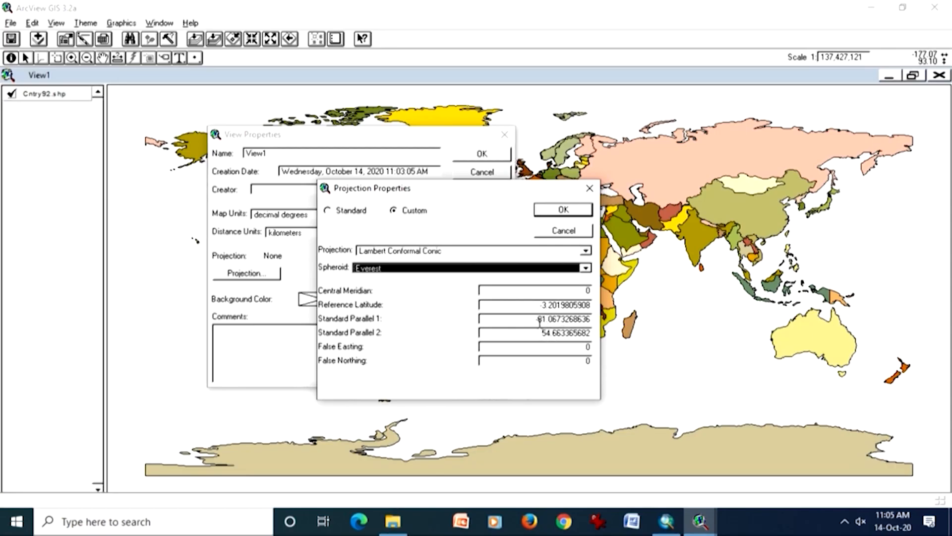
click(557, 212)
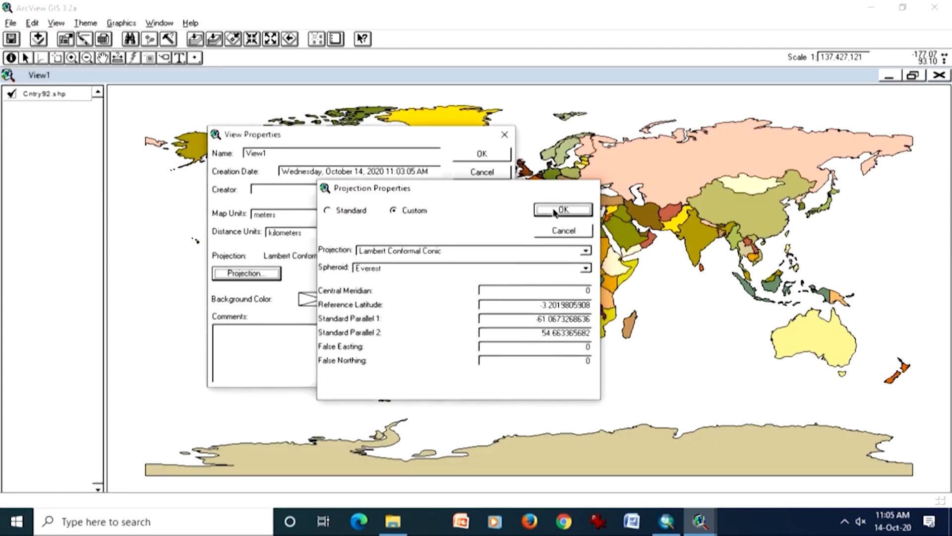
click(476, 155)
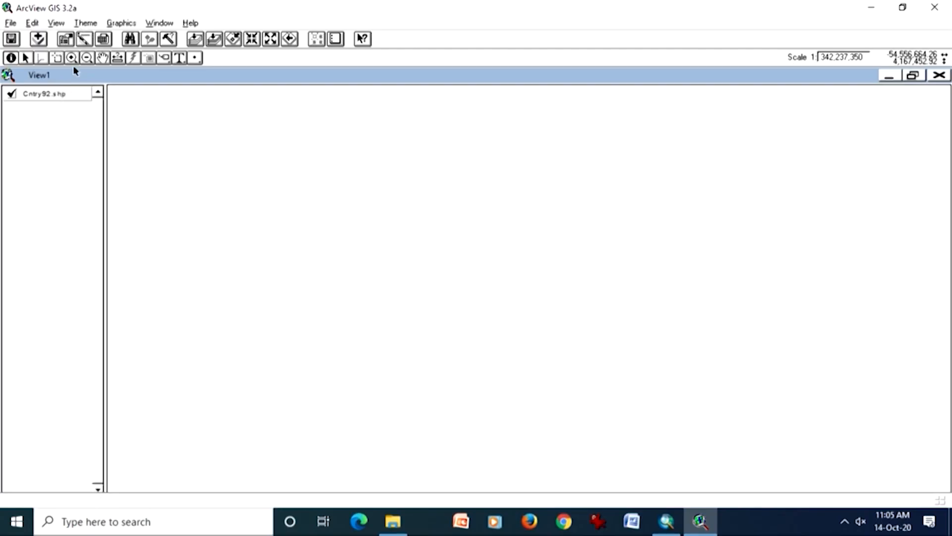
- Reset View1's projection to the standard Geographic type under Projections of the World
click(56, 23)
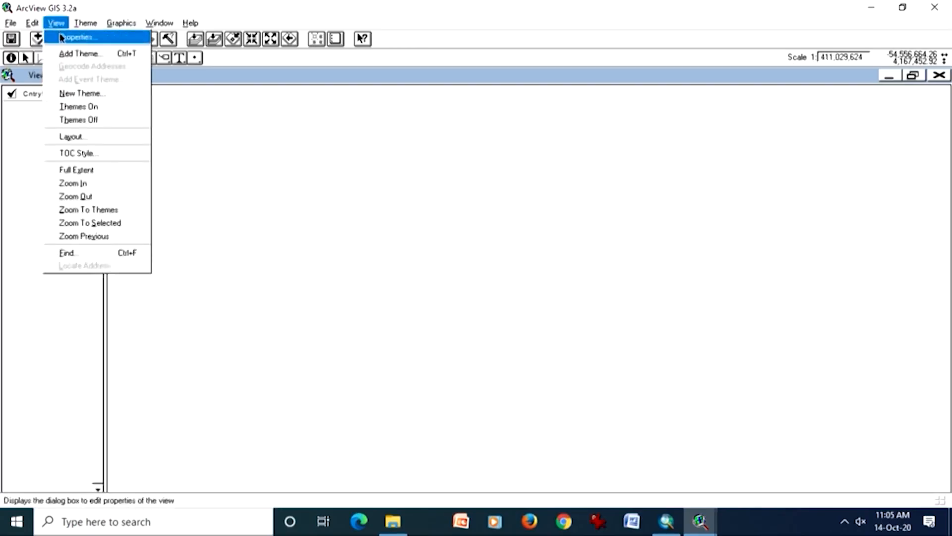
click(62, 38)
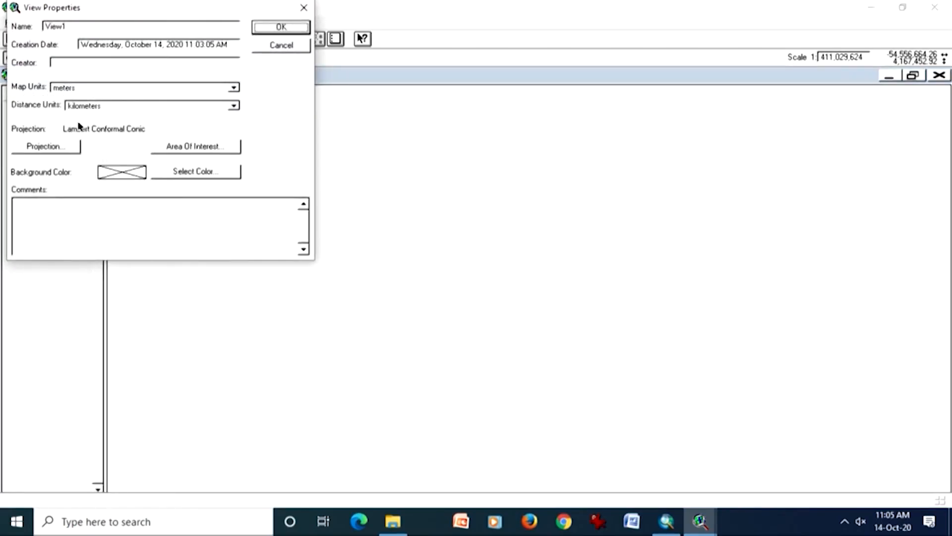
click(70, 148)
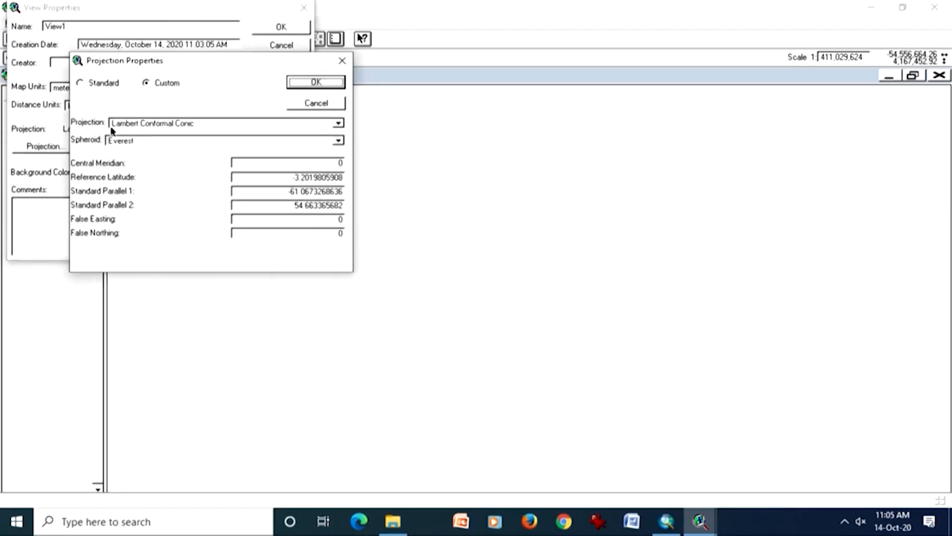
click(99, 84)
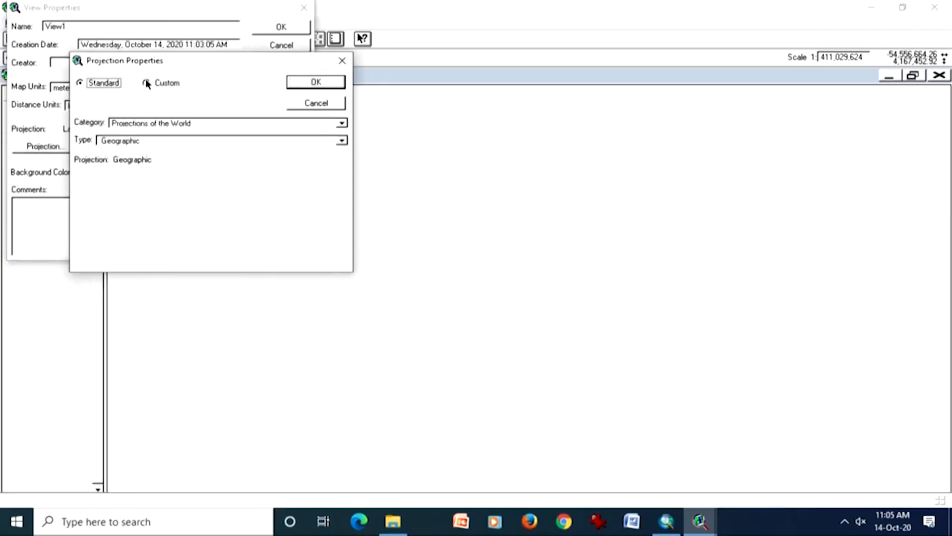
click(294, 84)
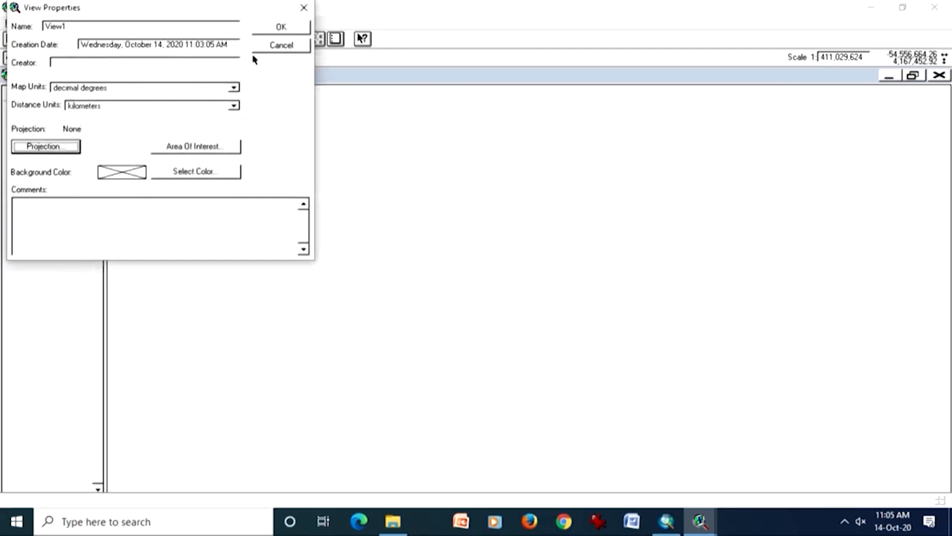
click(276, 30)
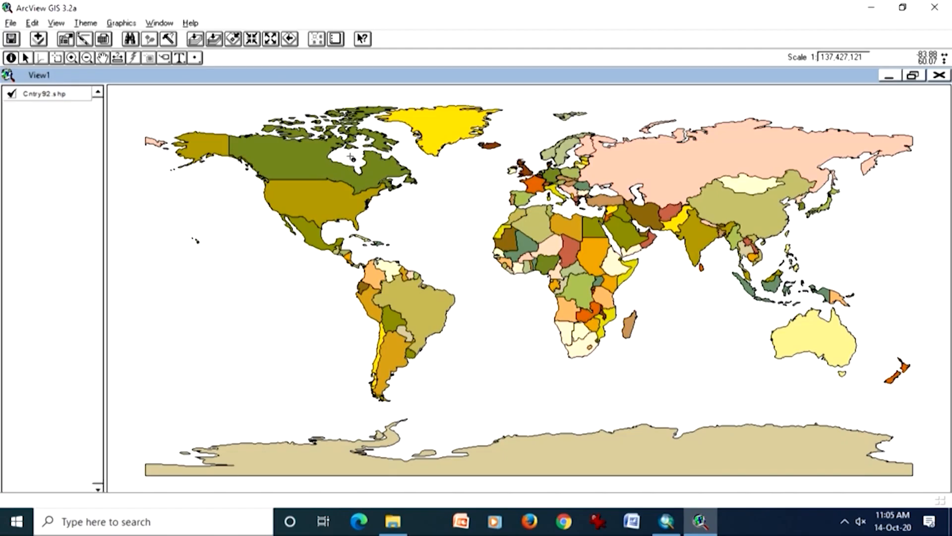
- Open View1's projection settings and select the standard Mercator type from Projections of the World
click(66, 25)
click(78, 37)
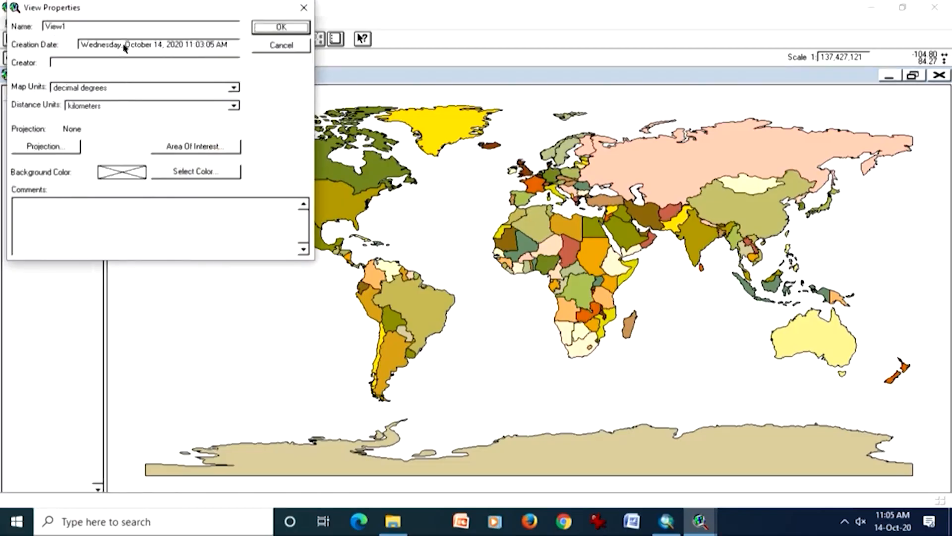
drag(125, 17, 256, 158)
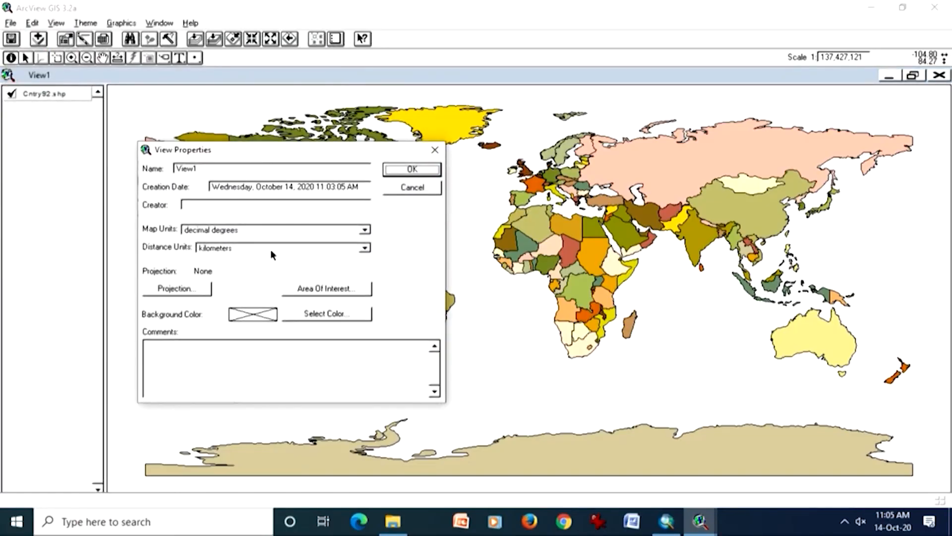
click(179, 289)
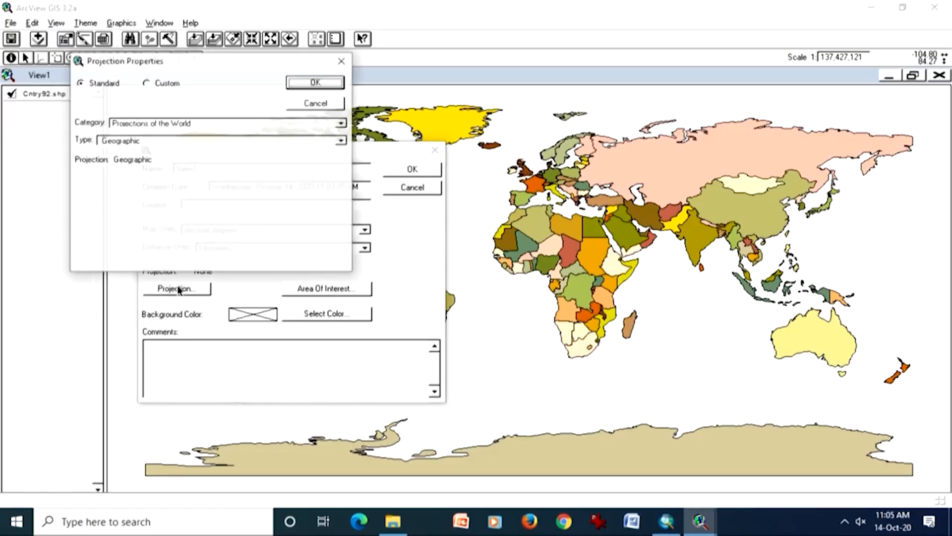
click(193, 142)
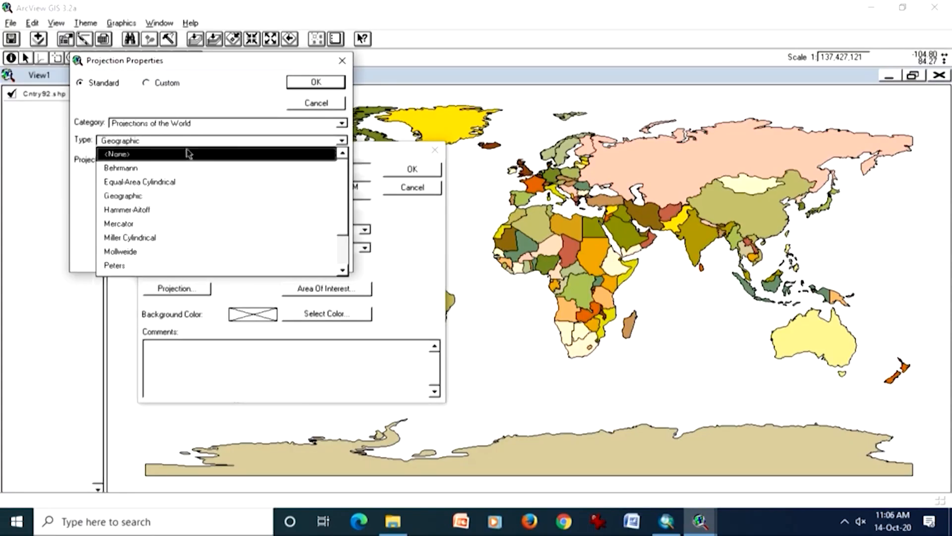
click(155, 226)
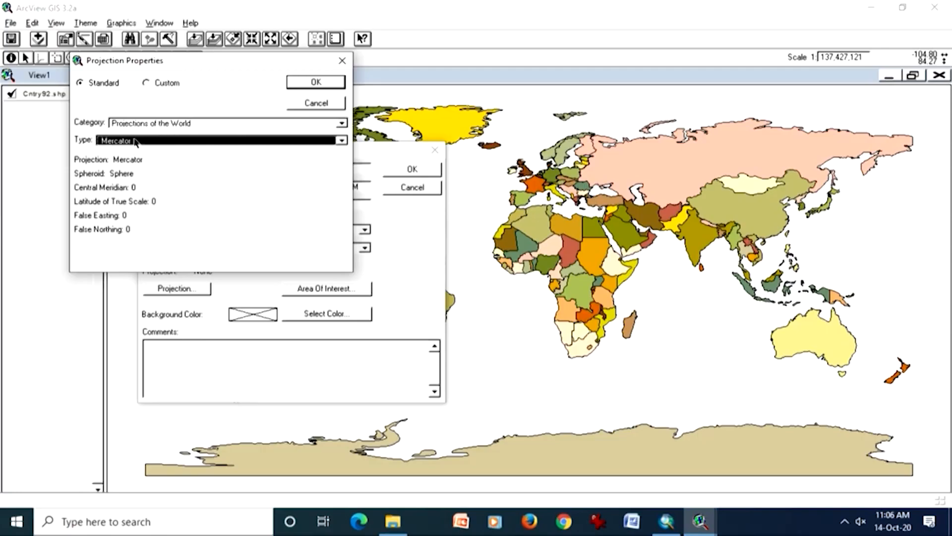
- Change the projection category to UTM - 1983 with Zone 44 and apply it to View1
click(222, 122)
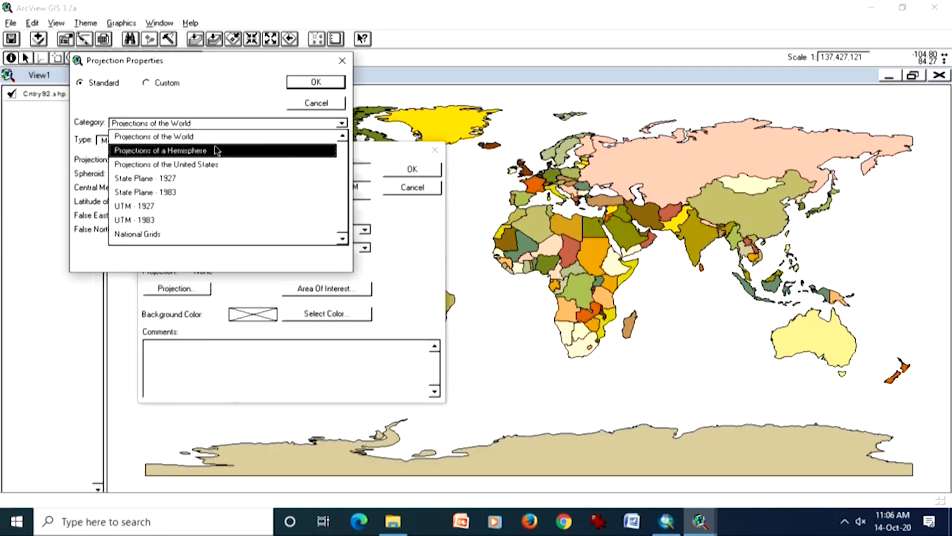
click(168, 220)
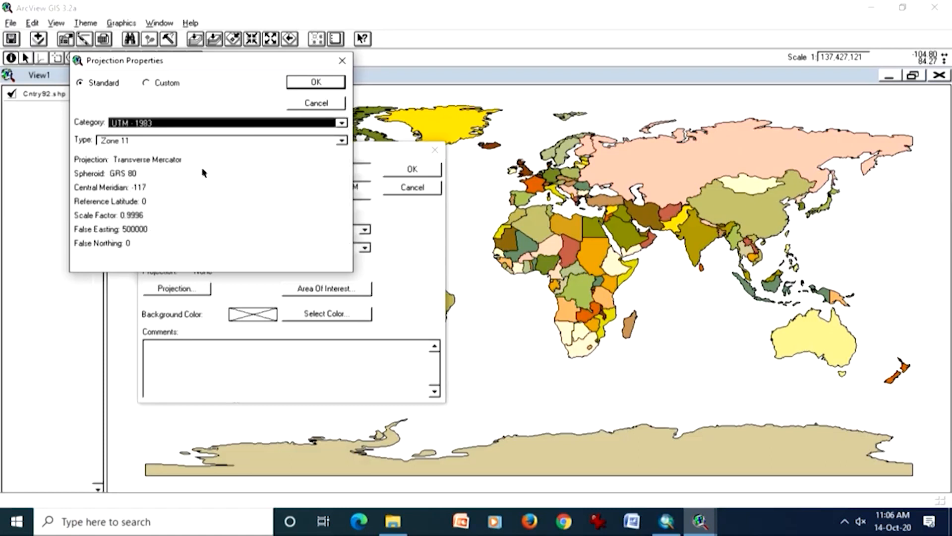
click(342, 141)
drag(340, 177, 348, 239)
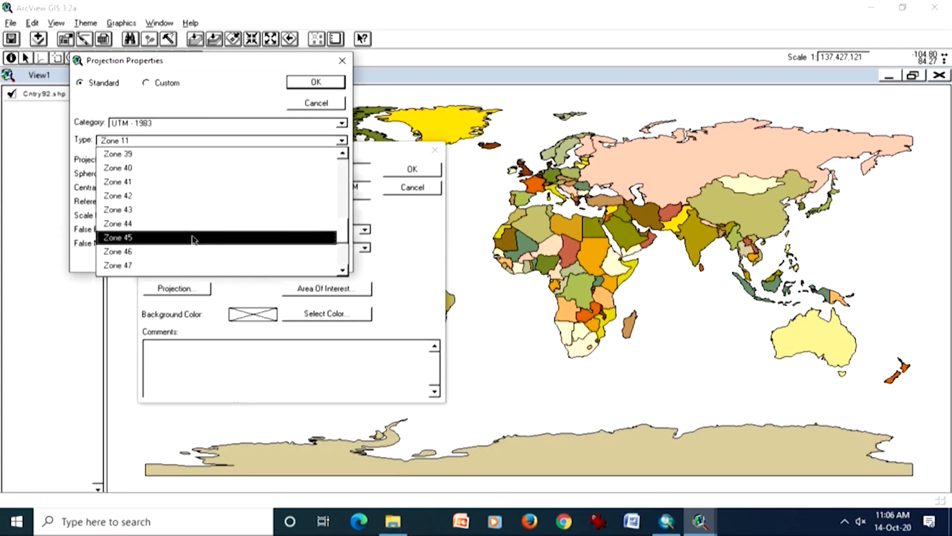
click(164, 225)
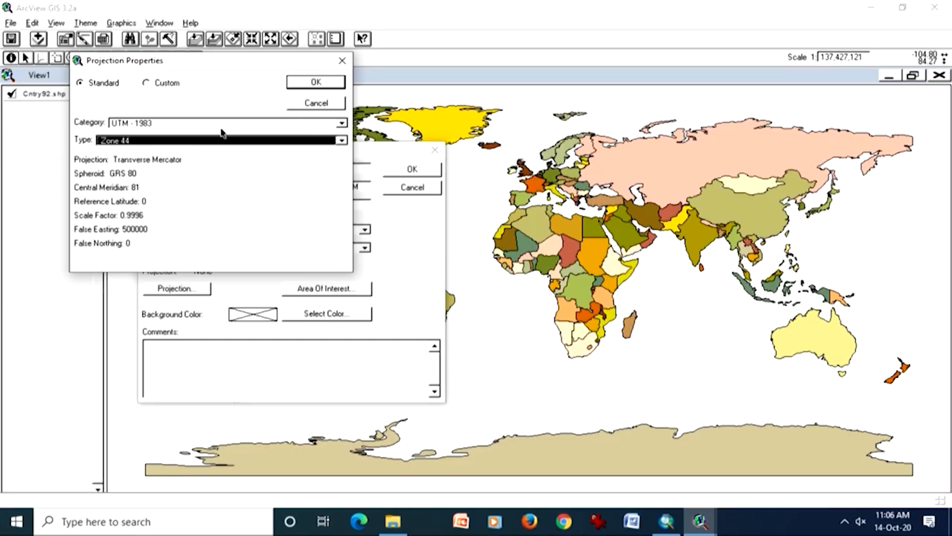
click(311, 84)
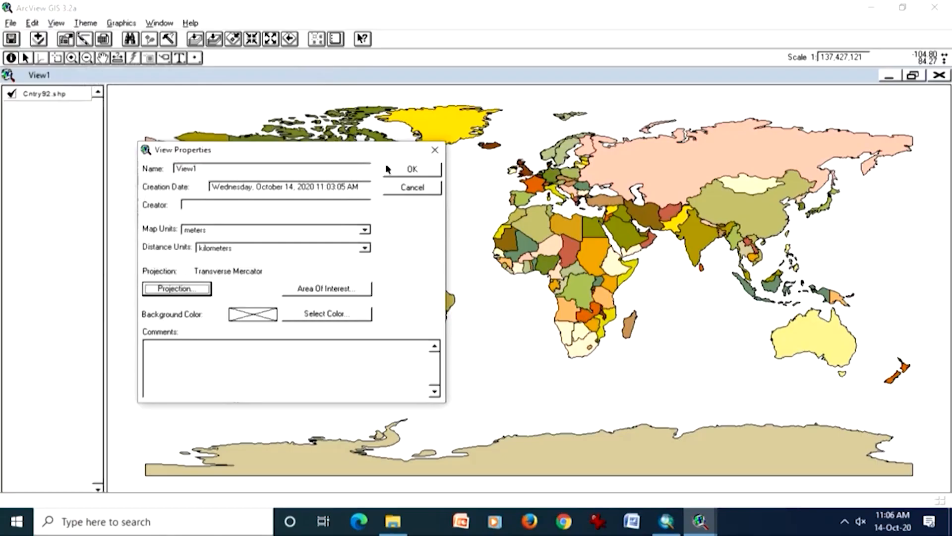
click(397, 171)
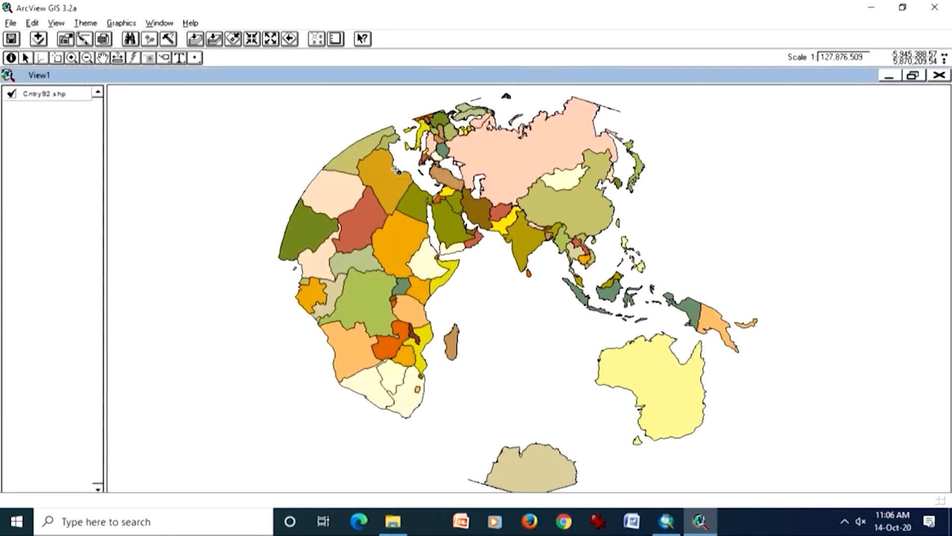